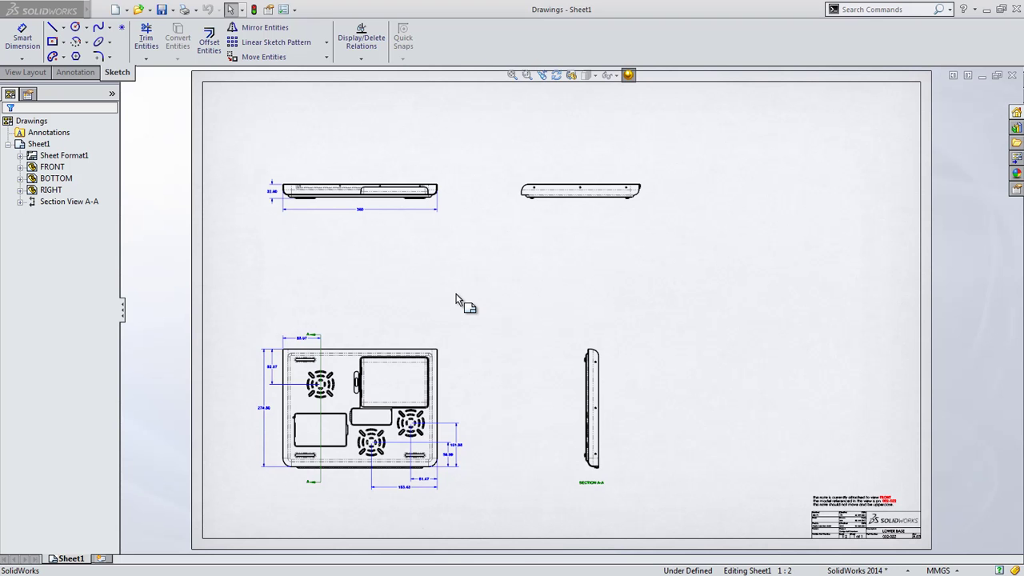
Step: Open the Lower Base part from the bottom drawing view on the sheet
left_click(318, 436)
left_click(339, 395)
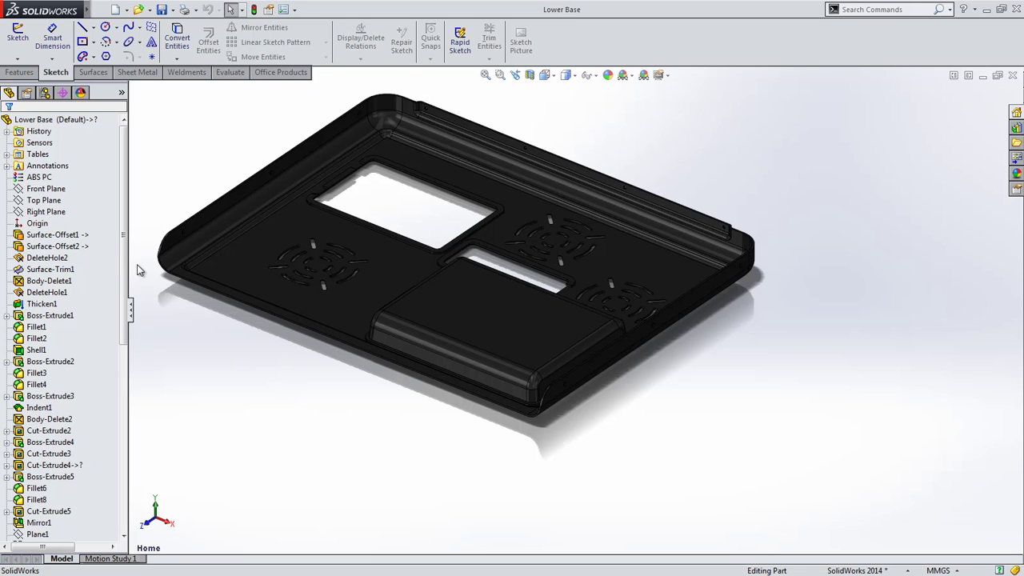
Step: Show Title Block Table1 on the Lower Base part, then return to the Sheet1 drawing
left_click(6, 165)
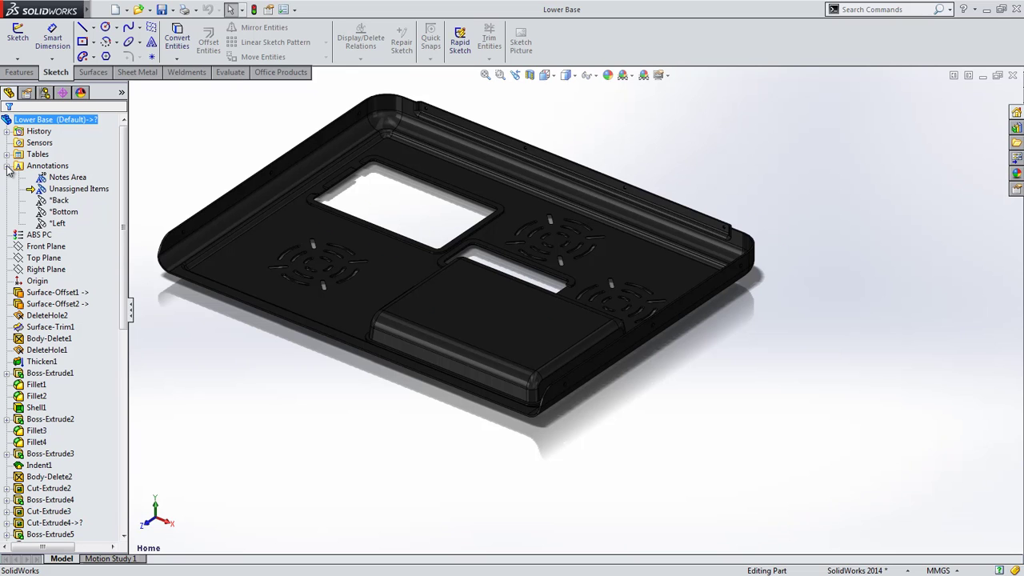
left_click(6, 154)
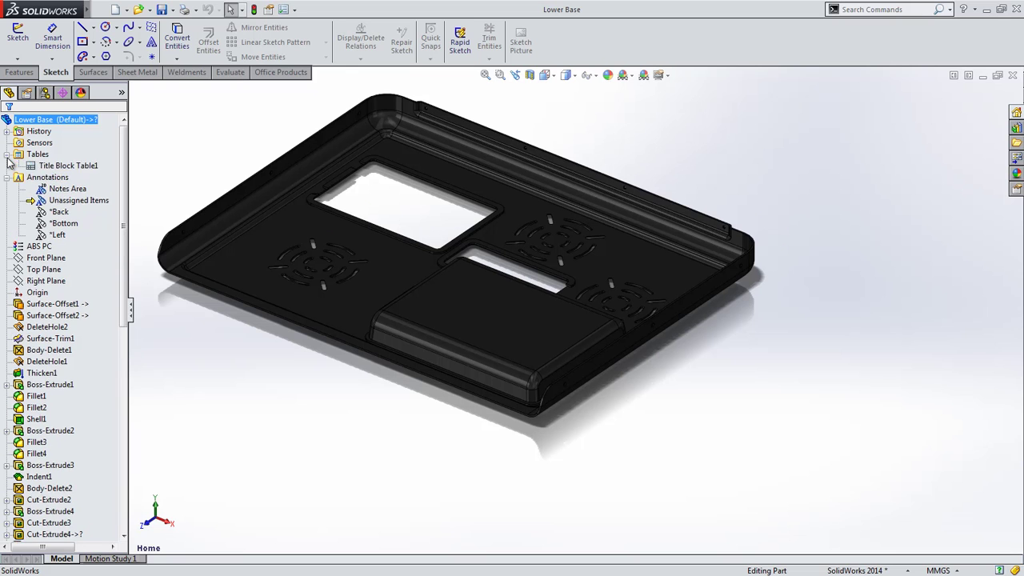
right_click(68, 166)
left_click(80, 184)
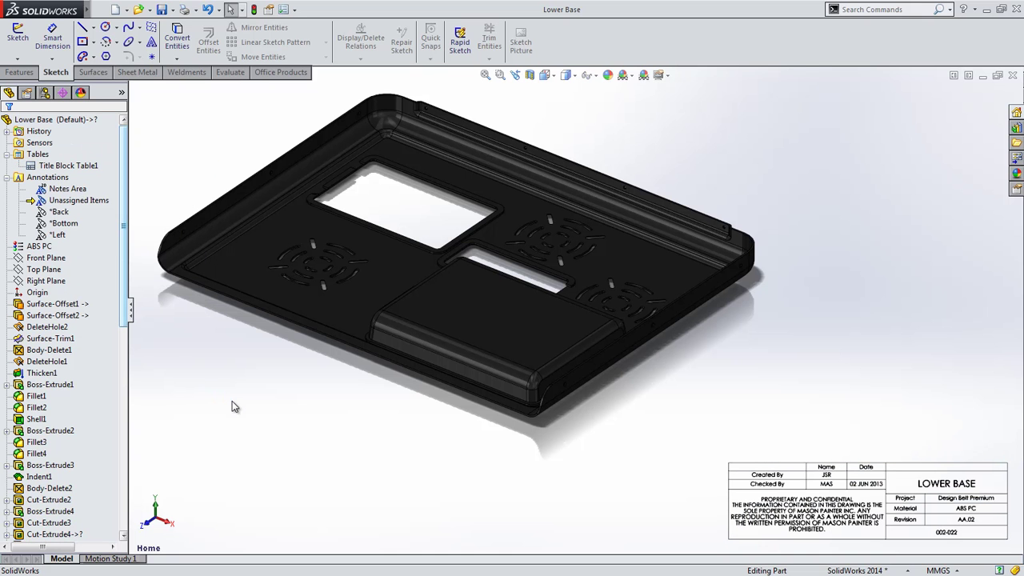
mouse_move(222, 444)
middle_mouse_down()
mouse_move(327, 460)
mouse_move(432, 437)
mouse_move(508, 361)
mouse_move(453, 405)
mouse_move(220, 389)
mouse_move(200, 416)
mouse_move(228, 428)
middle_mouse_up()
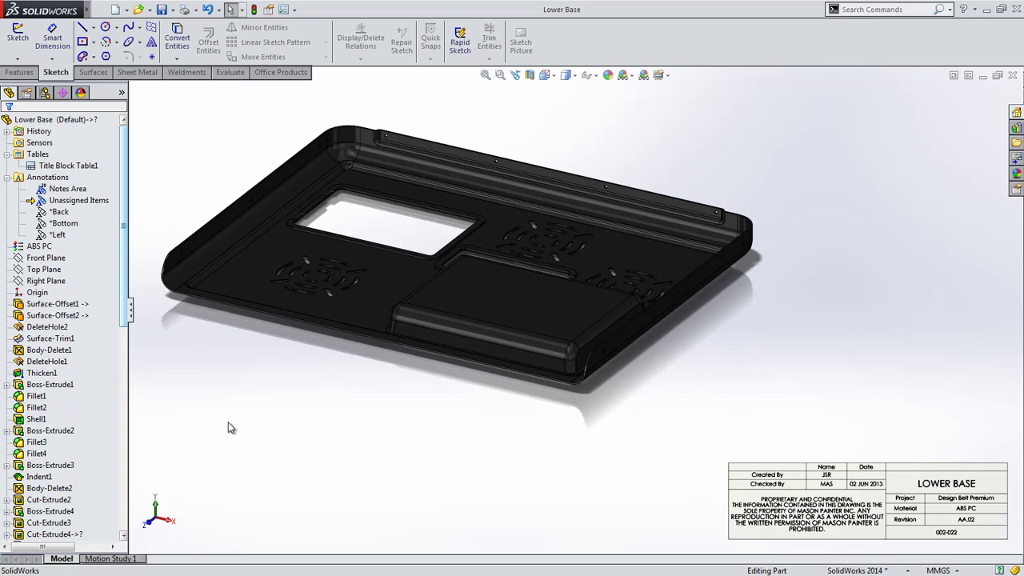
key("ctrl+Tab")
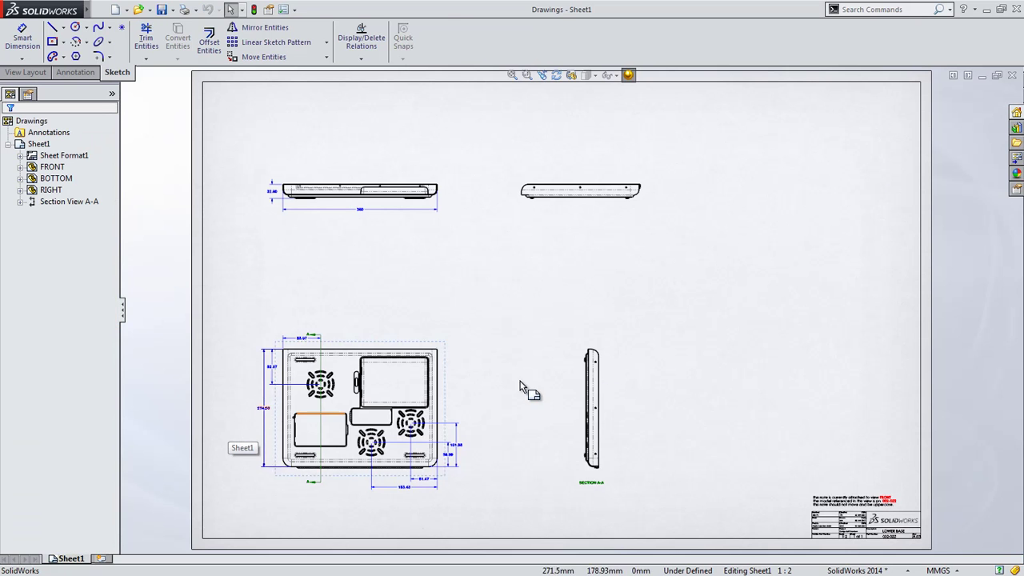
Step: Drag the Isometric view from the View Palette to Sheet1's upper right, discarding an extra bottom view
left_click(1017, 161)
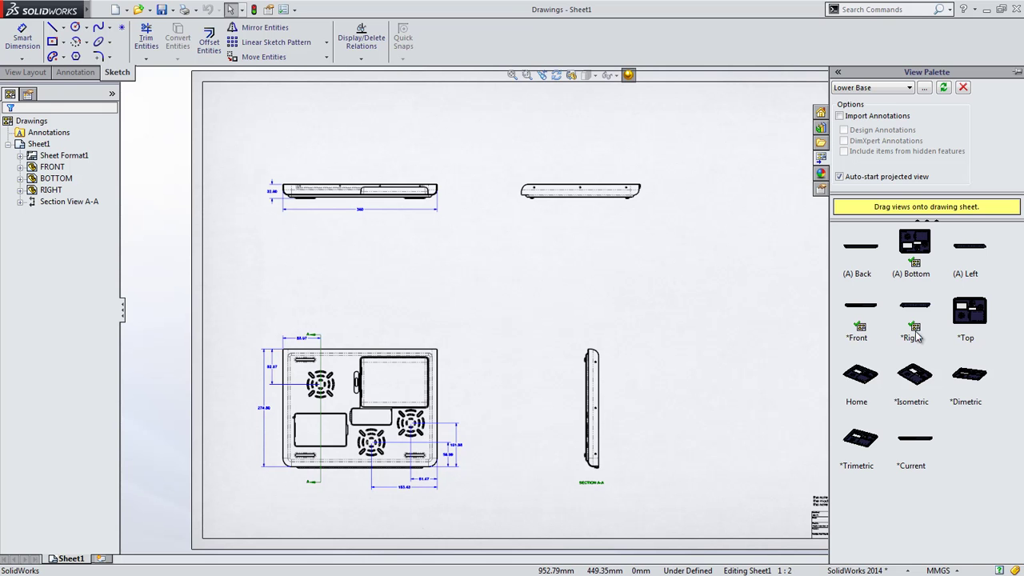
mouse_move(920, 375)
left_mouse_down()
mouse_move(788, 296)
mouse_move(780, 277)
left_mouse_up()
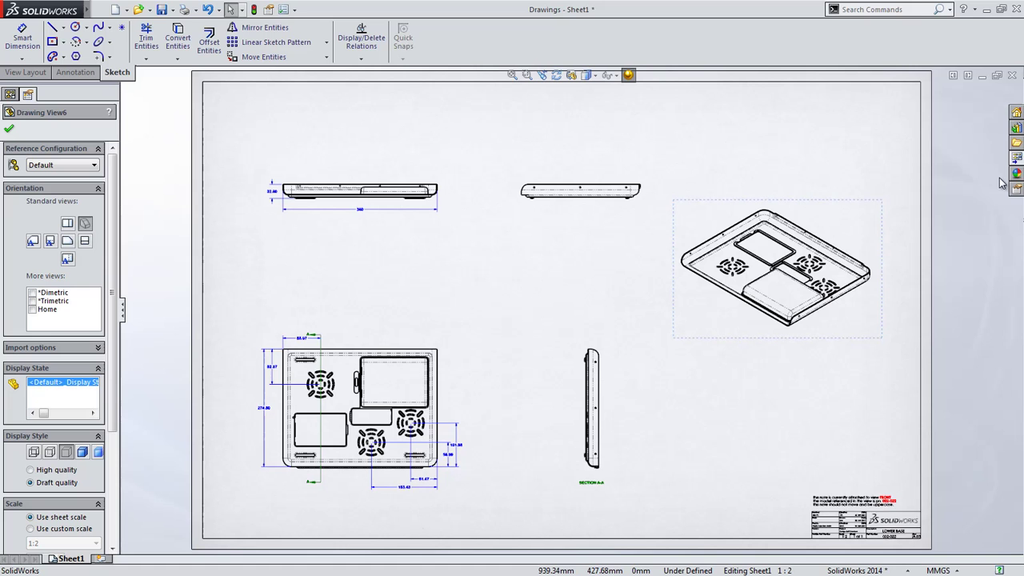
left_click(1017, 160)
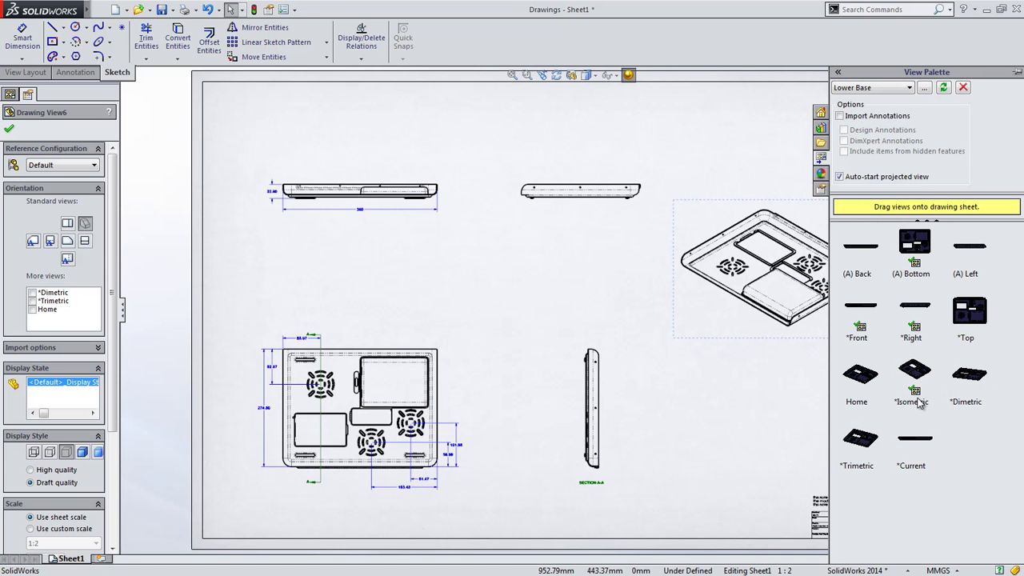
left_click_drag(920, 243, 763, 454)
key("Escape")
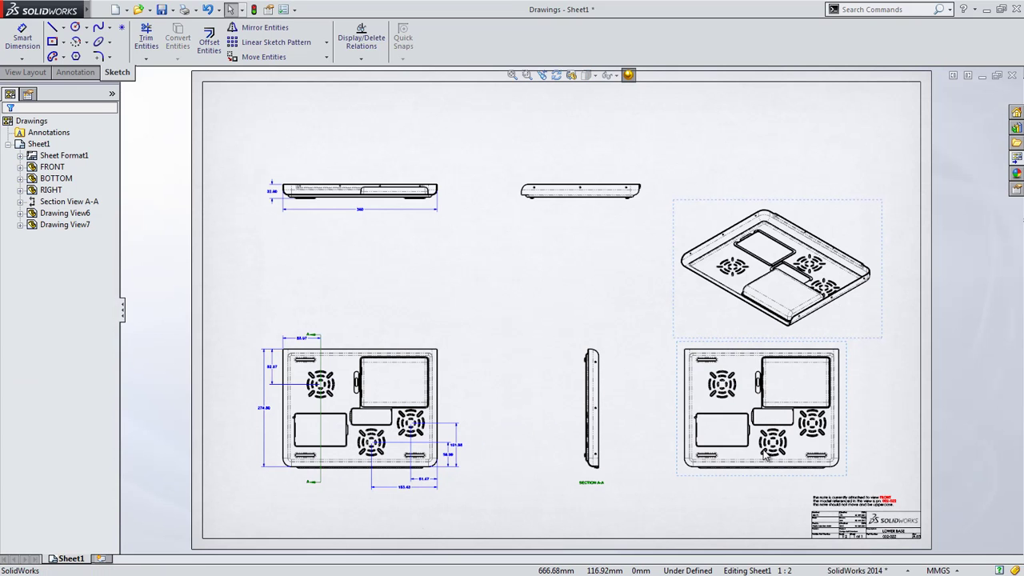
key("ctrl+z")
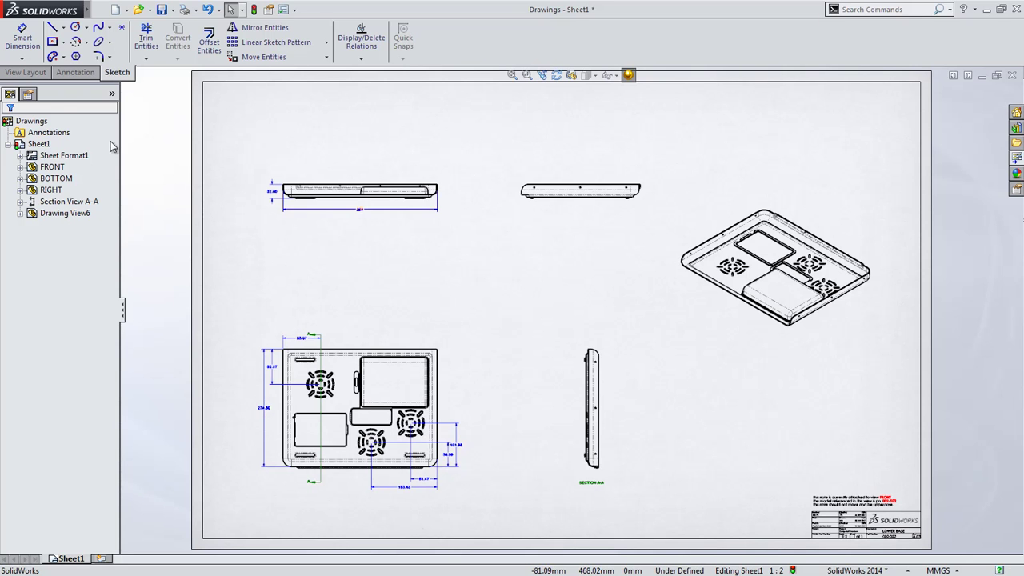
Step: Pick Laptop.SLDASM from the 11_Drawings folder as the replacement model
left_click(25, 74)
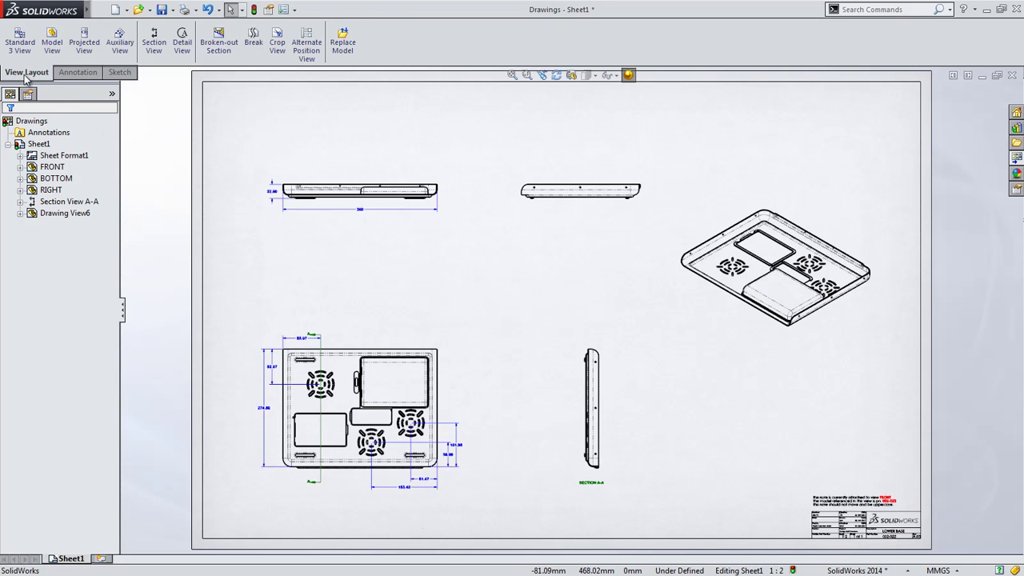
left_click(343, 44)
left_click(59, 407)
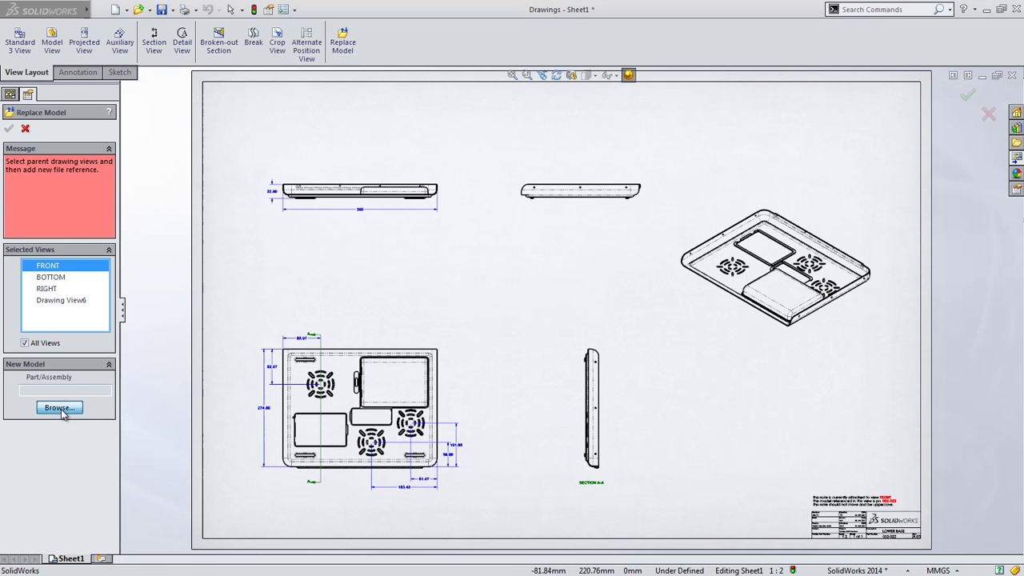
left_click(314, 57)
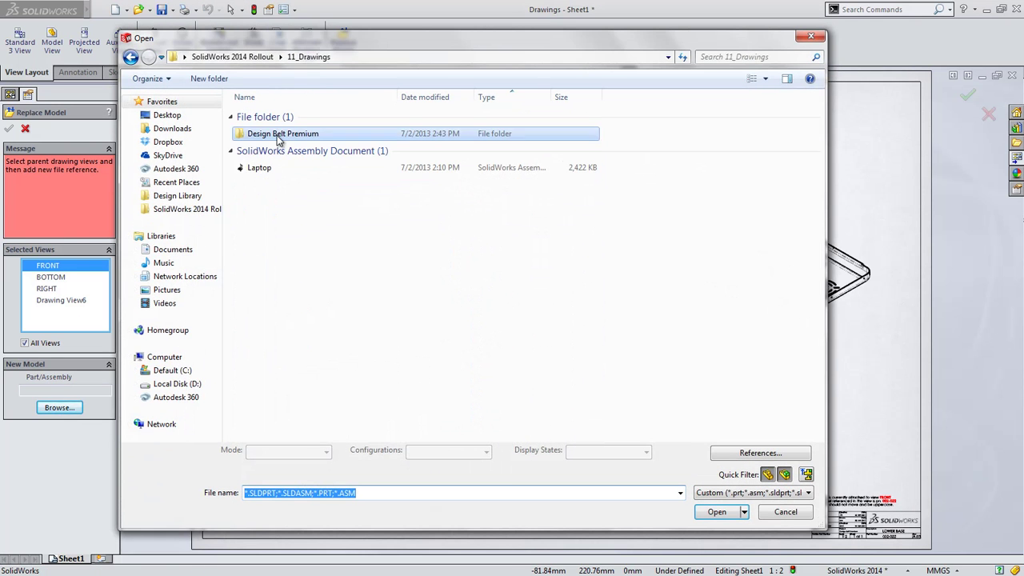
left_click(260, 167)
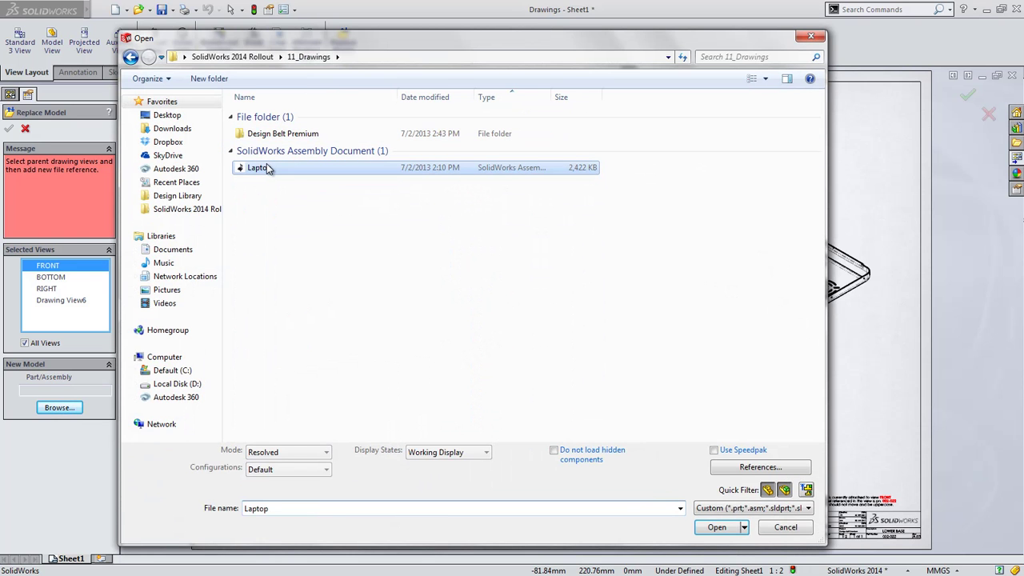
double_click(268, 168)
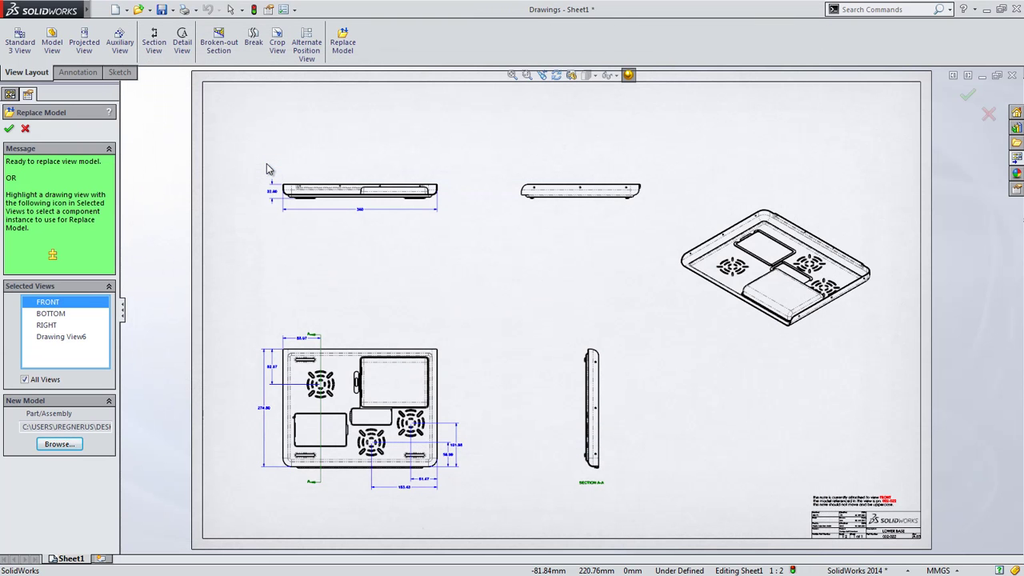
Step: Apply the Laptop assembly replacement to all drawing views
right_click(91, 315)
left_click(128, 324)
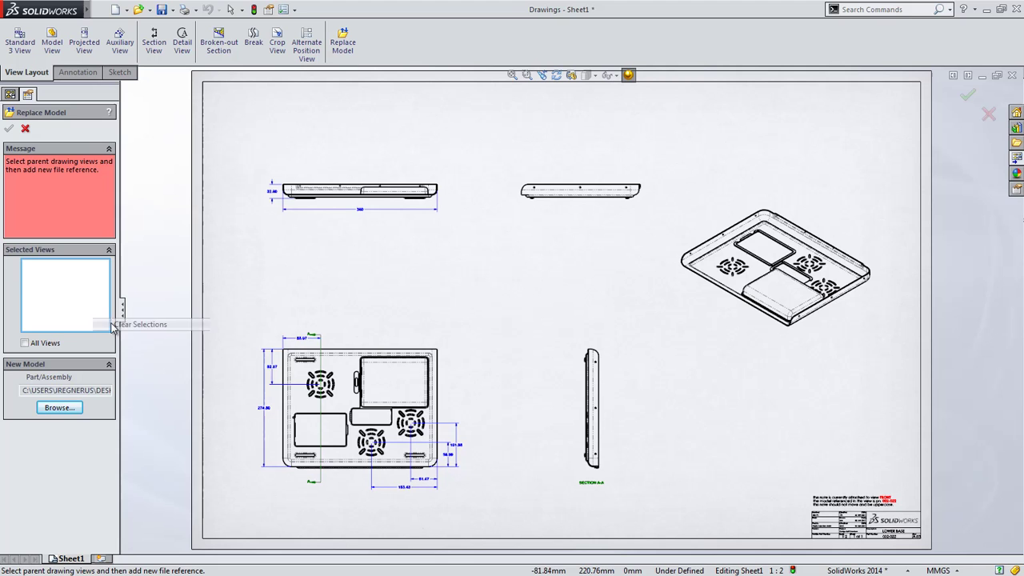
left_click(348, 374)
left_click(393, 202)
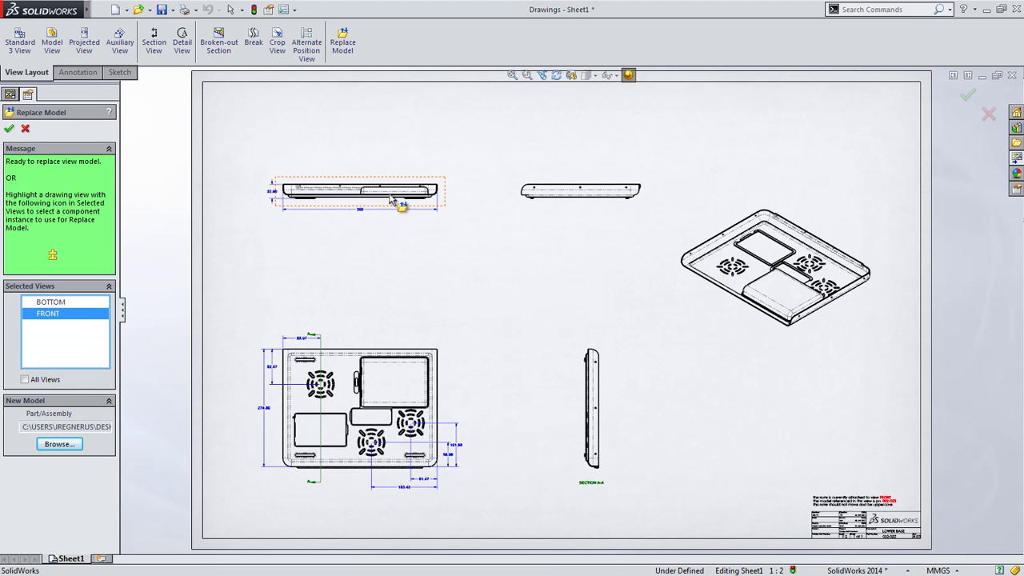
left_click(48, 381)
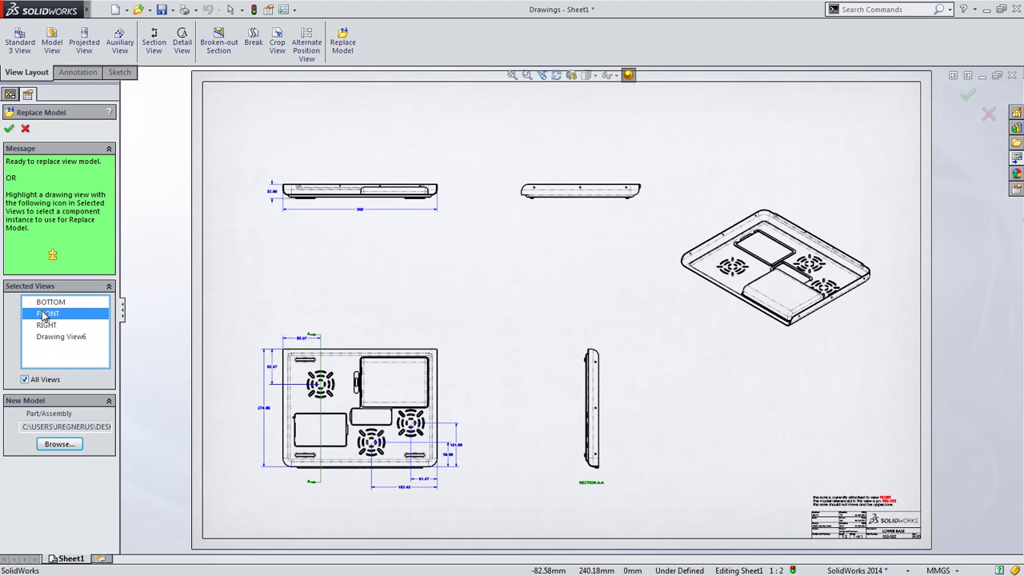
left_click(10, 129)
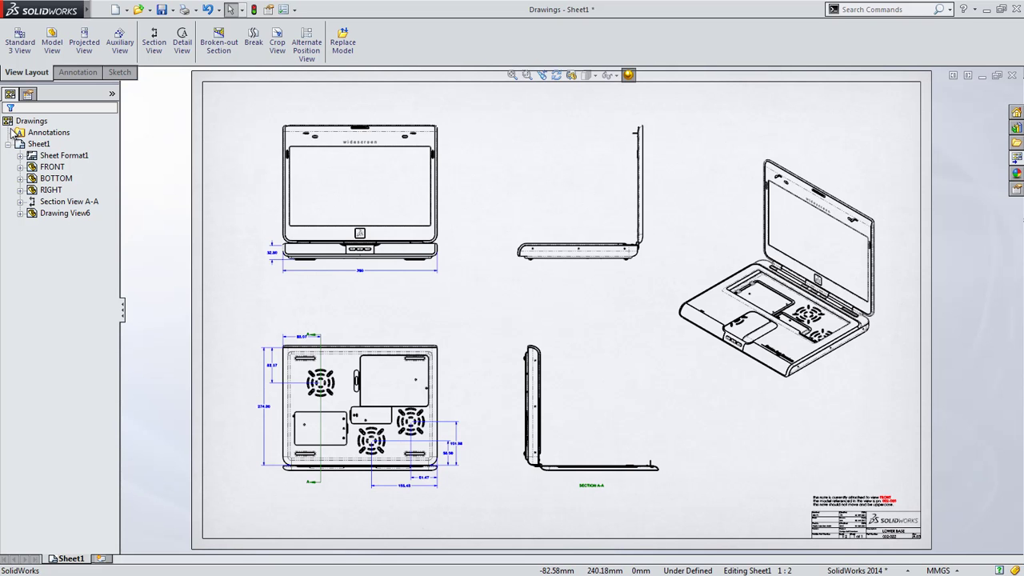
Step: Zoom into the bottom view and add a single offset to cutting line A-A through the fastener hole
left_click(526, 74)
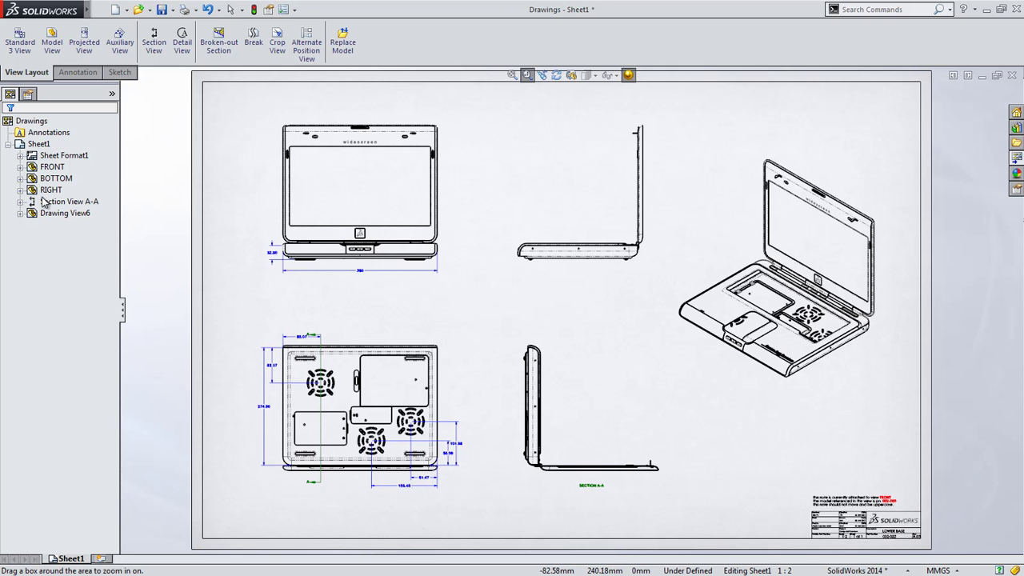
left_click_drag(443, 312, 291, 497)
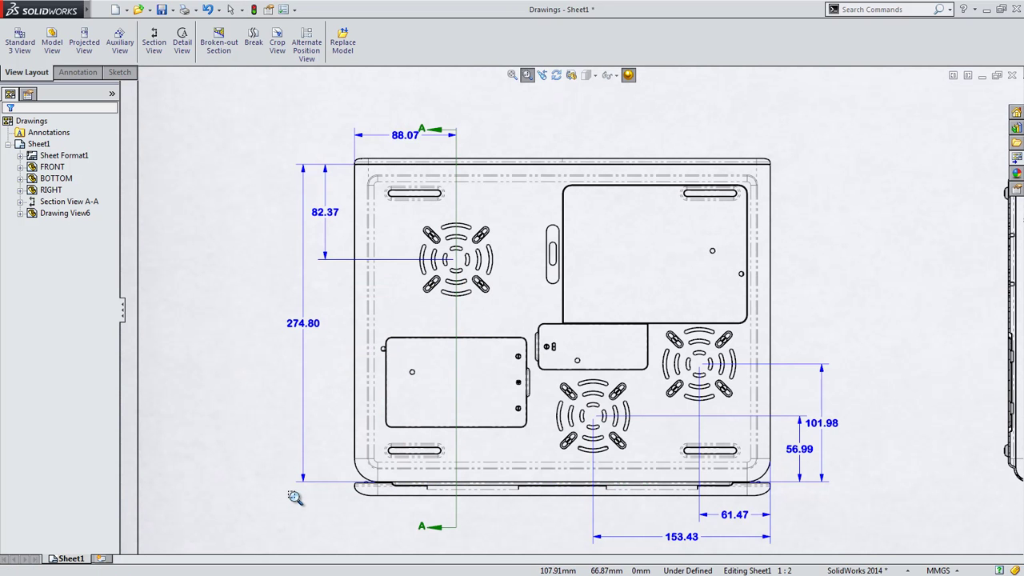
key("Escape")
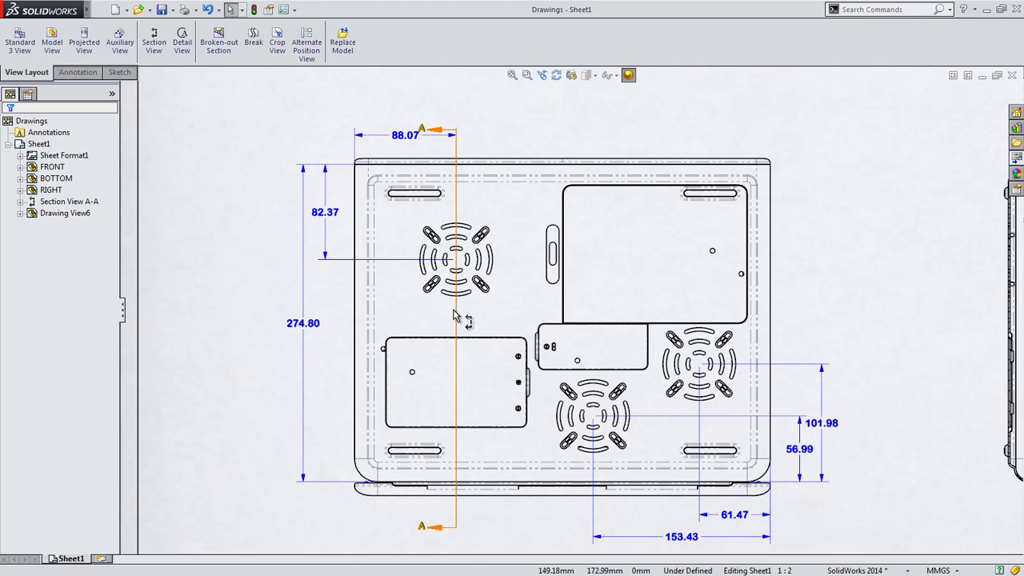
right_click(454, 315)
left_click(502, 400)
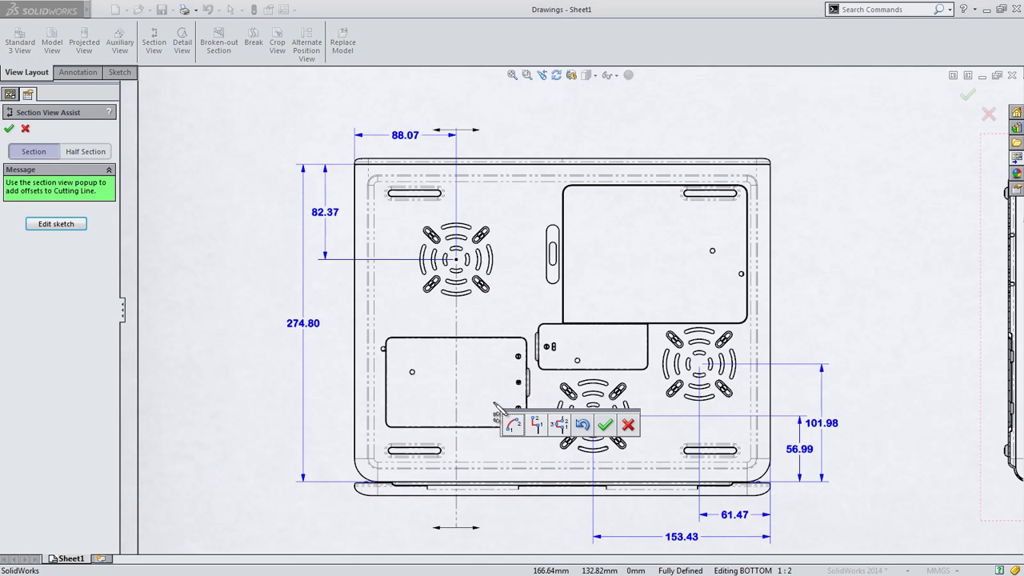
left_click(456, 301)
scroll(540, 350, "down", 3)
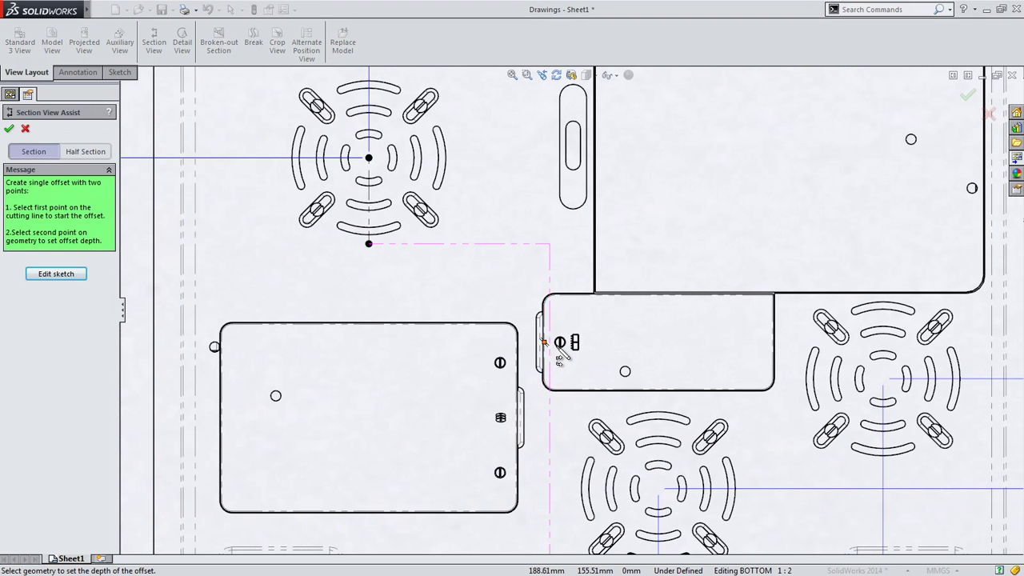
left_click(560, 344)
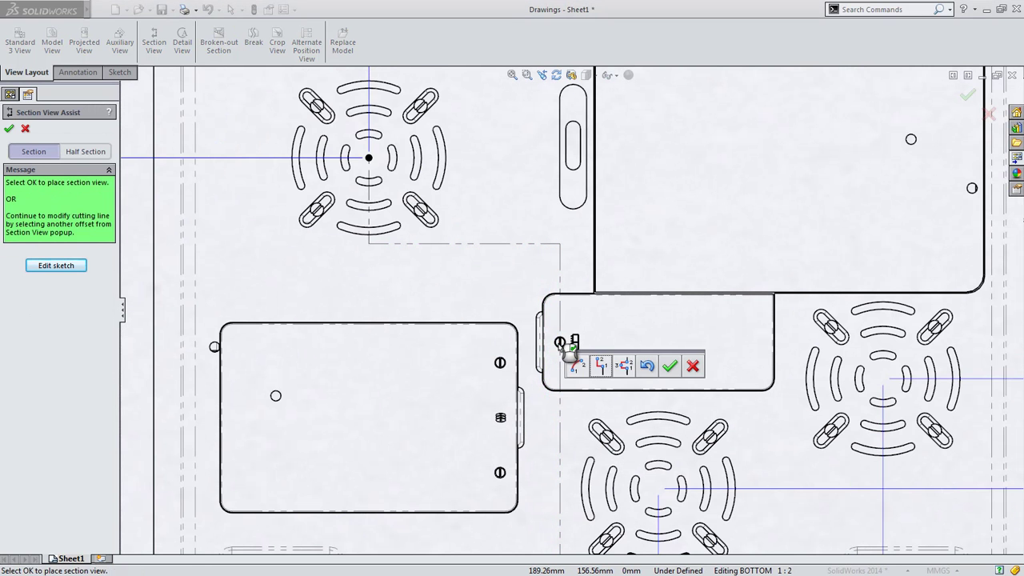
left_click(670, 366)
middle_click_drag(853, 378, 27, 339)
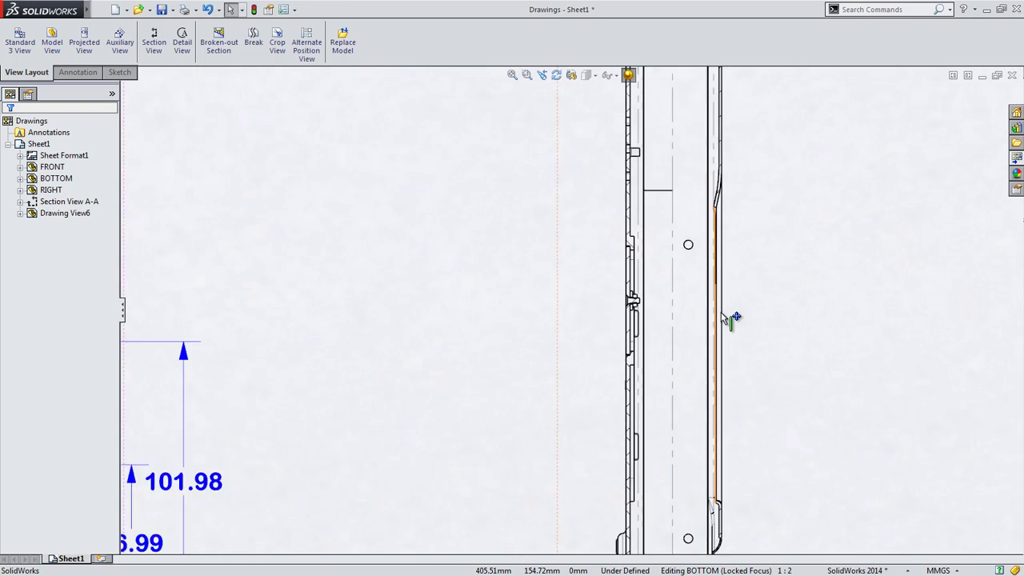
Step: Create a reversed stacked balloon on the section-view fastener with items 24, 27 and 26
left_click(324, 253)
left_click(381, 258)
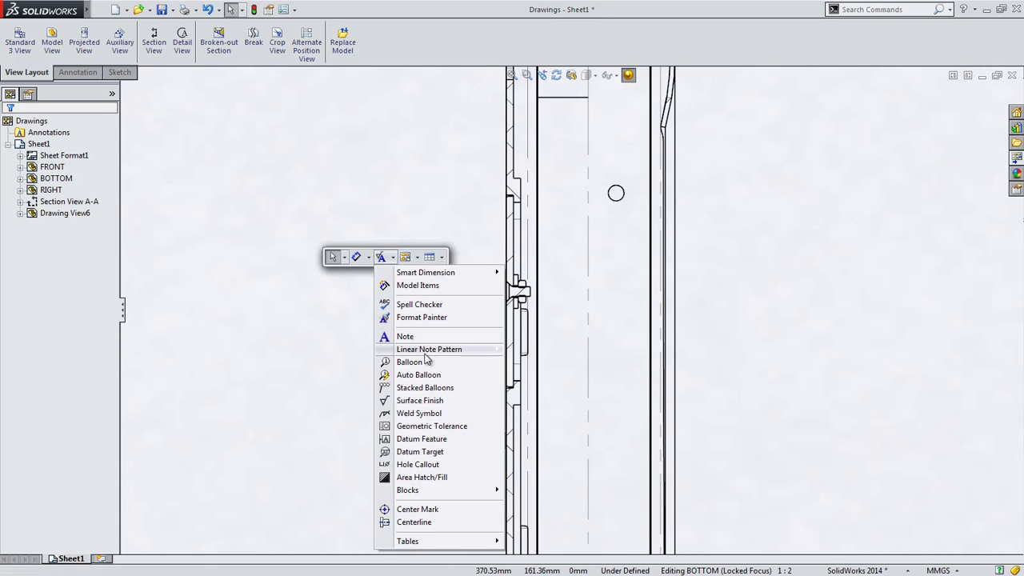
left_click(426, 388)
left_click(512, 289)
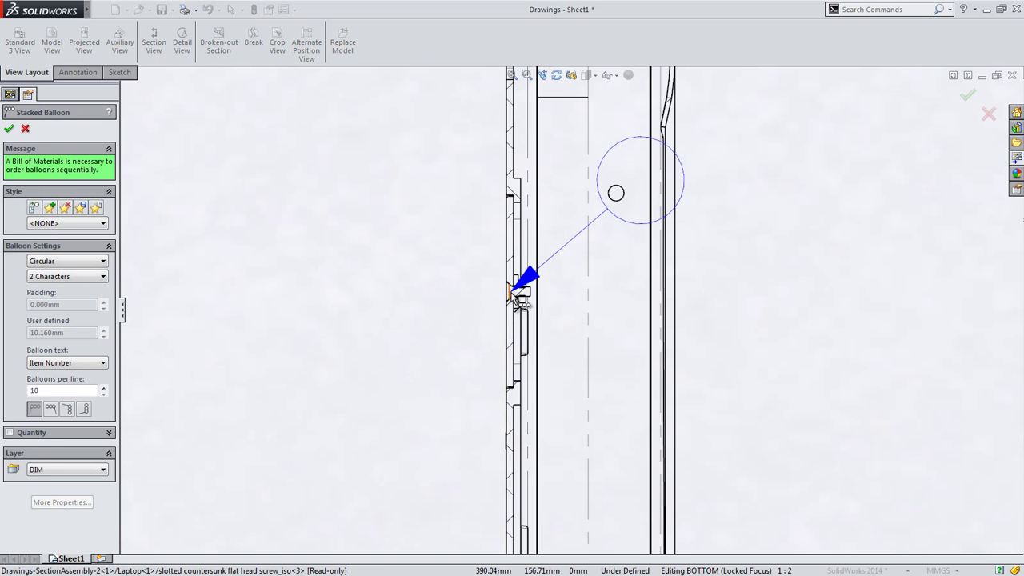
left_click(382, 199)
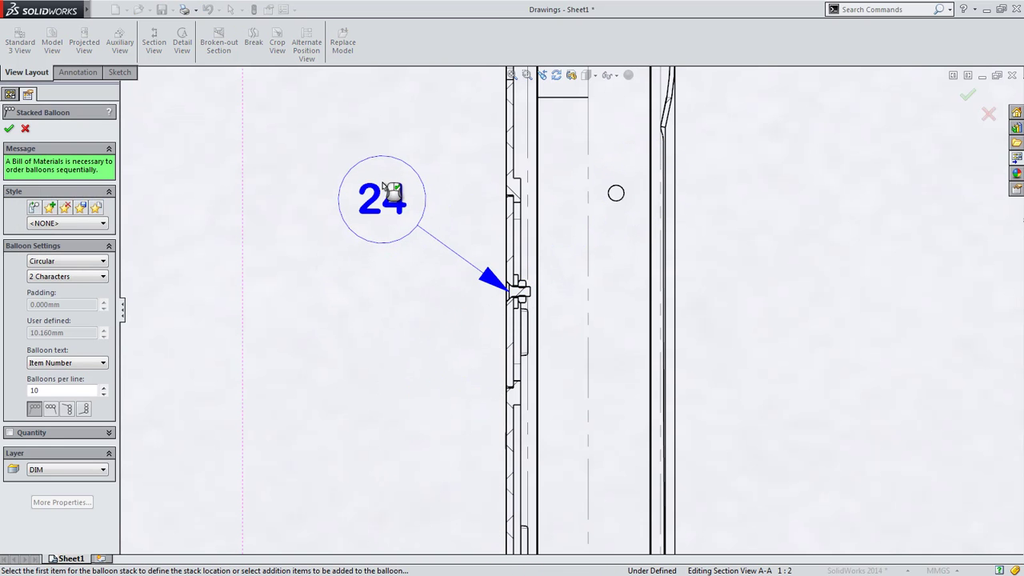
left_click(518, 278)
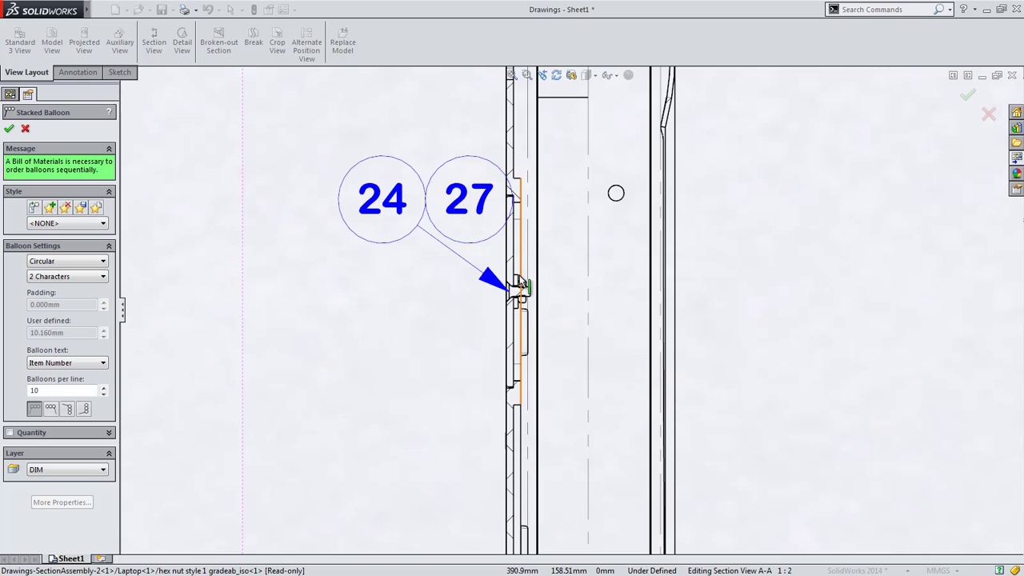
left_click(517, 287)
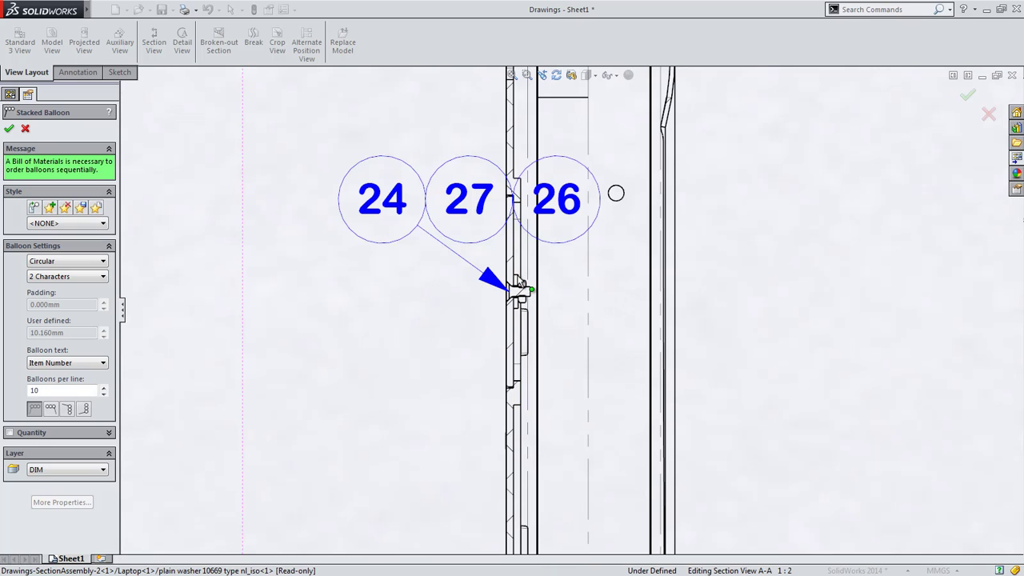
left_click(50, 409)
key("Return")
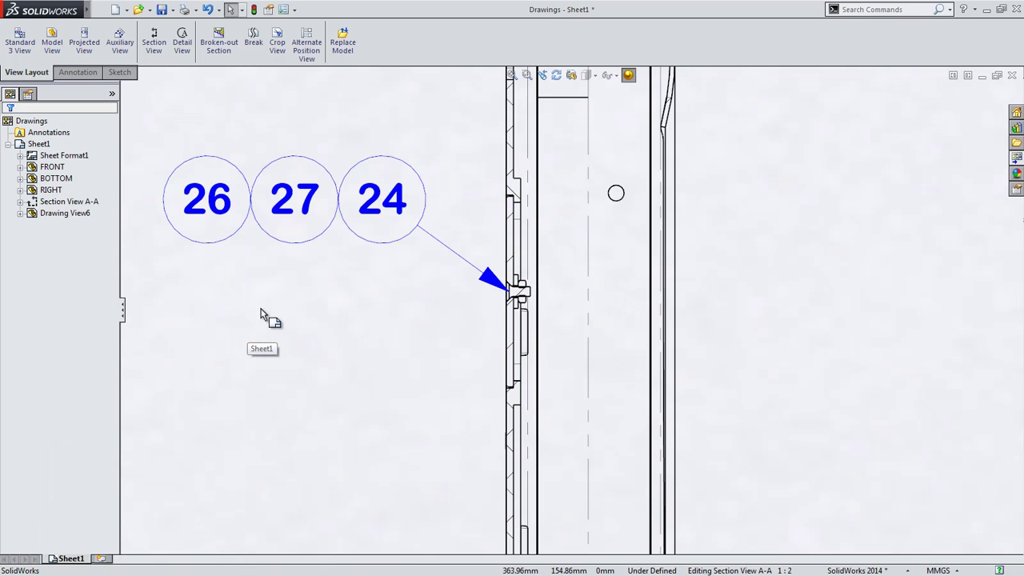
Step: Reattach balloons to swap items 26 and 27, giving 27, 26, 24 left to right
right_click(301, 204)
left_click(400, 384)
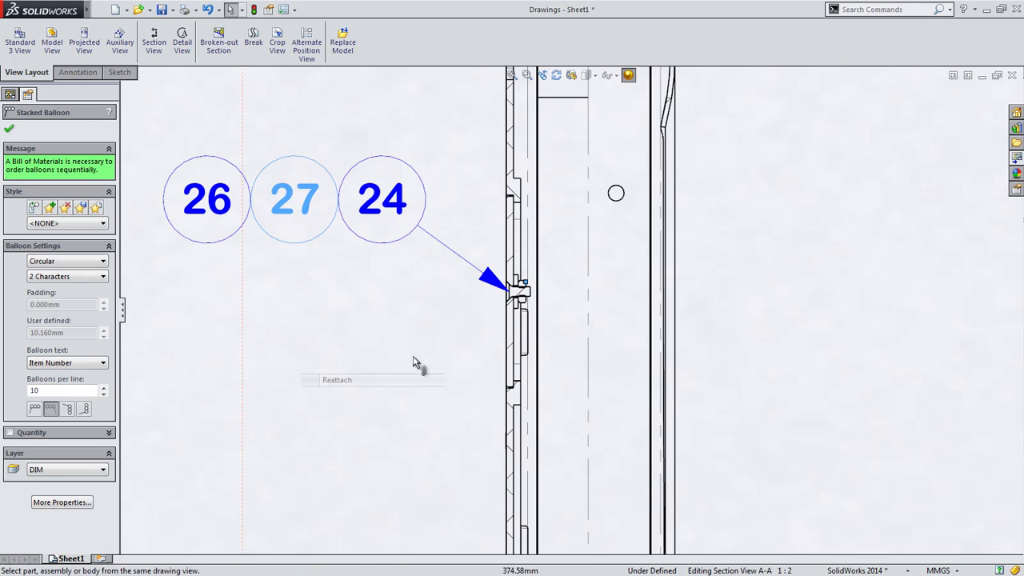
left_click(517, 286)
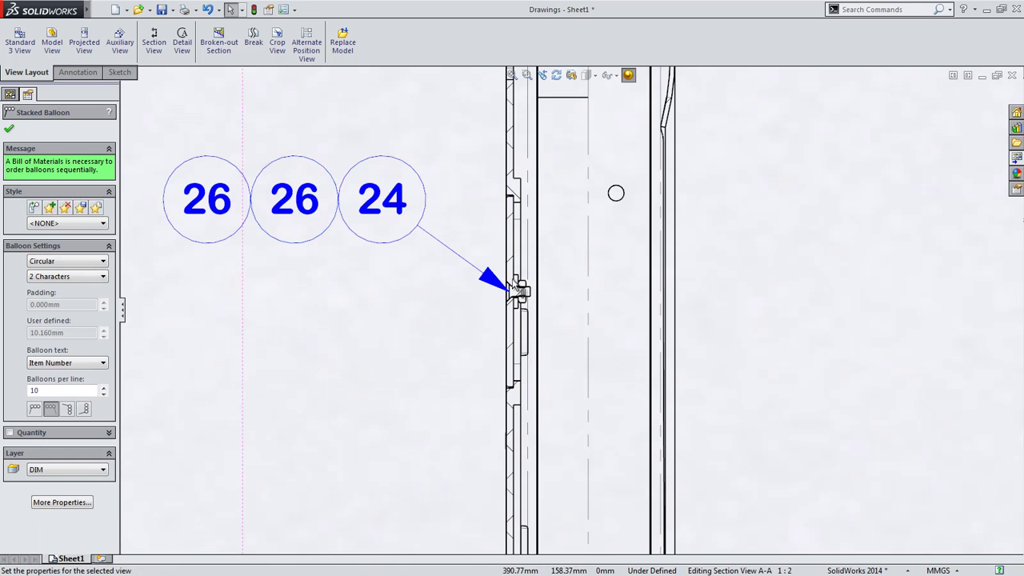
right_click(231, 209)
left_click(256, 382)
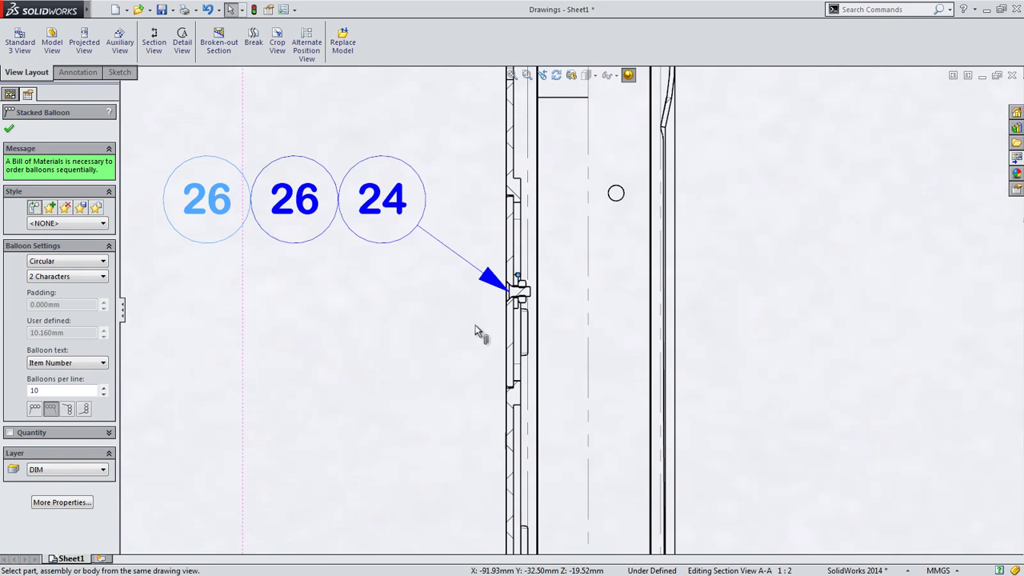
left_click(520, 292)
left_click(290, 345)
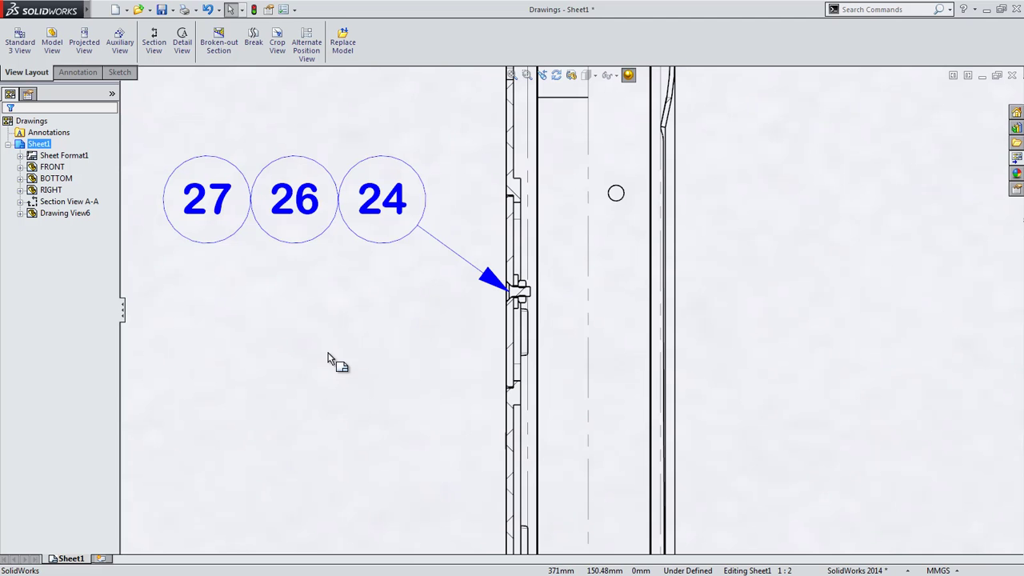
key("z")
key("z")
key("z")
key("z")
middle_click_drag(846, 426, 606, 298)
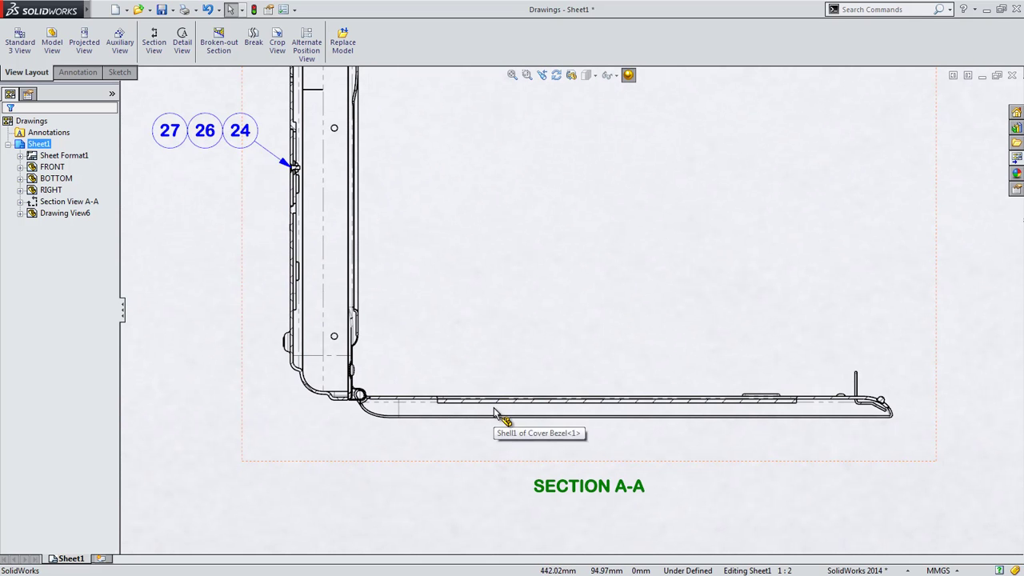
left_click(495, 410)
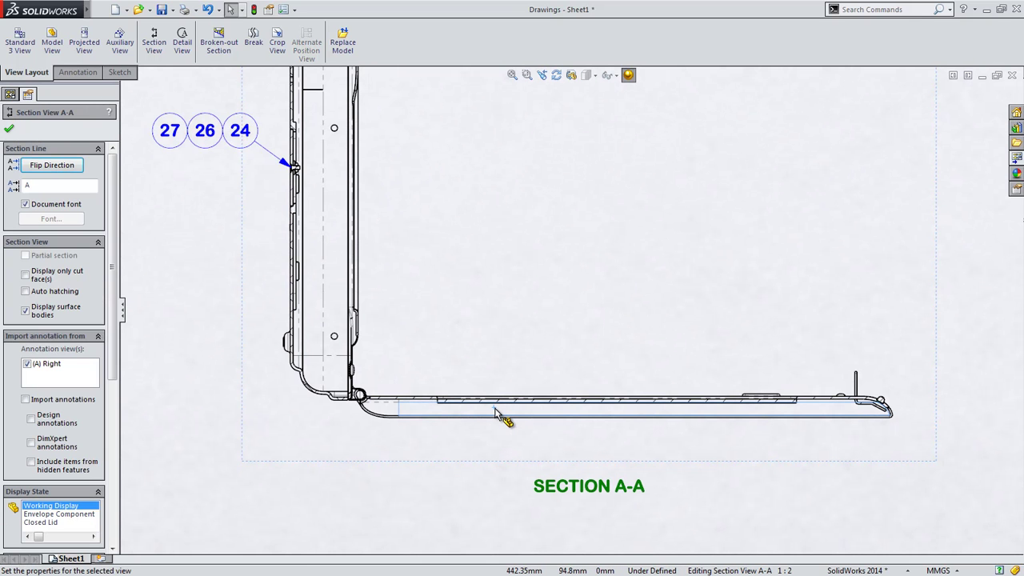
left_click(496, 411)
left_click(530, 370)
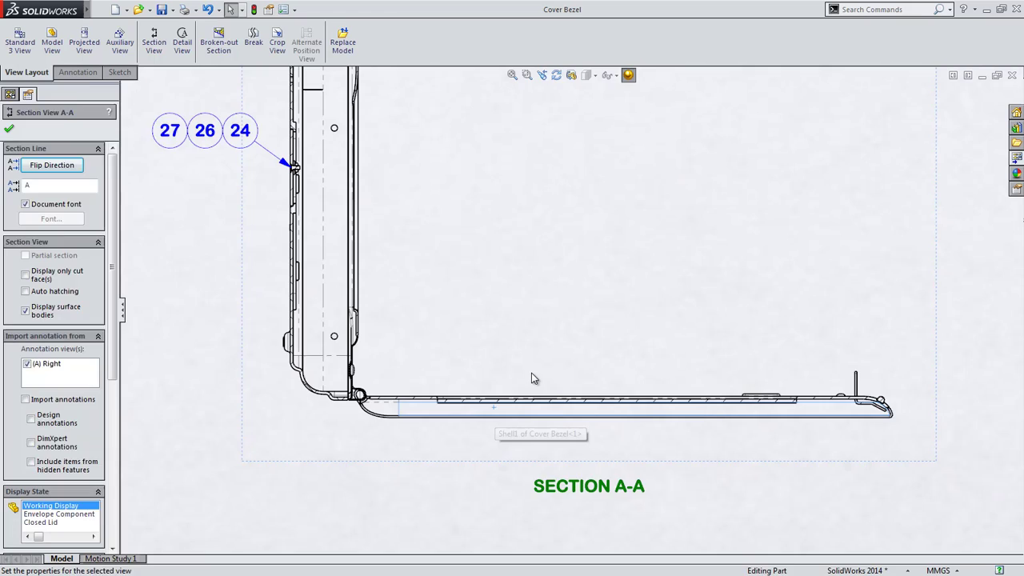
left_click(6, 166)
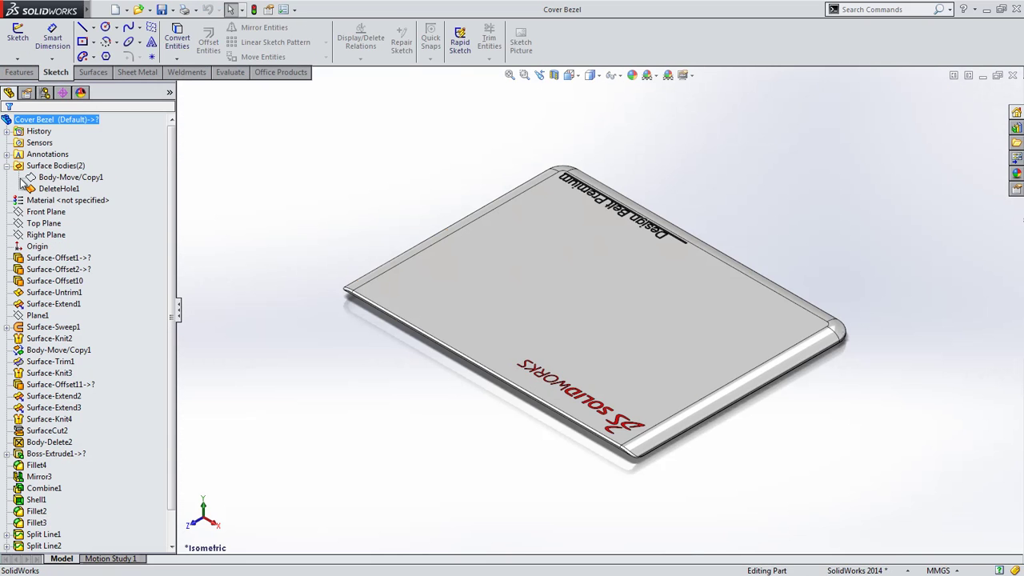
left_click(50, 190)
left_click(269, 254)
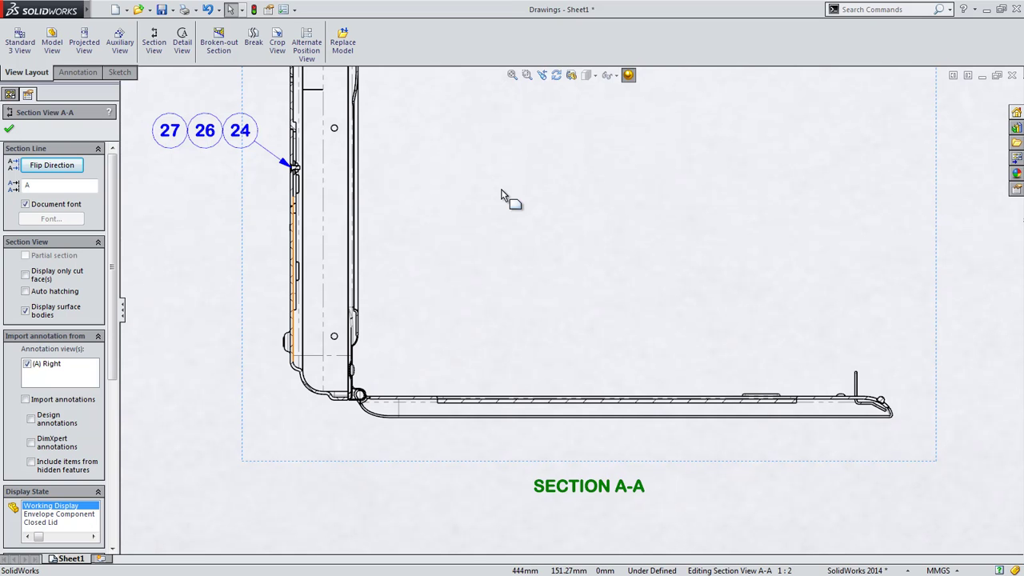
mouse_move(501, 195)
middle_mouse_down()
mouse_move(254, 130)
mouse_move(152, 90)
middle_mouse_up()
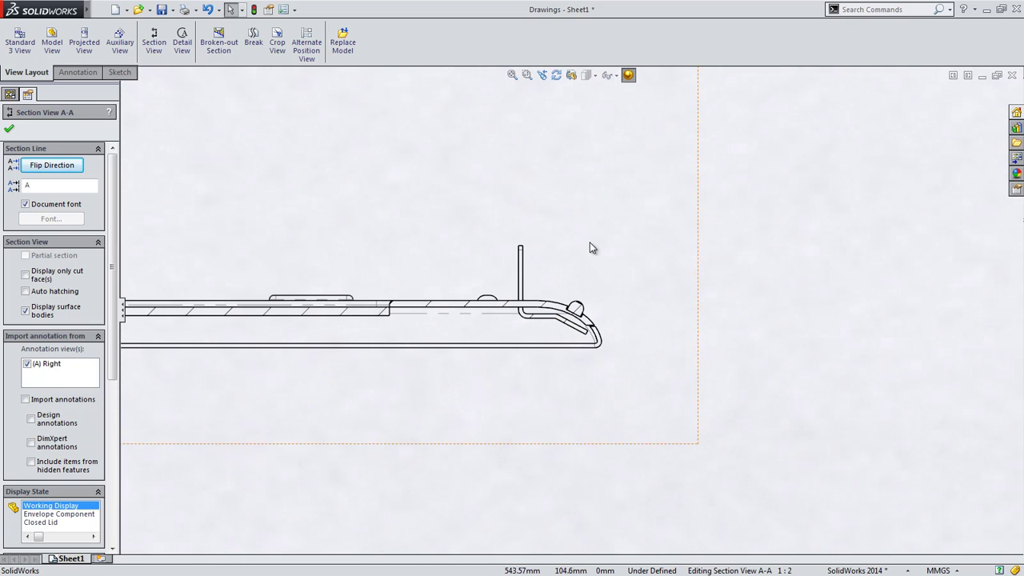
Step: Start a Smart Dimension using Find Intersection on the bottom edge, then the top arc, with the rounded end
key("s")
left_click(630, 253)
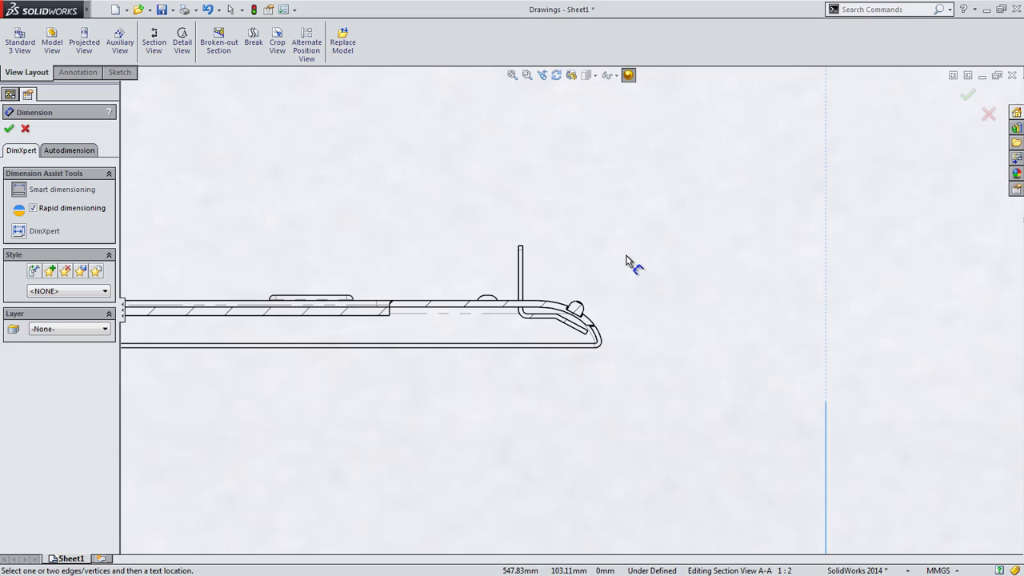
right_click(588, 317)
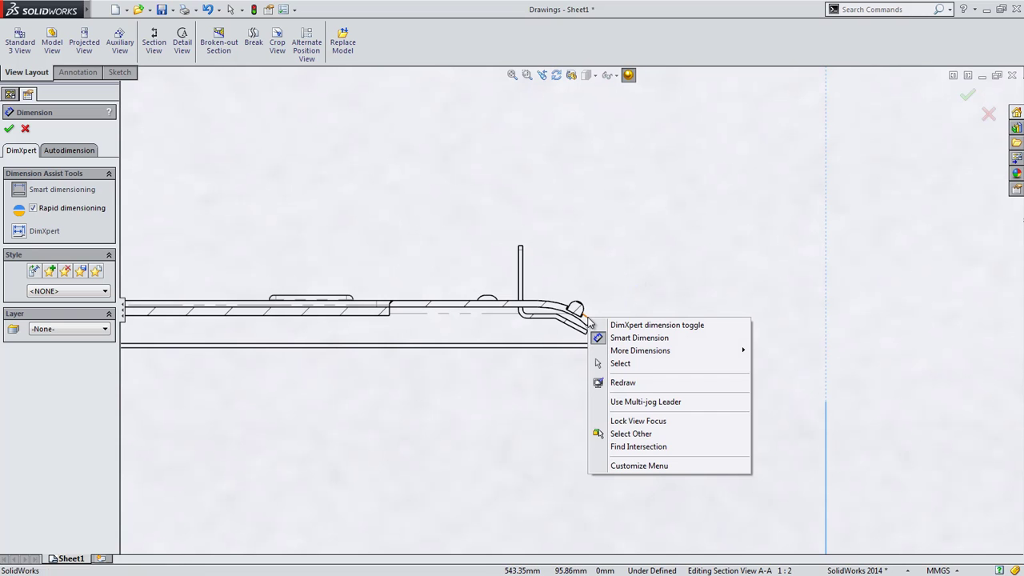
left_click(639, 447)
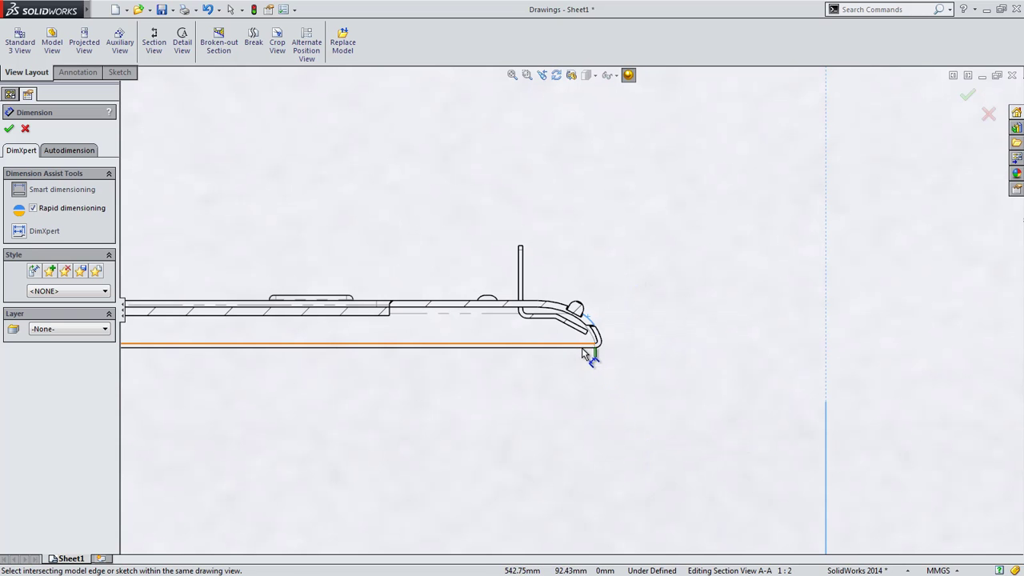
left_click(583, 351)
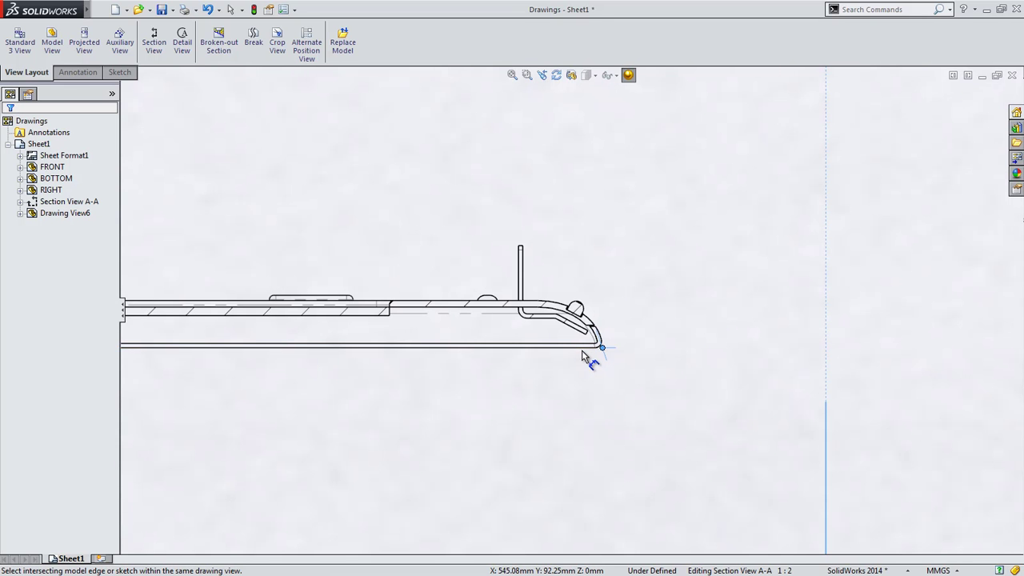
scroll(533, 274, "up", 5)
scroll(549, 384, "down", 3)
scroll(416, 312, "down", 5)
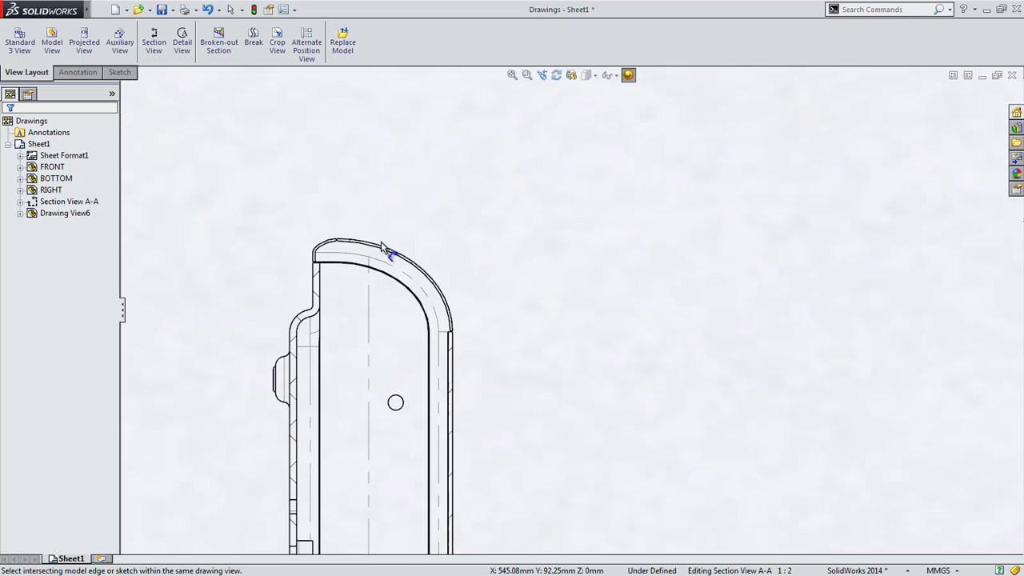
right_click(378, 243)
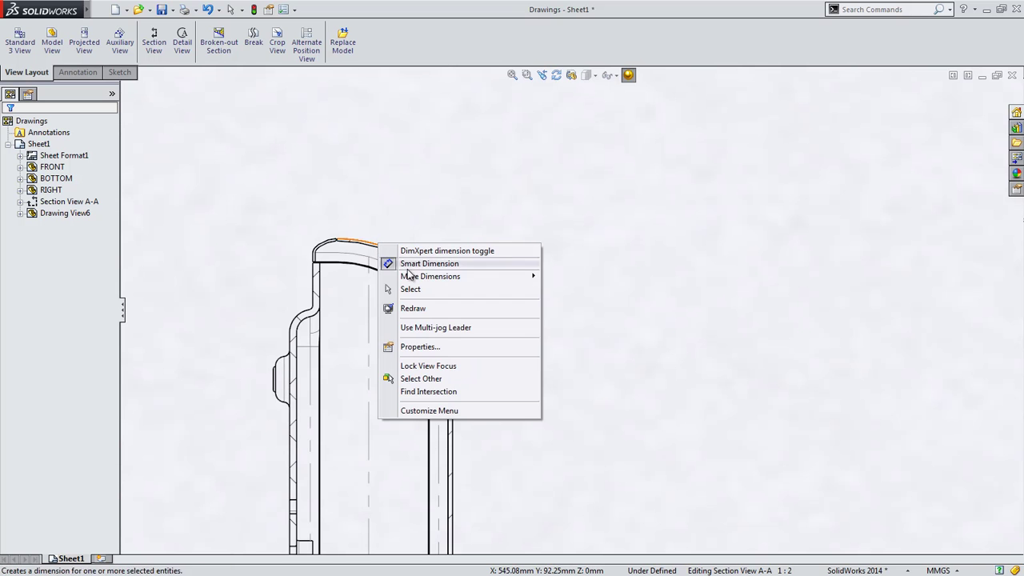
left_click(436, 393)
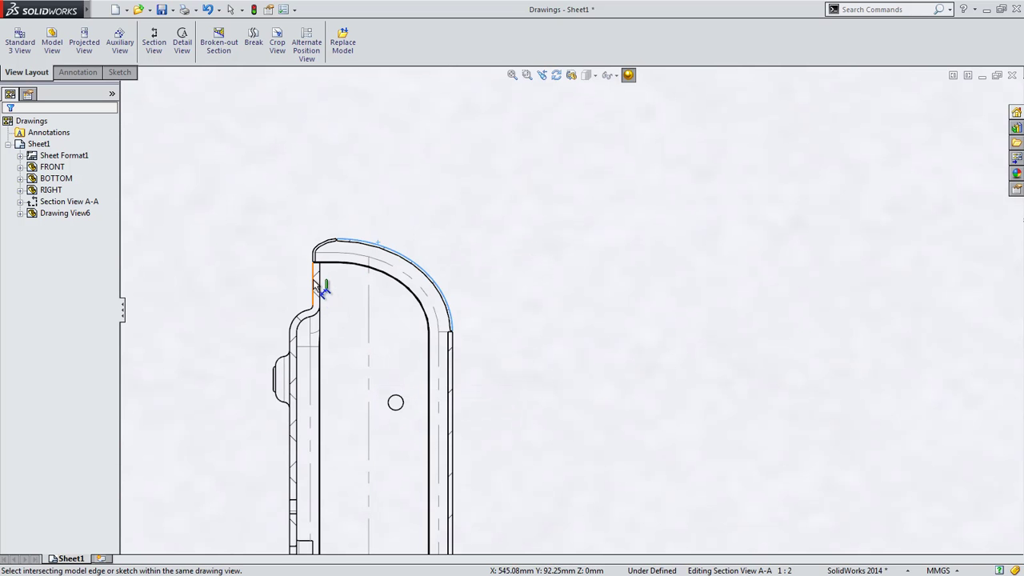
Step: Place the 306 dimension and give it dash-dot dimension and extension lines with text above the line
left_click(314, 282)
scroll(711, 315, "up", 3)
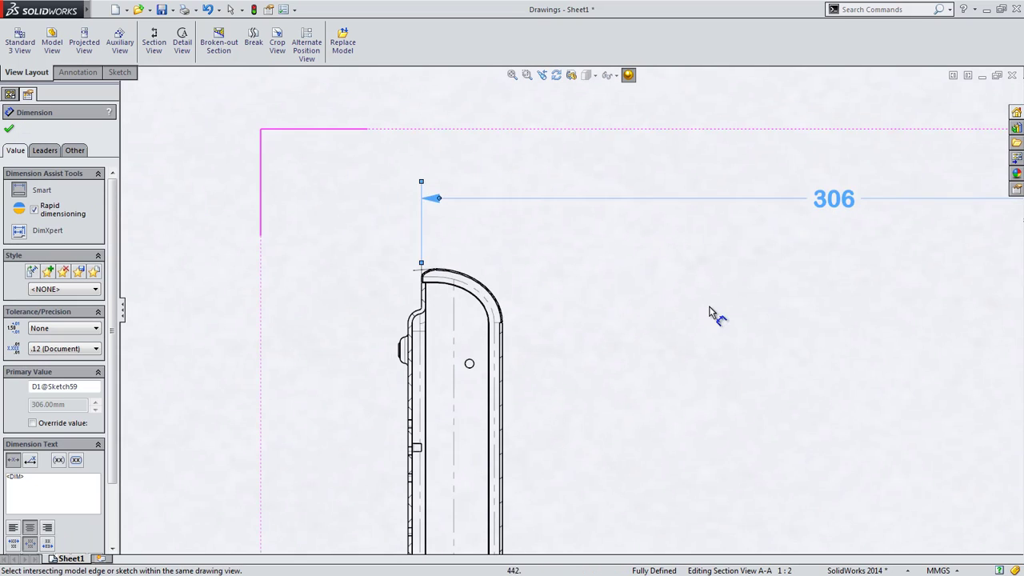
scroll(449, 312, "up", 1)
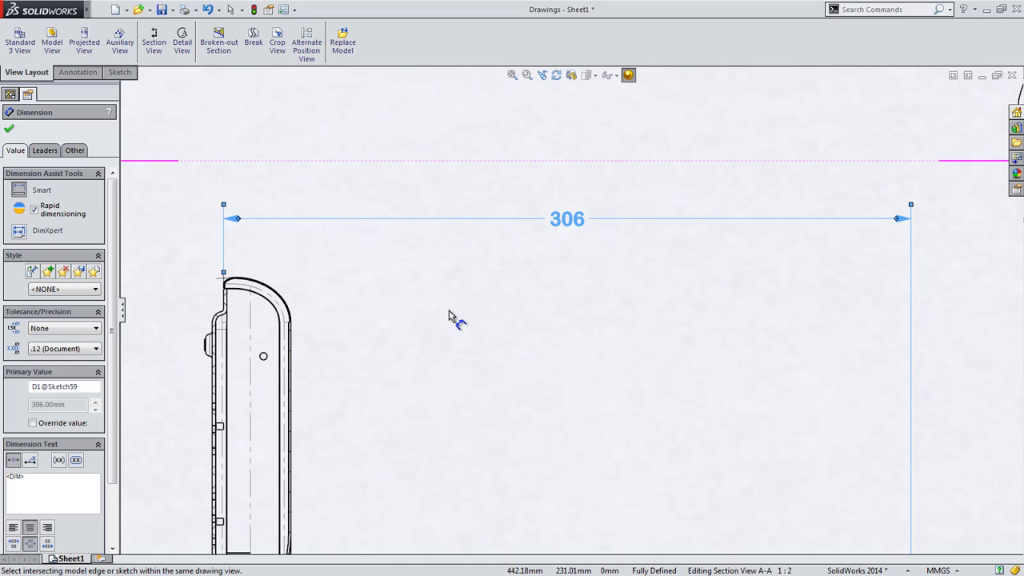
left_click(45, 150)
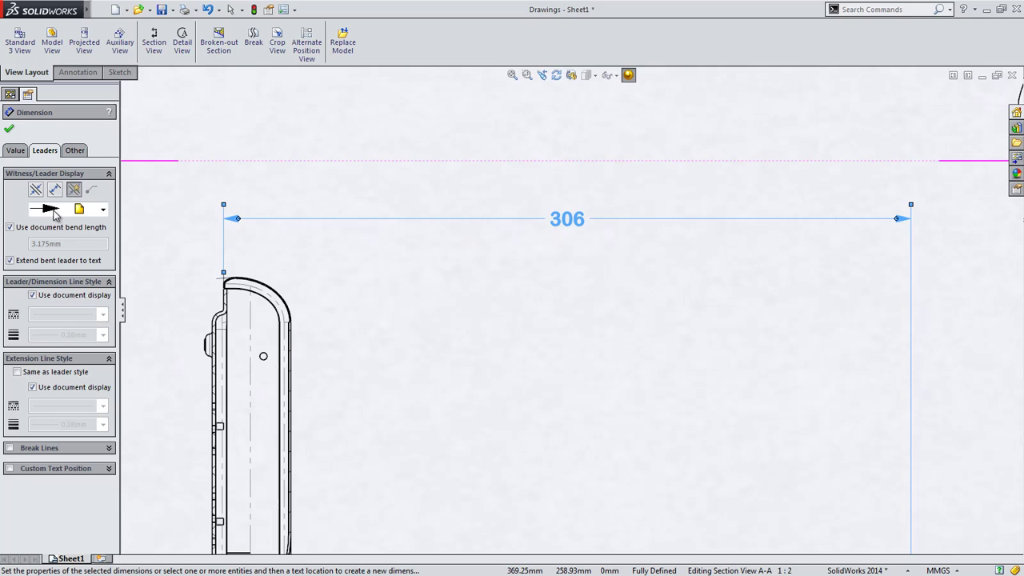
left_click(33, 295)
left_click(102, 314)
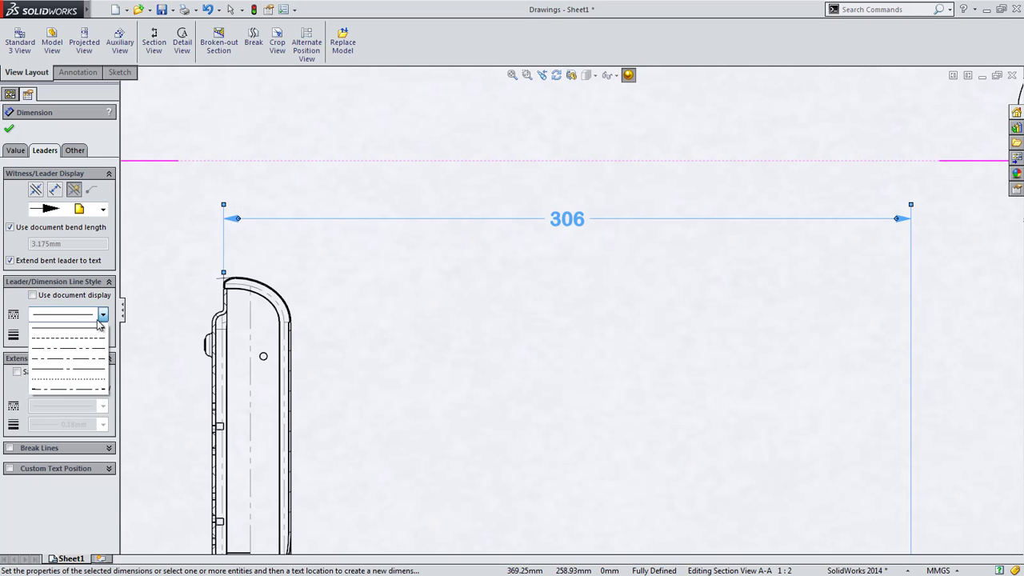
left_click(68, 348)
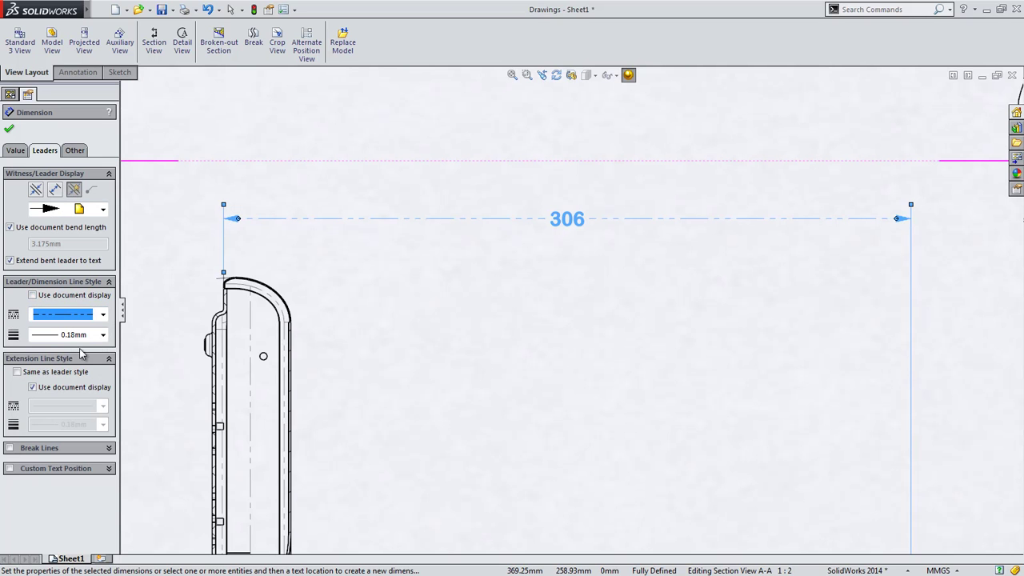
left_click(61, 389)
left_click(103, 405)
left_click(80, 463)
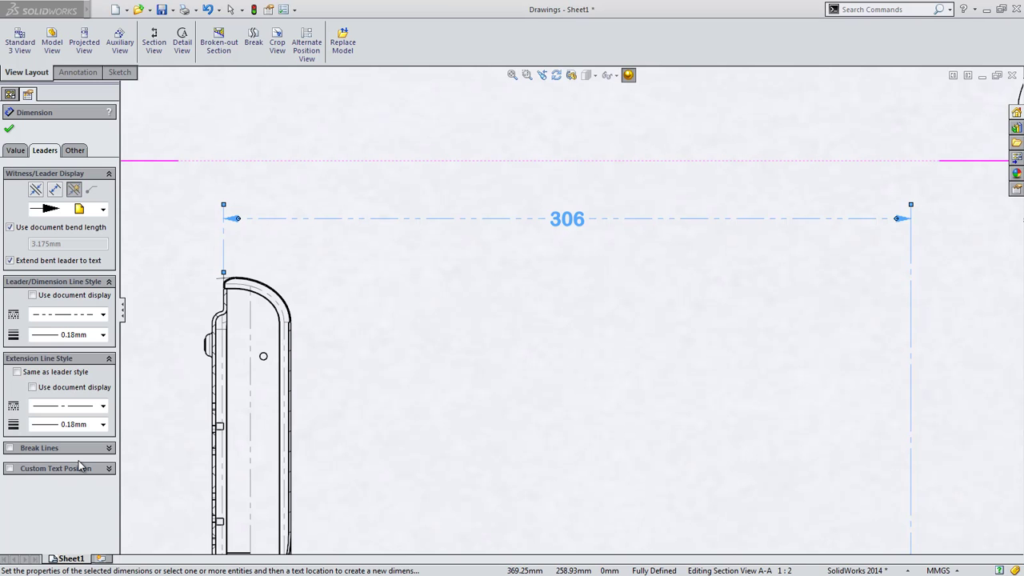
left_click(9, 468)
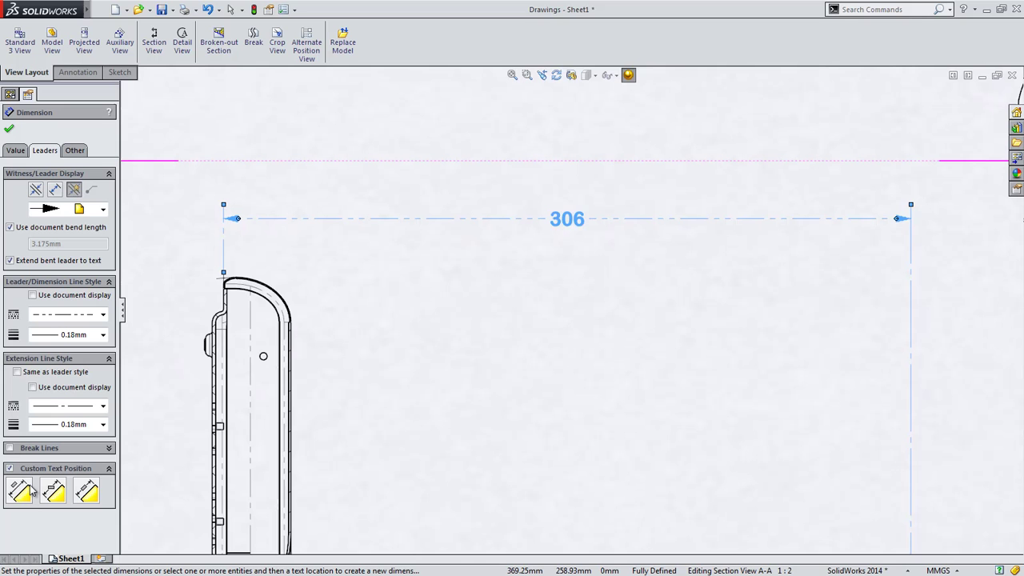
left_click(21, 490)
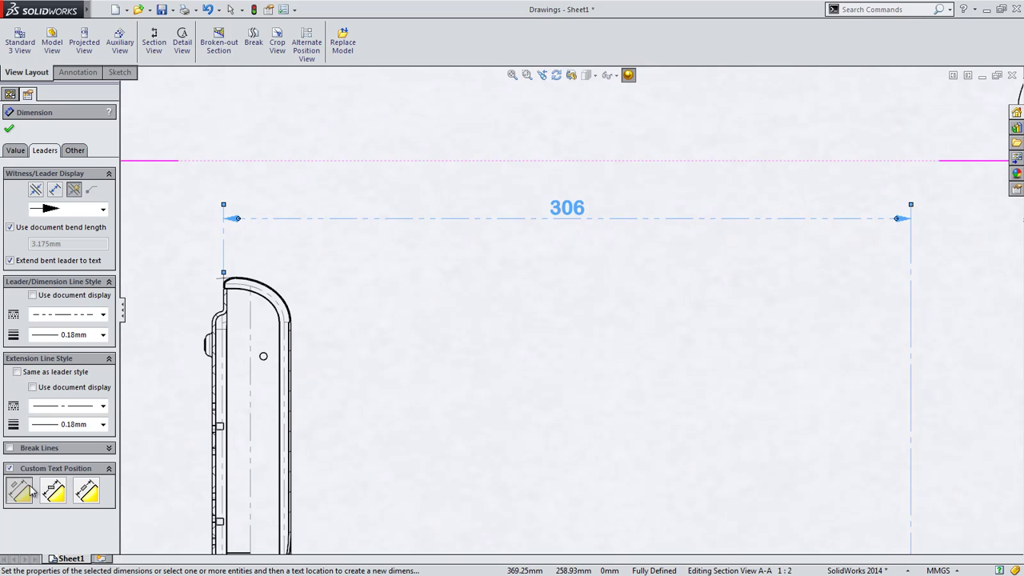
Step: Turn Dual Dimension on and back off for the 306 dimension
left_click(15, 150)
scroll(114, 210, "down", 2)
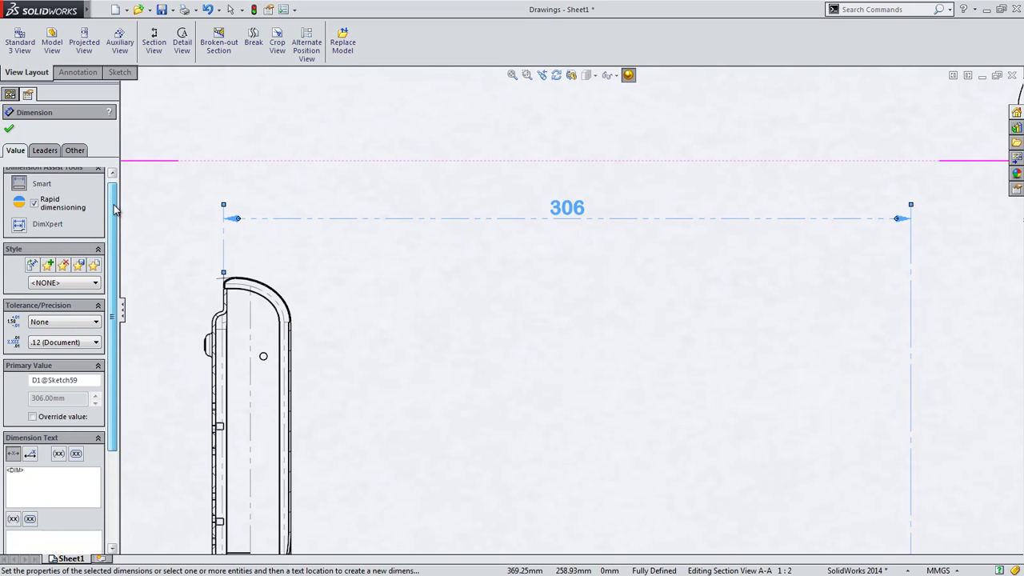
scroll(114, 210, "down", 3)
left_click(9, 530)
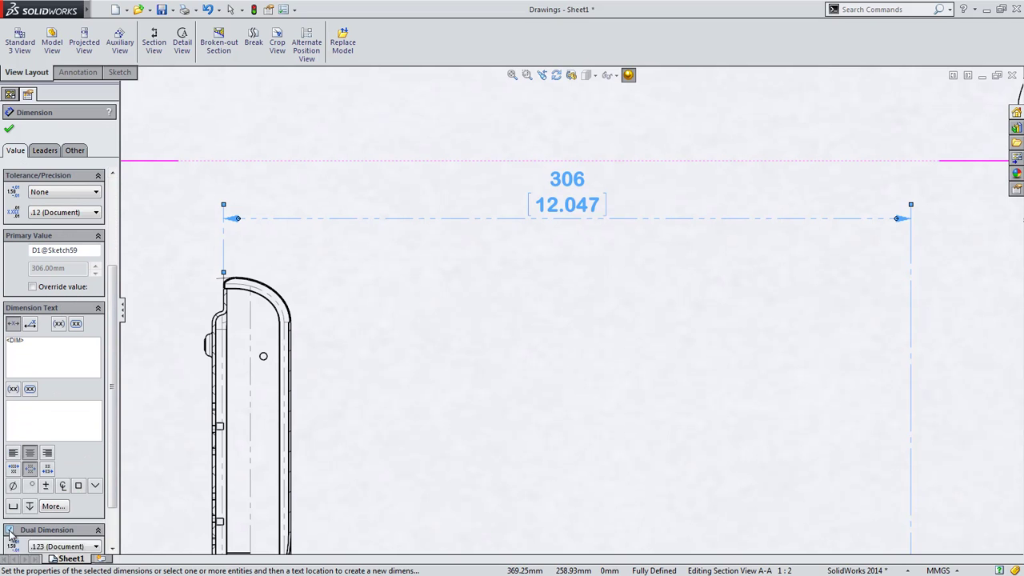
left_click(9, 530)
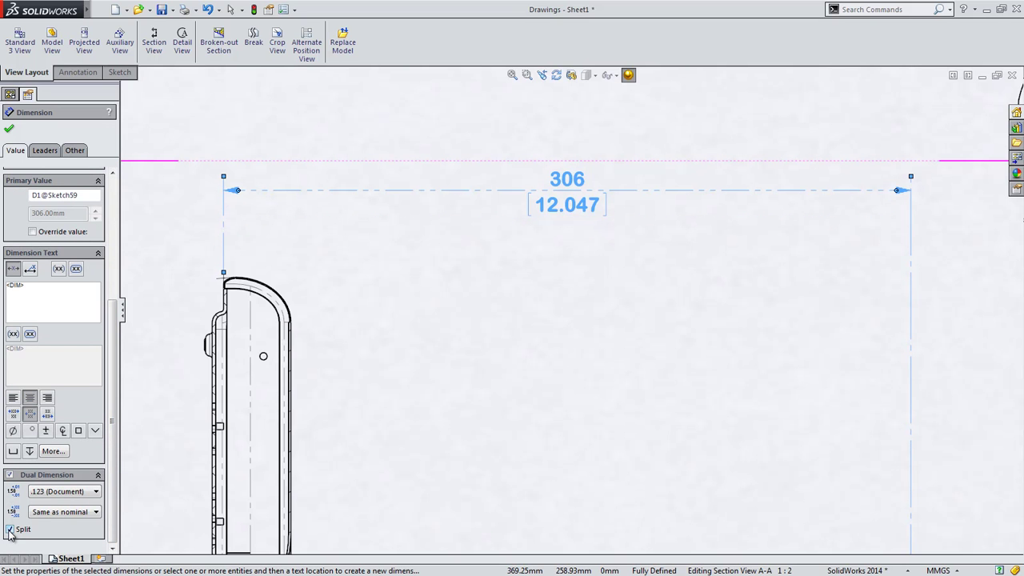
left_click(10, 474)
Step: Add 'TEXT ABOVE THE LINE' and 'TEXT BELOW THE LINE' to the 306 dimension
left_click(16, 363)
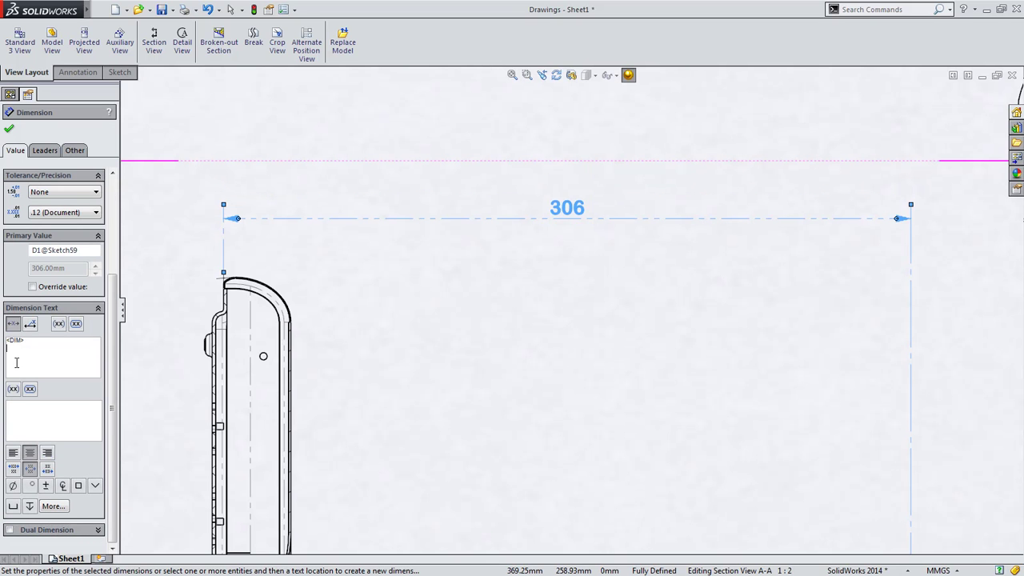
type("TEXT ")
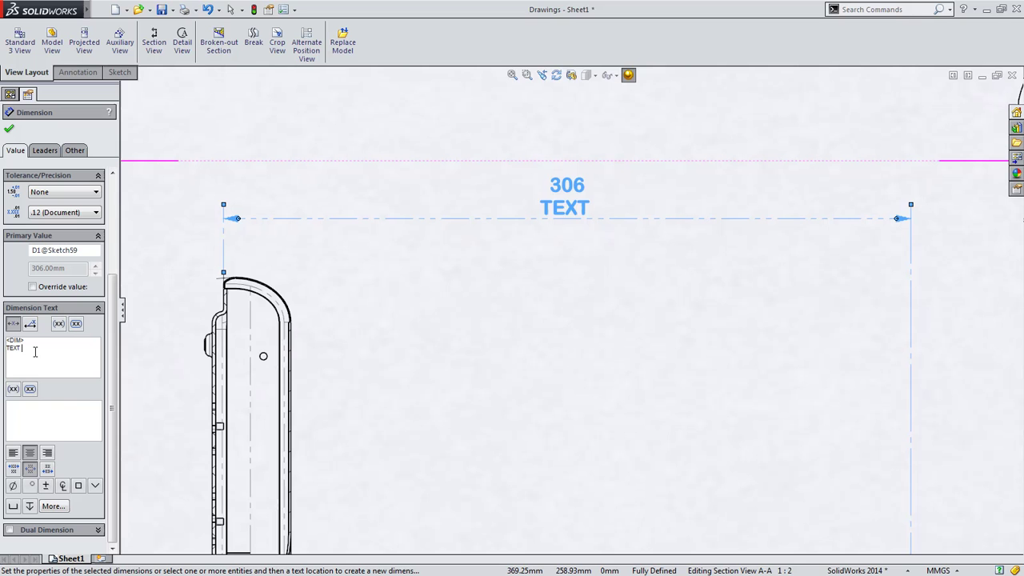
type("ABOVE THE LINE")
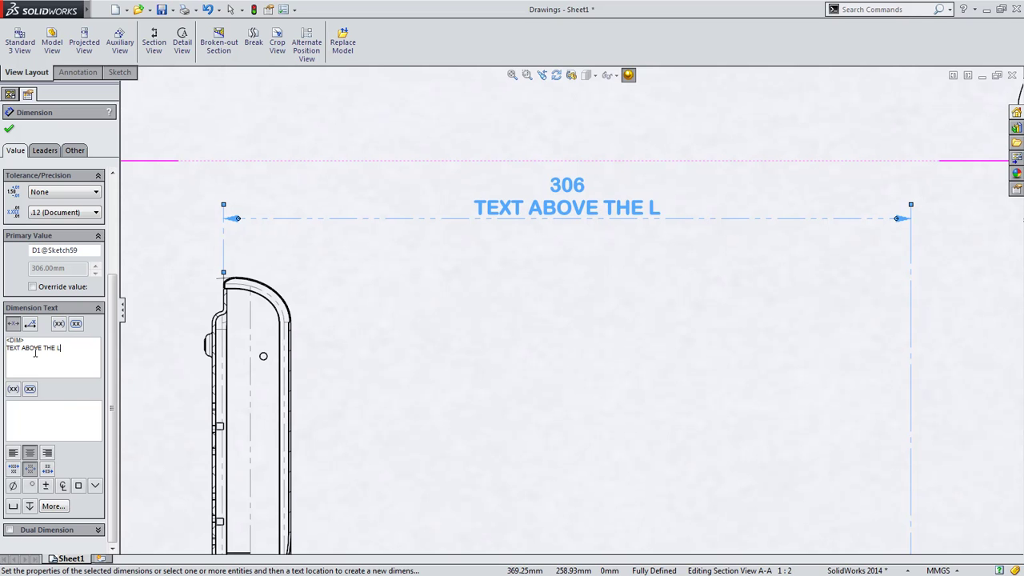
key("Tab")
key("Tab")
type("TE")
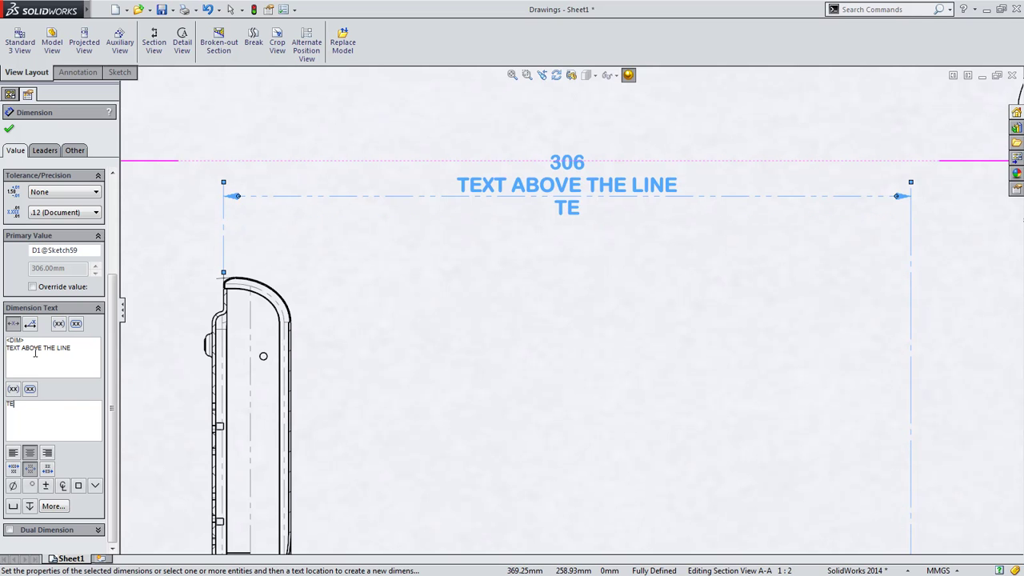
type("XT BELOW THE LINE")
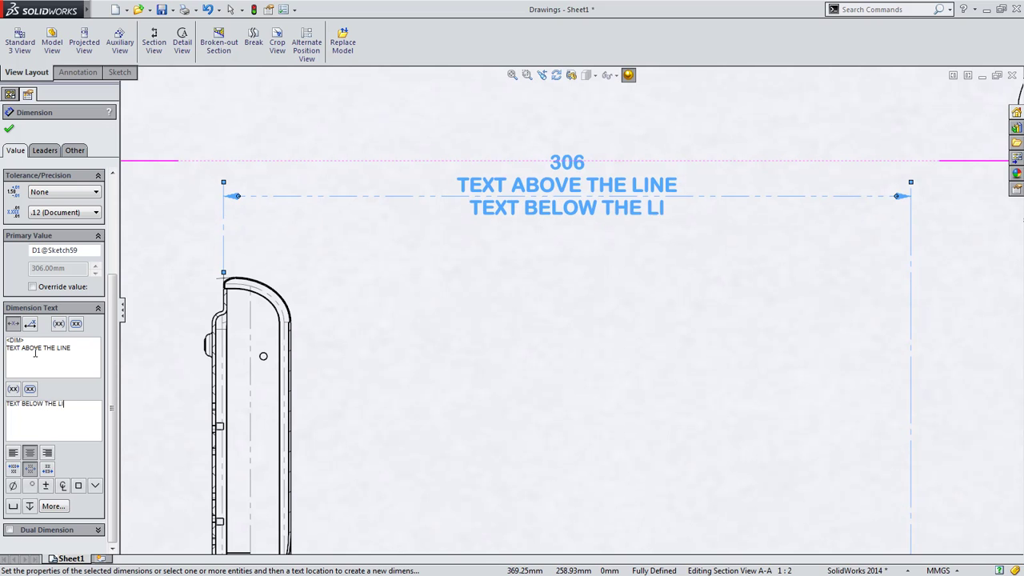
Step: Accept the 306 dimension edits and pan over to the title block
left_click(9, 128)
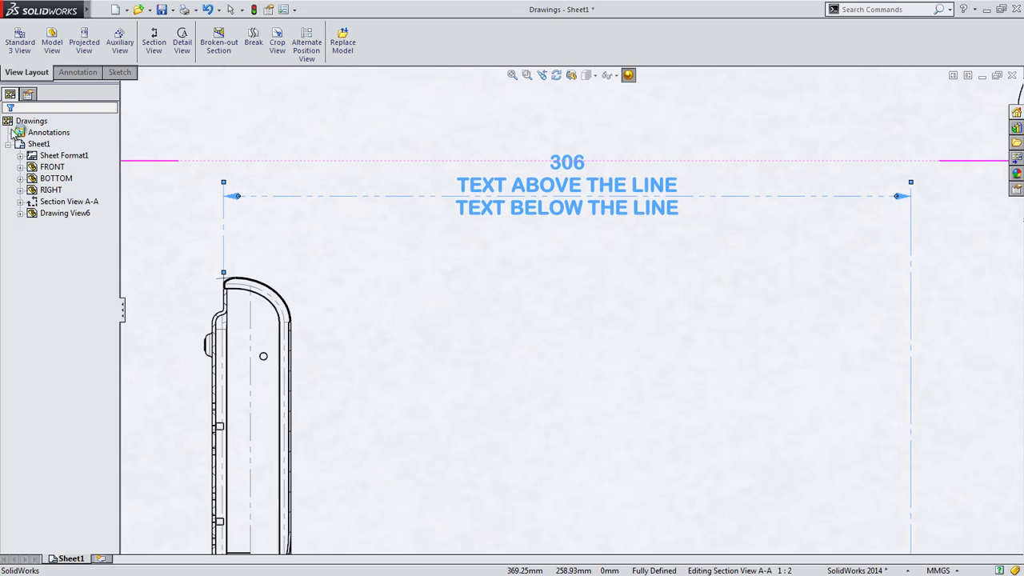
scroll(616, 408, "up", 3)
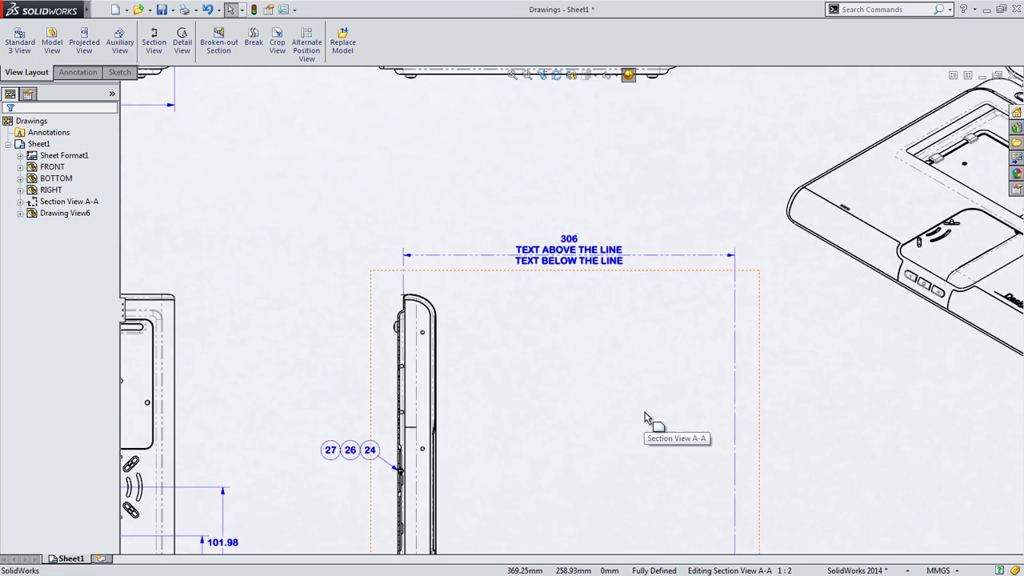
mouse_move(805, 425)
middle_mouse_down("ctrl")
mouse_move(371, 213)
mouse_move(301, 190)
middle_mouse_up("ctrl")
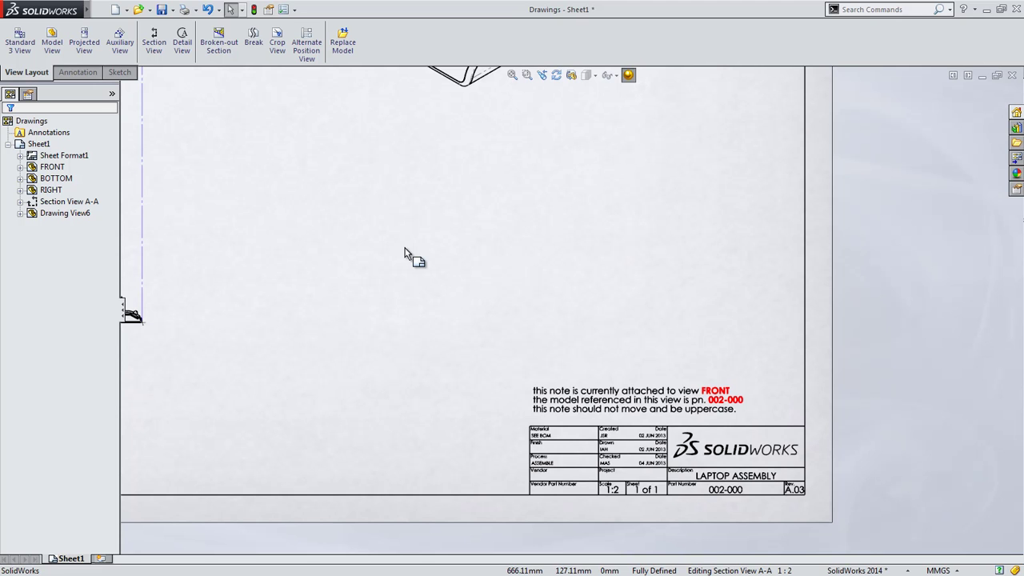
Step: Attach the note above the title block to the RIGHT drawing view
left_click(566, 399)
right_click(567, 398)
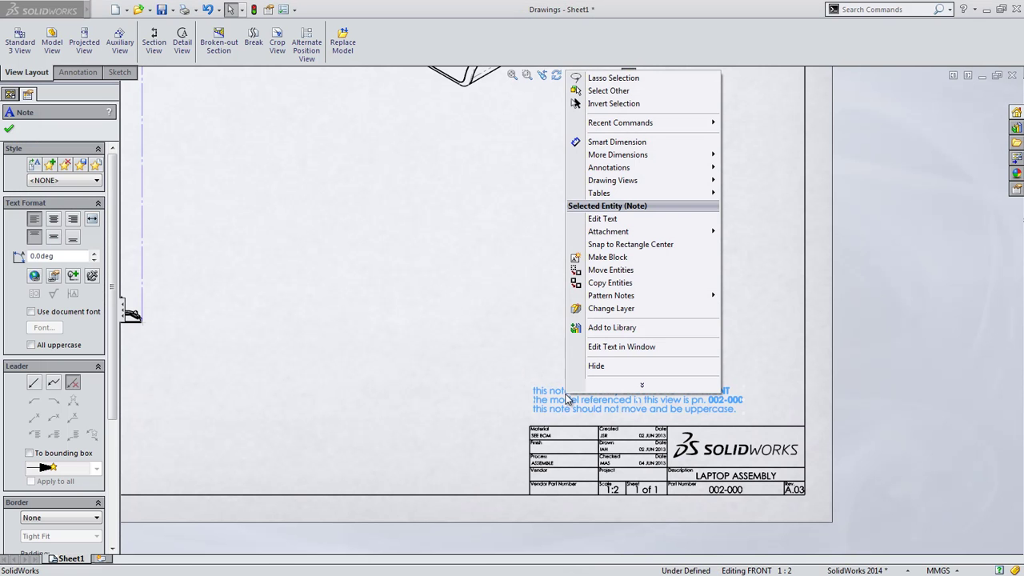
mouse_move(677, 233)
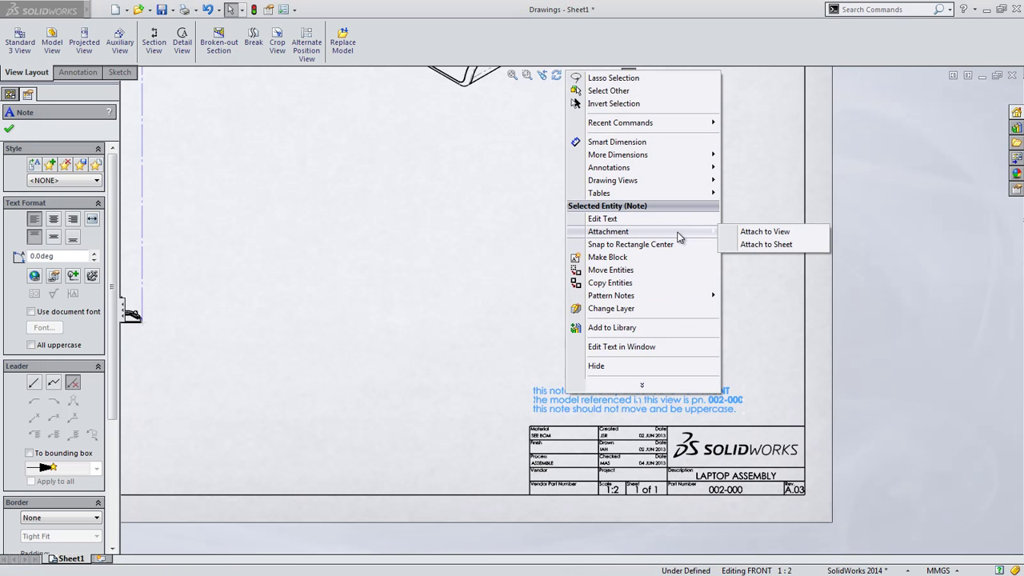
left_click(735, 232)
mouse_move(439, 210)
middle_mouse_down()
mouse_move(528, 346)
mouse_move(670, 471)
mouse_move(821, 575)
middle_mouse_up()
left_click(450, 176)
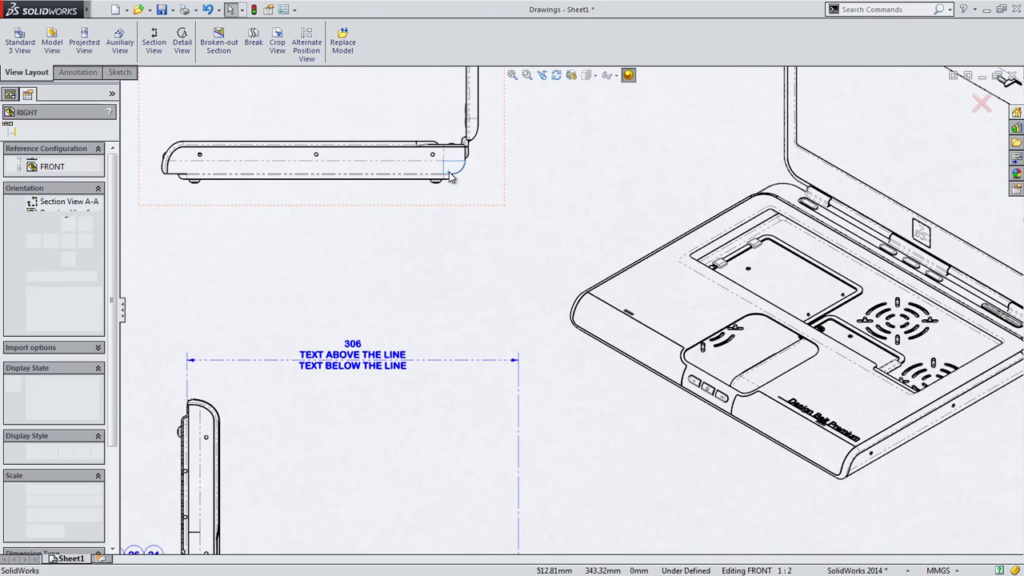
mouse_move(807, 503)
middle_mouse_down()
mouse_move(418, 160)
mouse_move(305, 79)
middle_mouse_up()
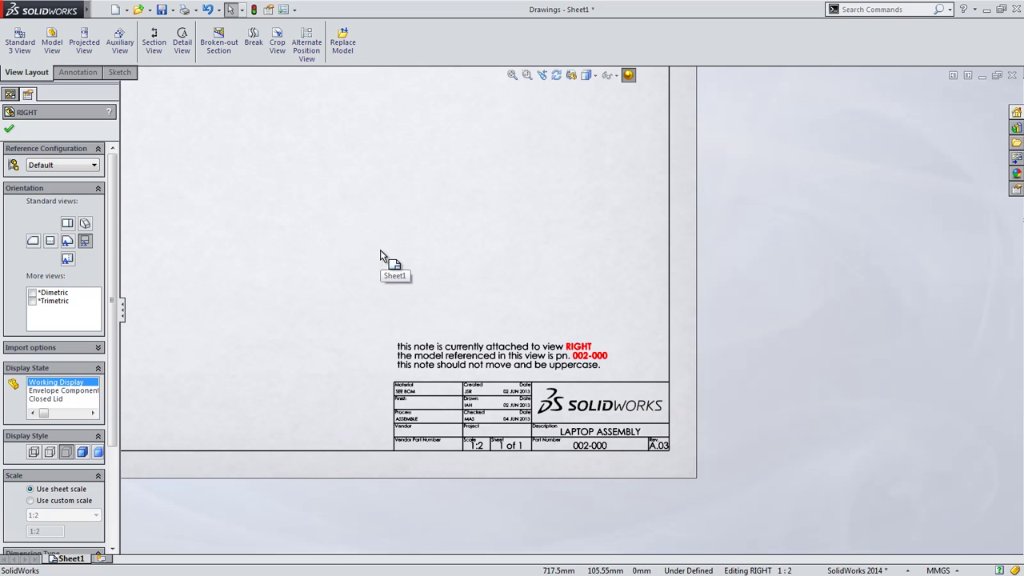
Step: Switch the note above the title block to All uppercase
key("Escape")
left_click(460, 354)
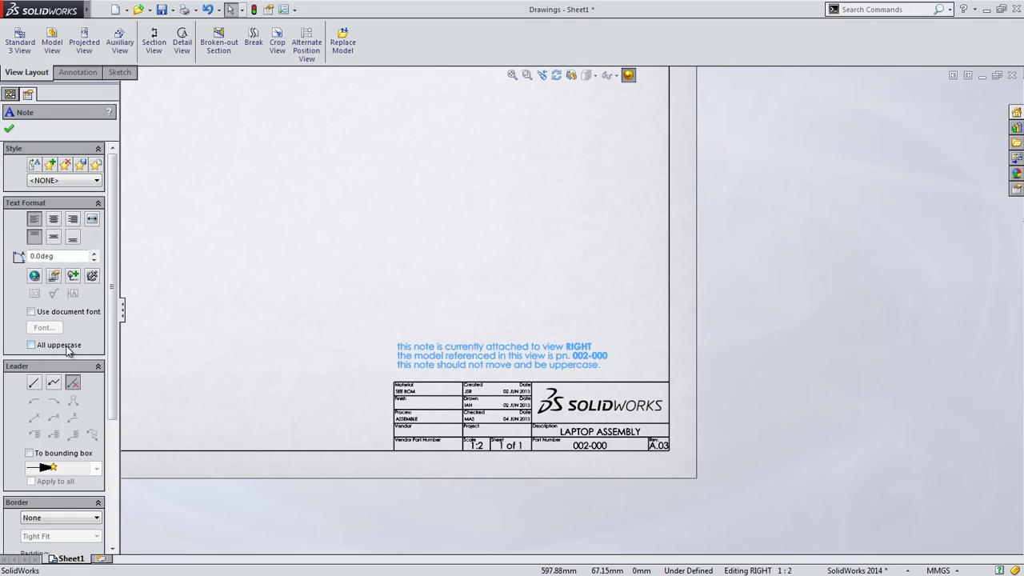
left_click(68, 349)
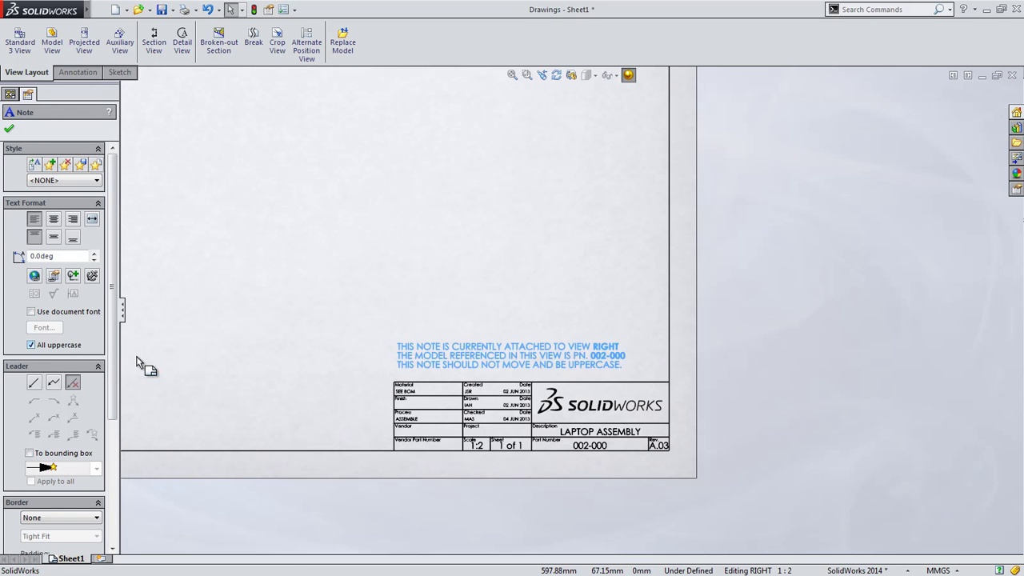
left_click(242, 379)
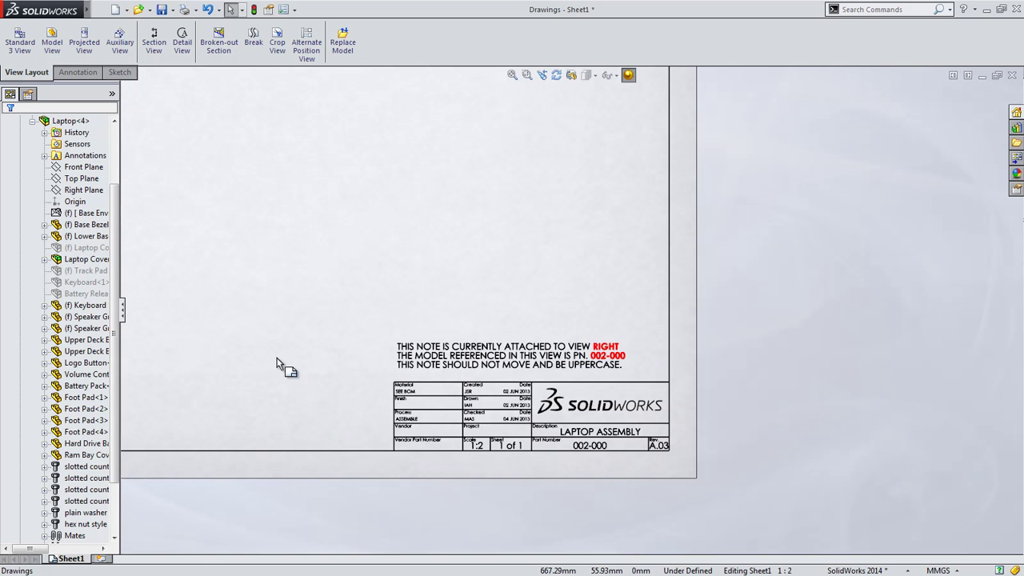
Step: Create Detail View B around the lower-right fan, placed right of the section view
scroll(320, 336, "up", 3)
mouse_move(331, 297)
middle_mouse_down()
mouse_move(651, 358)
mouse_move(863, 368)
middle_mouse_up()
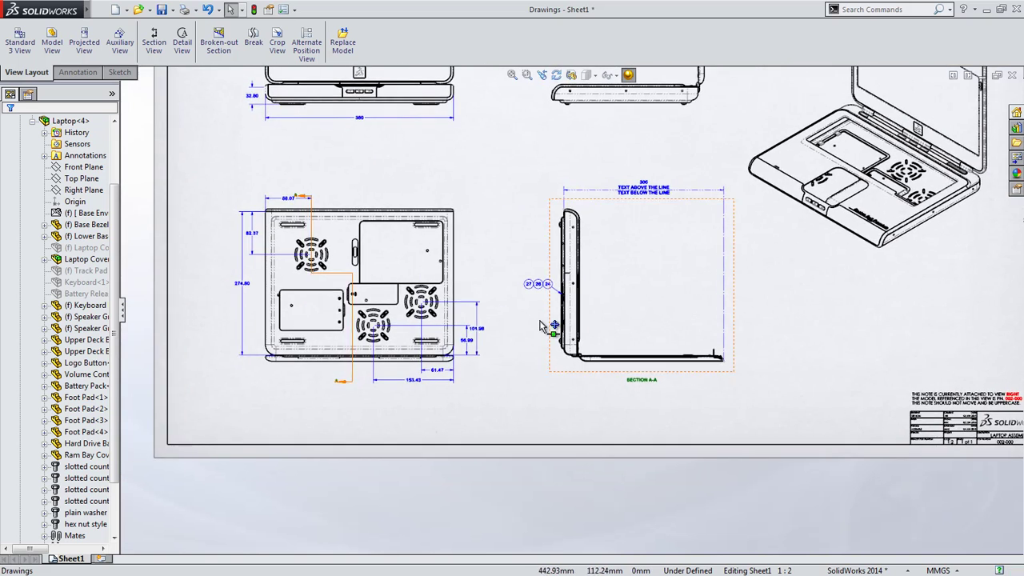
left_click(452, 276)
left_click(541, 270)
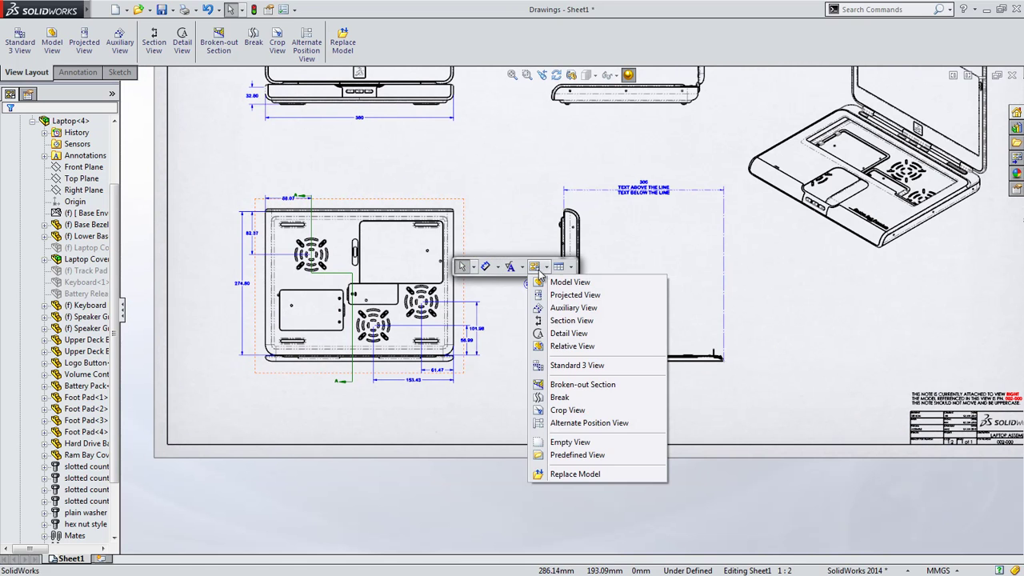
left_click(560, 334)
left_click(422, 302)
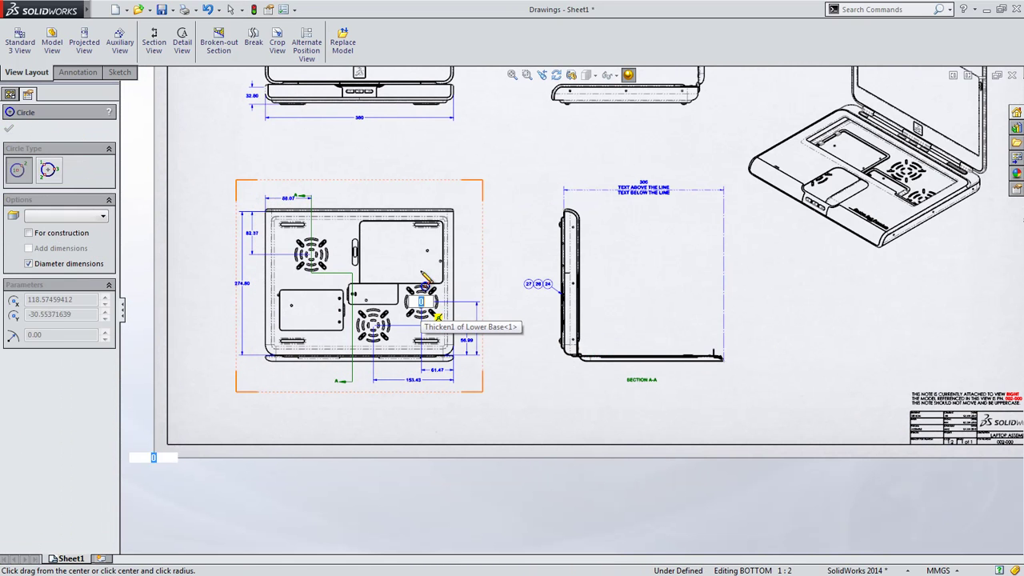
left_click(450, 289)
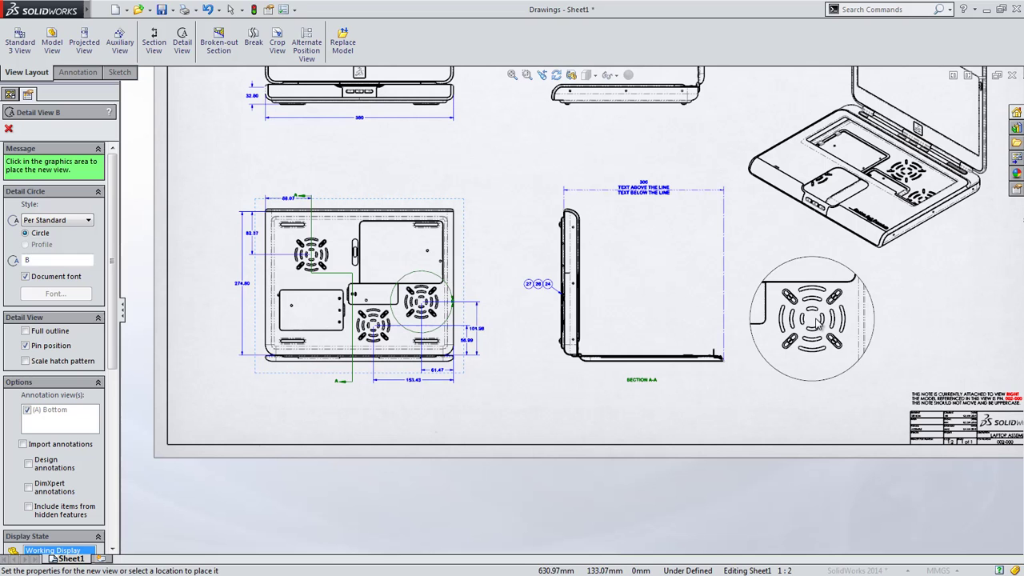
left_click(848, 324)
Step: Replace the 1 : 1 scale in the DETAIL B label with 2:3
scroll(860, 332, "down", 5)
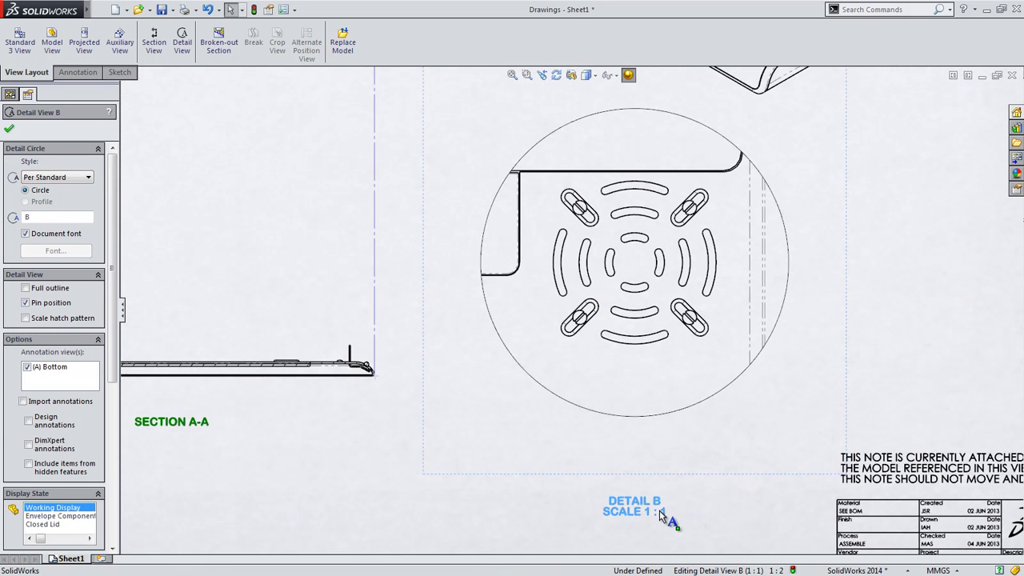
double_click(663, 516)
left_click(664, 525)
key("BackSpace")
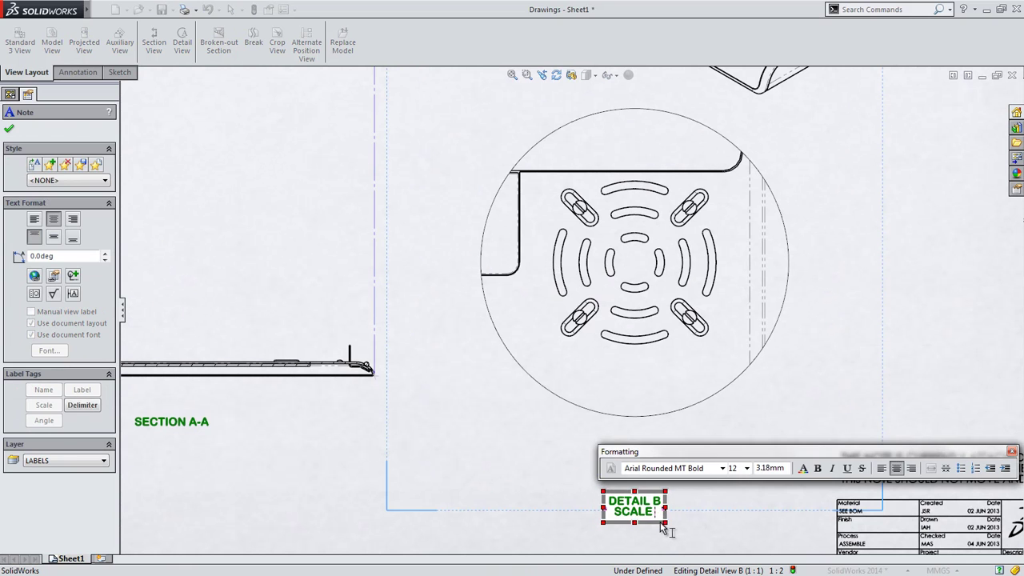
left_click(516, 519)
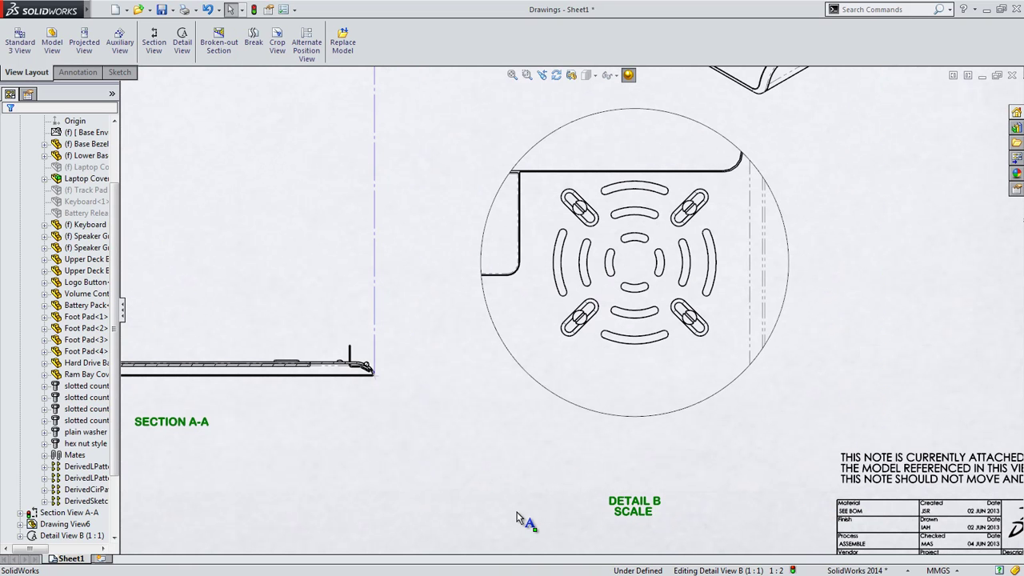
double_click(650, 512)
left_click(660, 518)
type("2:3")
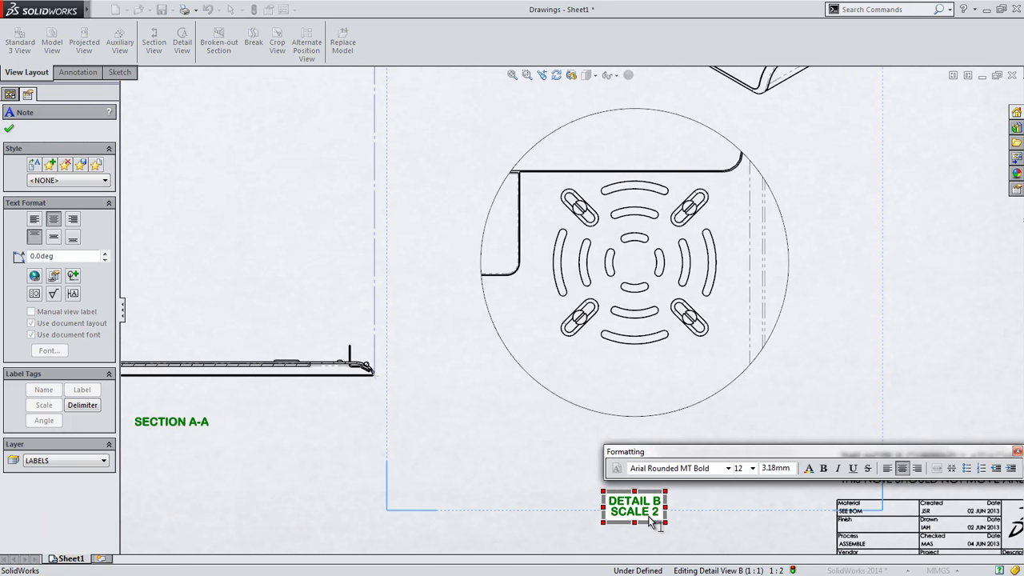
left_click(730, 543)
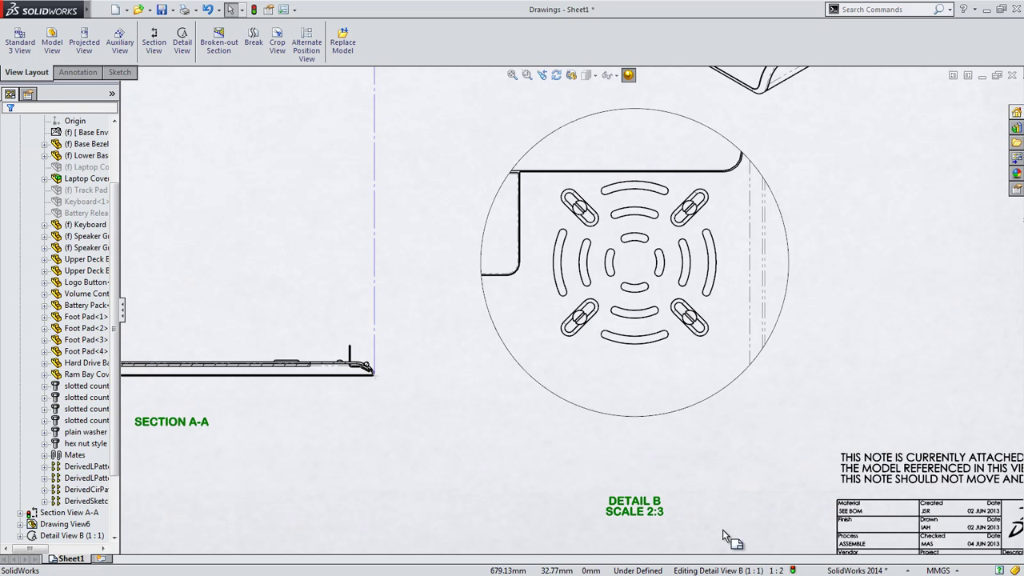
Step: Rebuild the label as DETAIL B over SCALE 2:3
left_click(654, 511)
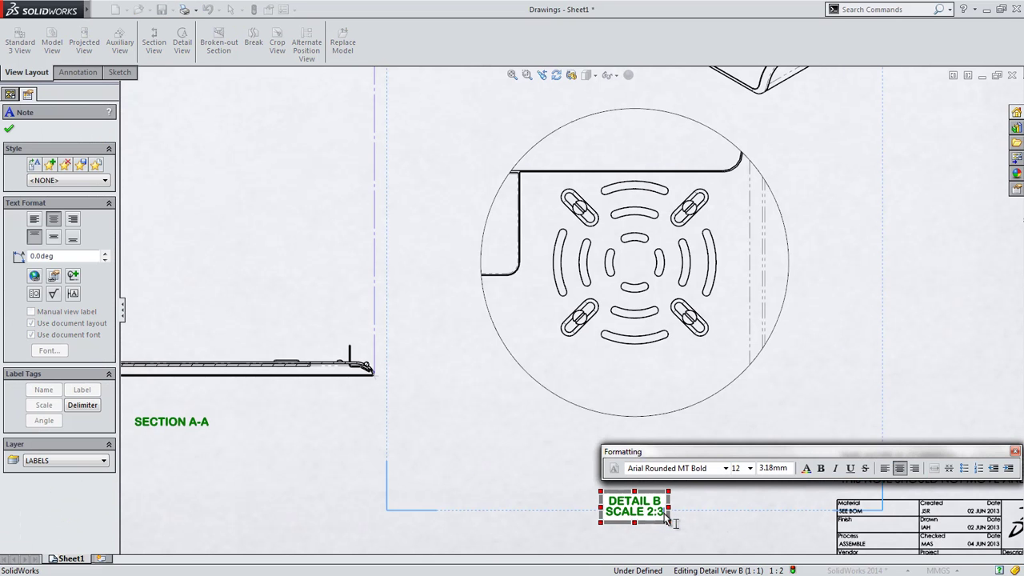
key("BackSpace")
key("BackSpace")
key("BackSpace")
key("BackSpace")
key("BackSpace")
key("BackSpace")
key("BackSpace")
key("BackSpace")
key("BackSpace")
key("BackSpace")
key("BackSpace")
key("BackSpace")
key("BackSpace")
key("BackSpace")
key("BackSpace")
key("BackSpace")
key("BackSpace")
key("BackSpace")
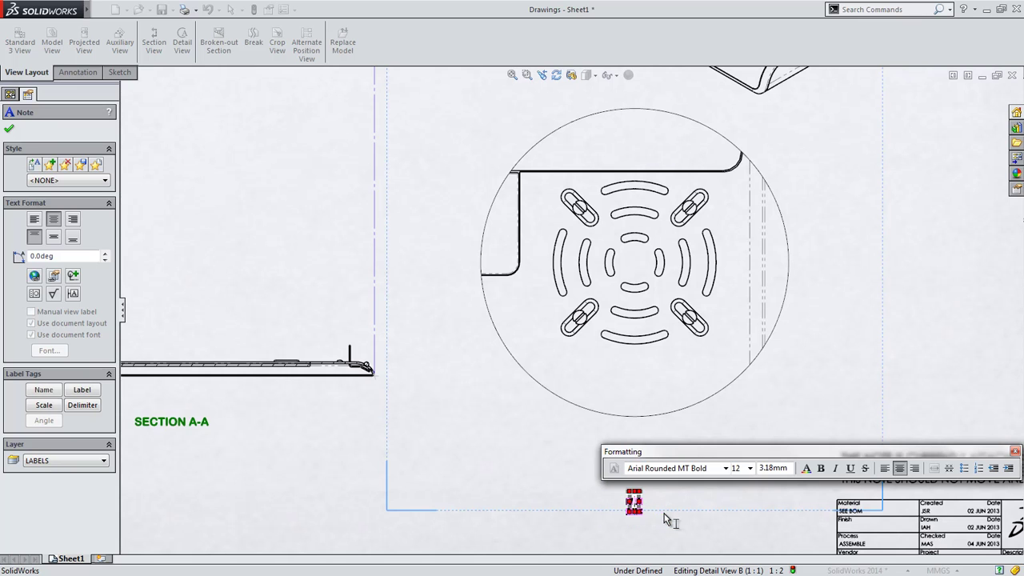
left_click(44, 390)
left_click(82, 390)
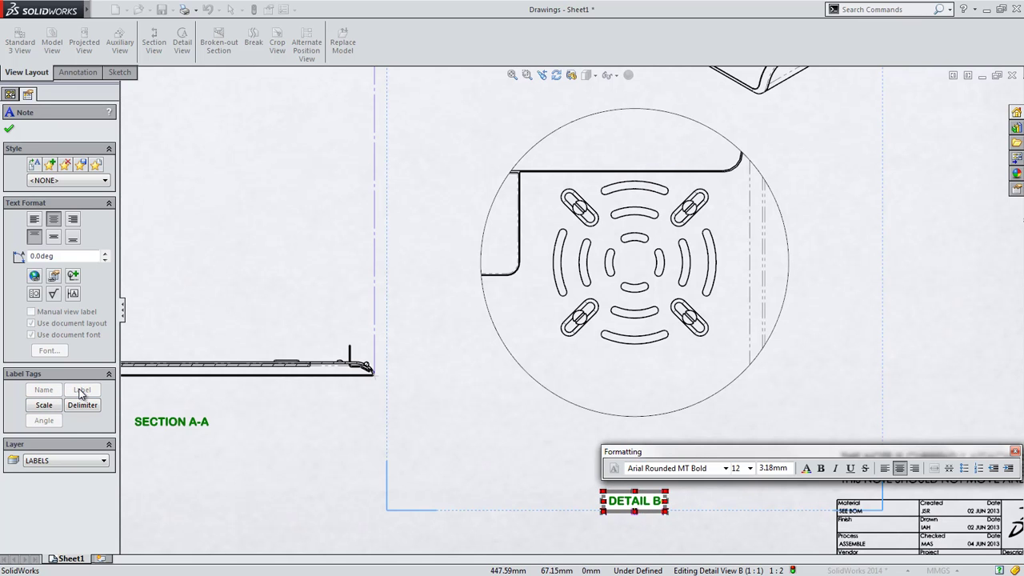
left_click(44, 405)
left_click(83, 405)
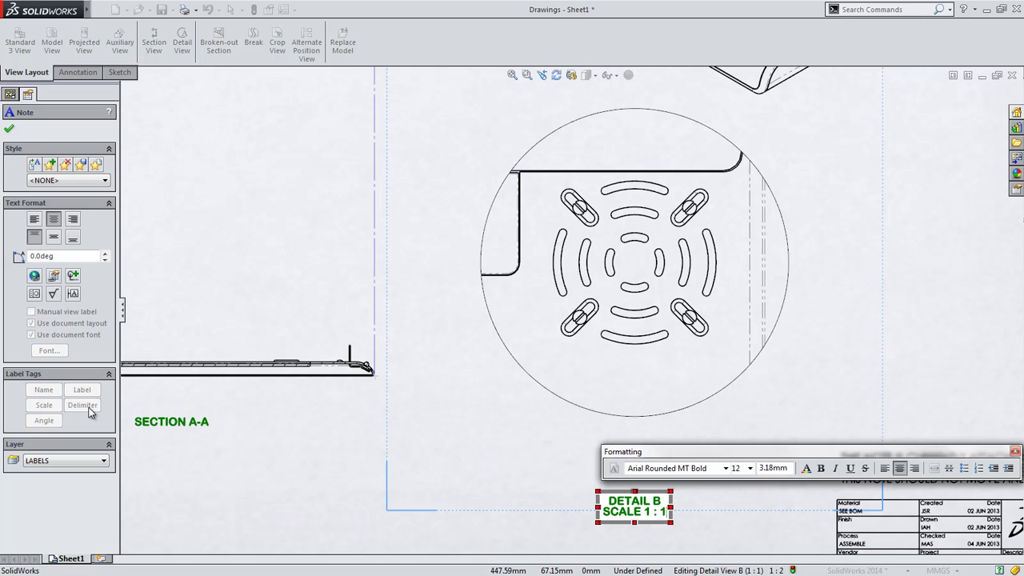
key("BackSpace")
type("2:3")
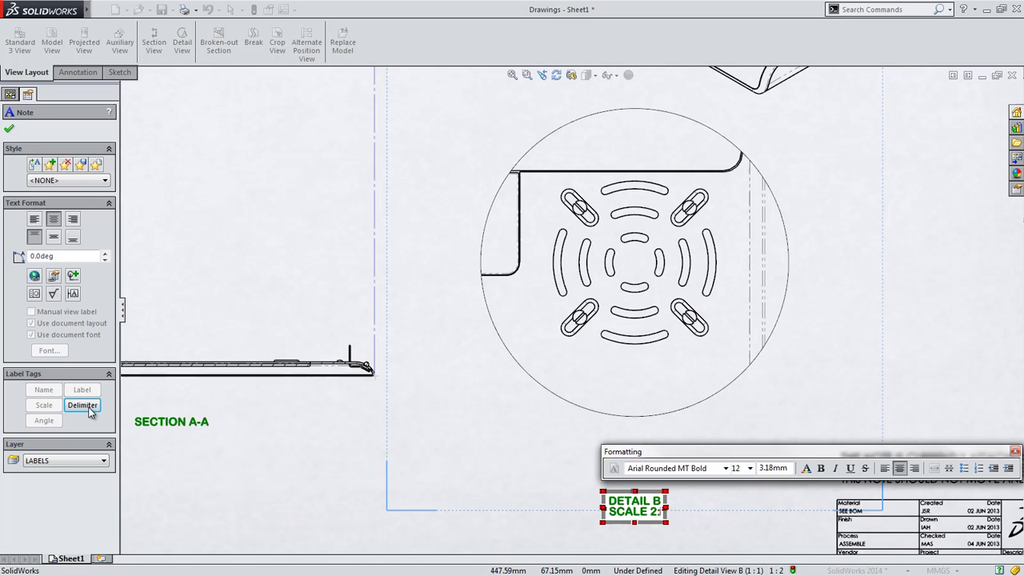
left_click(535, 530)
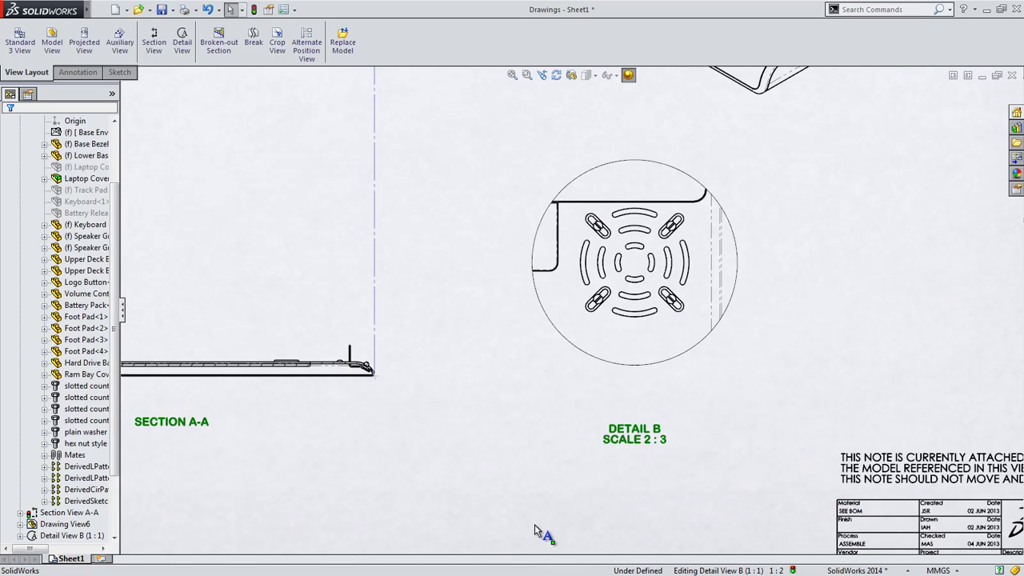
left_click(284, 9)
left_click(365, 76)
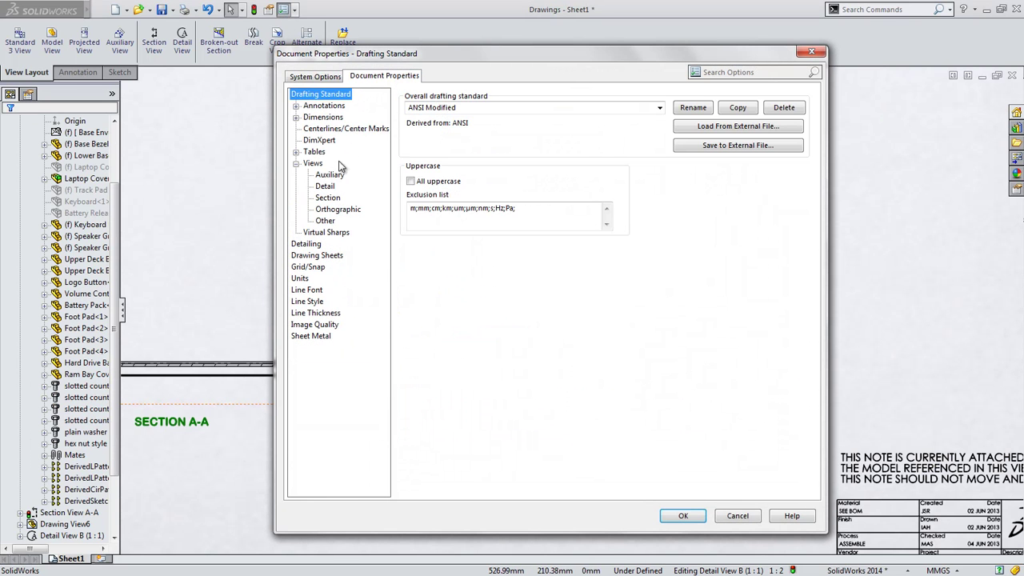
left_click(328, 197)
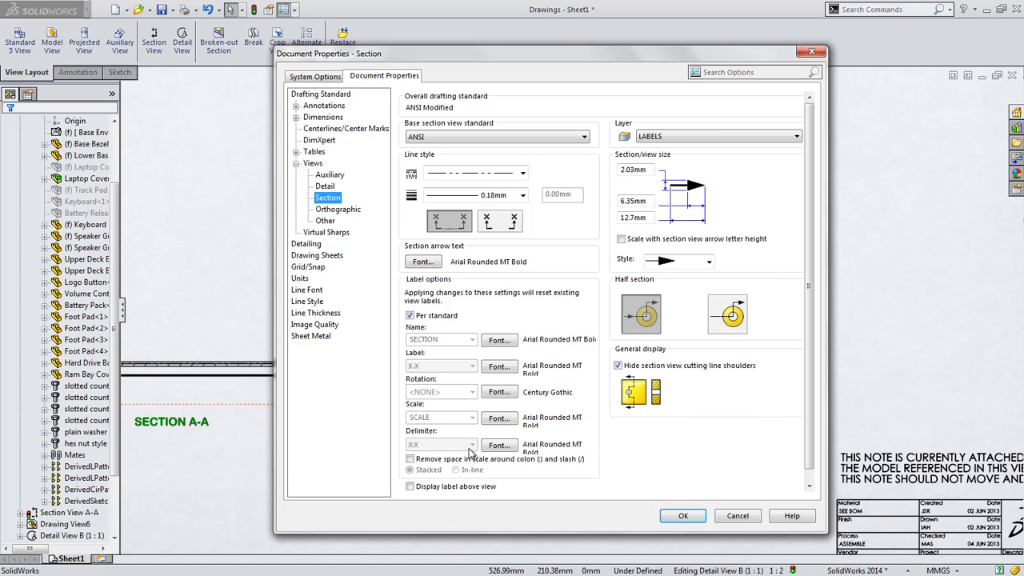
left_click(678, 516)
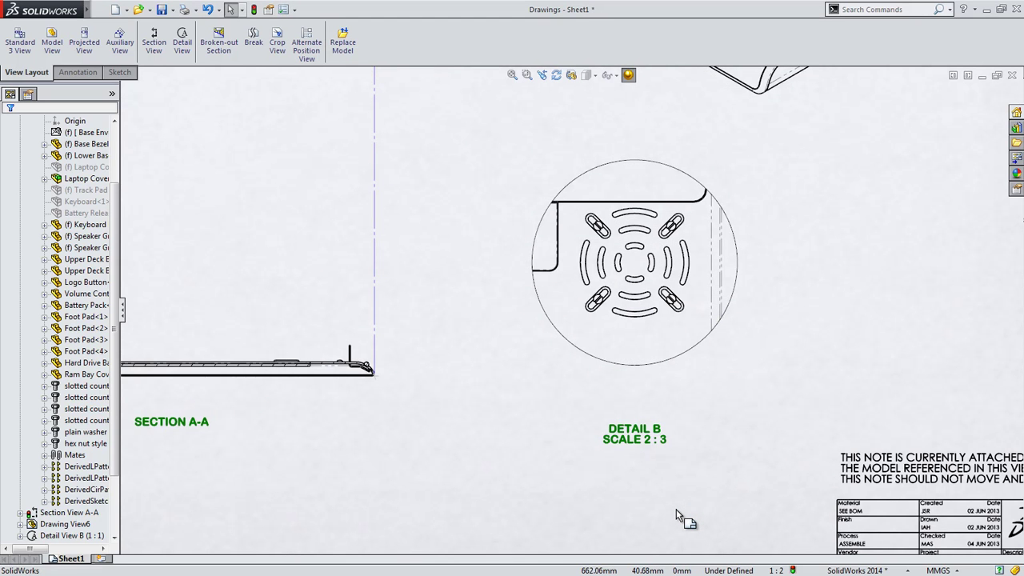
Step: Add a circular-lines centre mark across Detail B's slots and mark the lower-right slot's centre
scroll(846, 195, "down", 3)
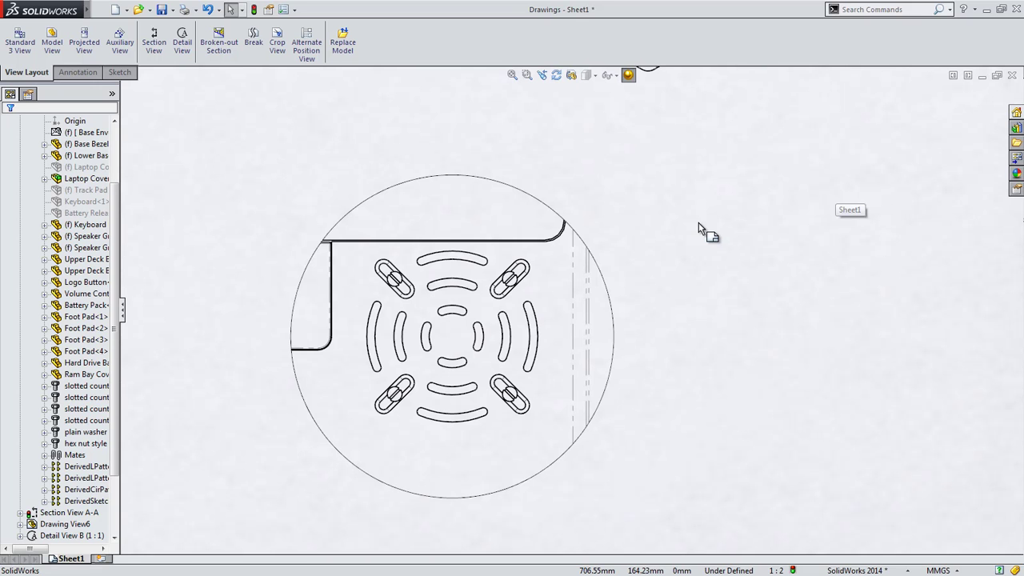
key("s")
left_click(767, 232)
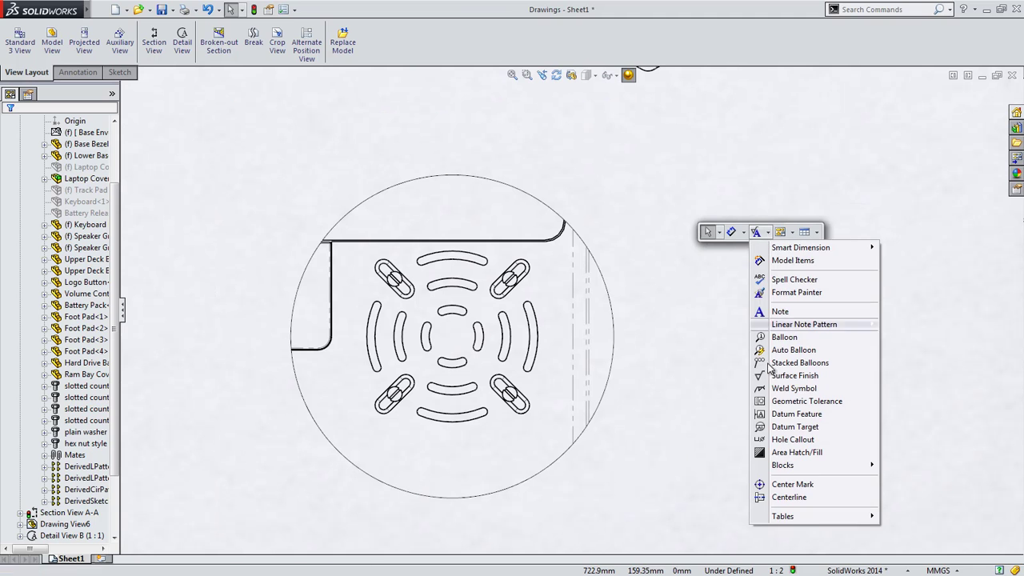
left_click(790, 485)
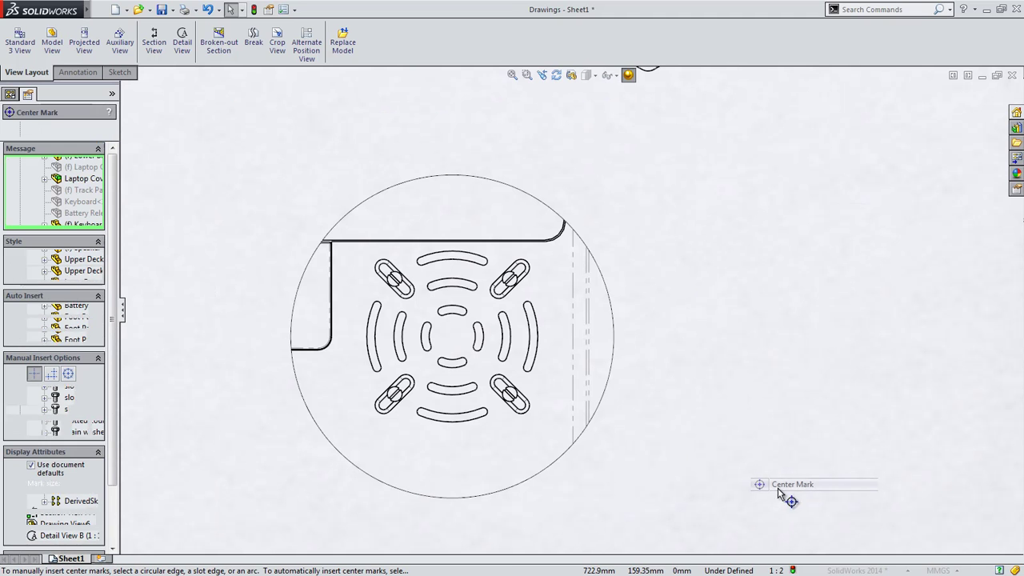
left_click(537, 350)
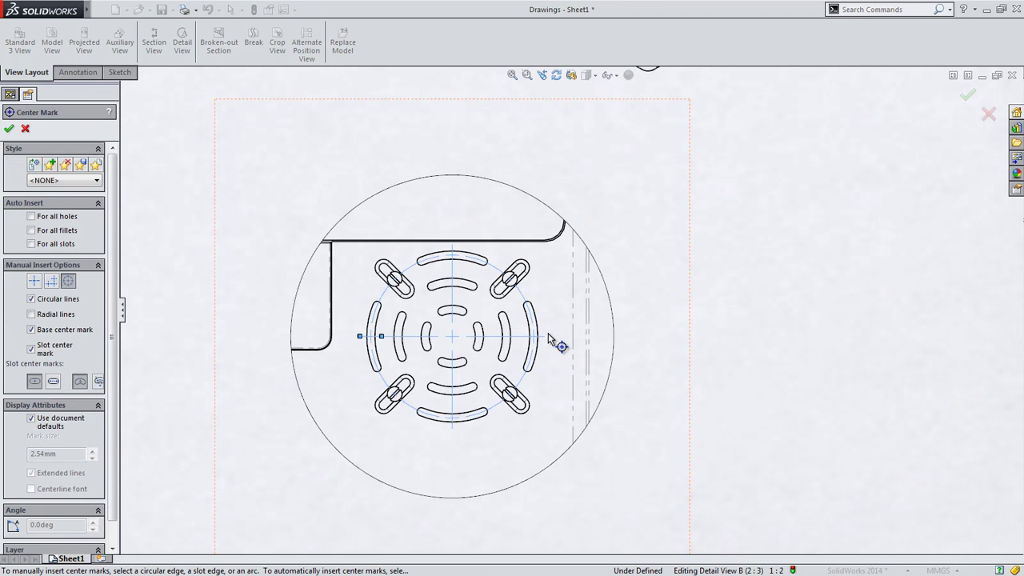
left_click(532, 412)
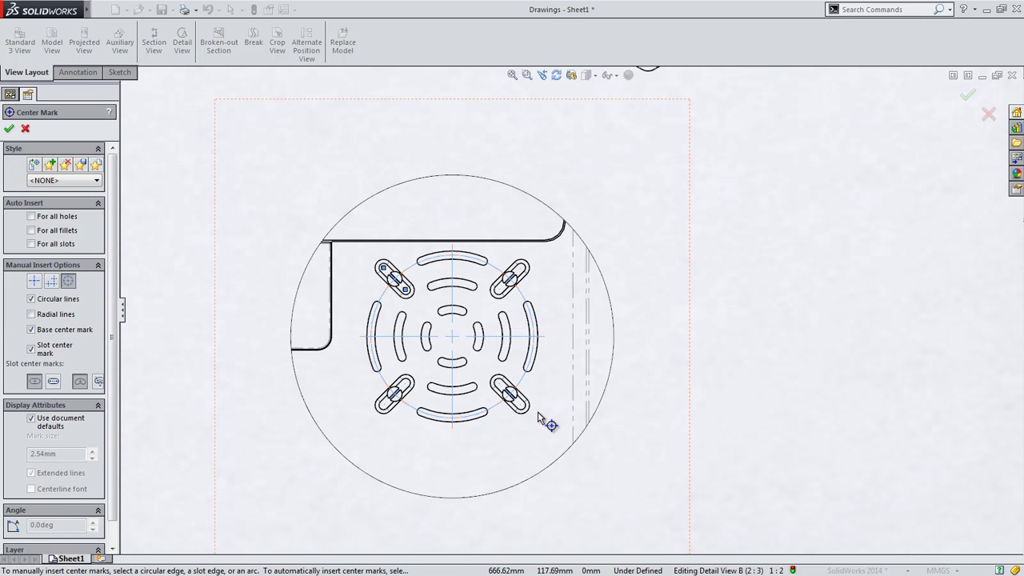
left_click(639, 217)
key("Escape")
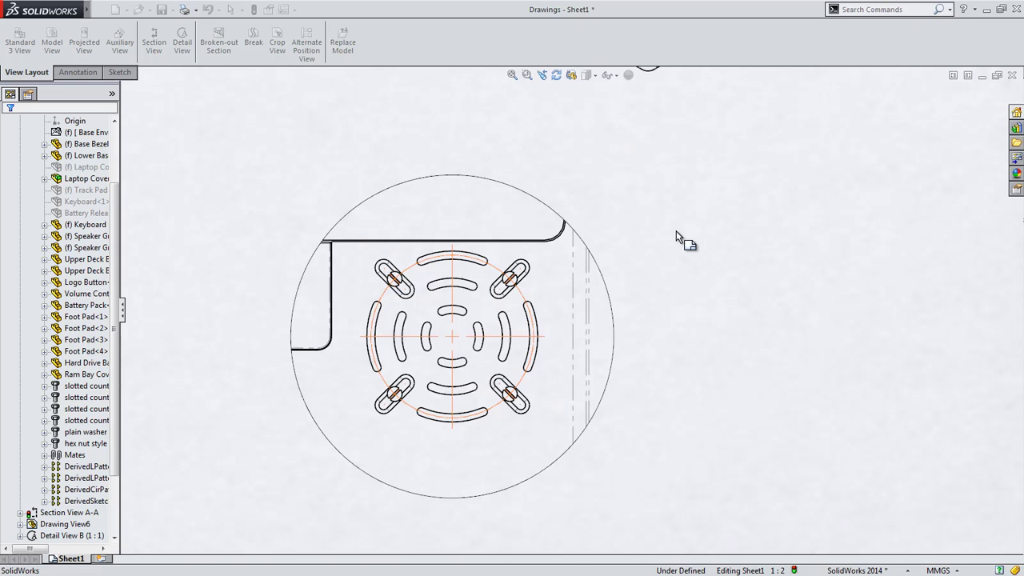
Step: Attach the '4X 3.40 X 15 THRU ALL, 6.30 X 90°' hole callout to the upper-right slot, outside the circle
right_click(676, 231)
left_click(746, 240)
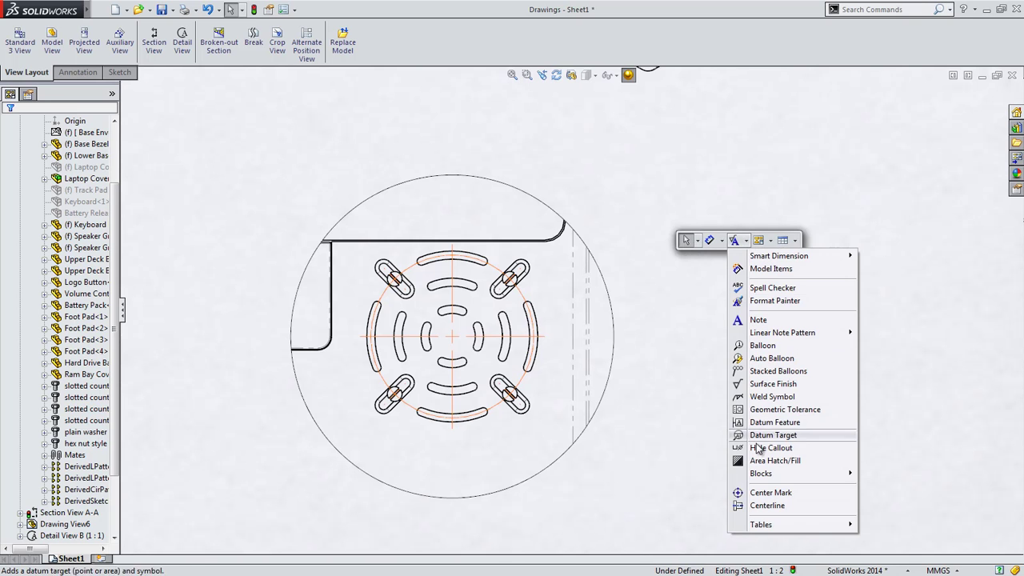
left_click(771, 447)
left_click(528, 270)
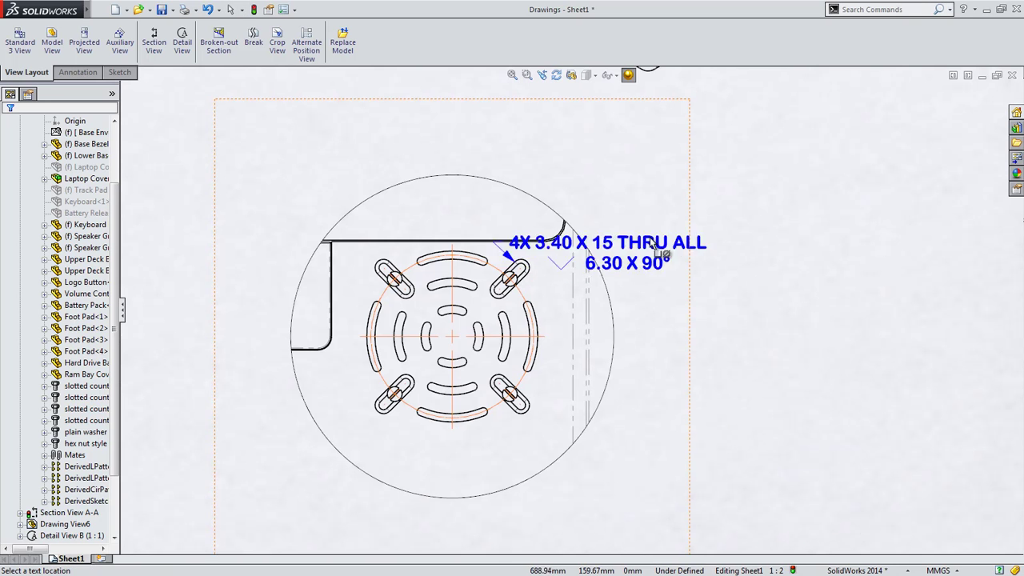
left_click(765, 213)
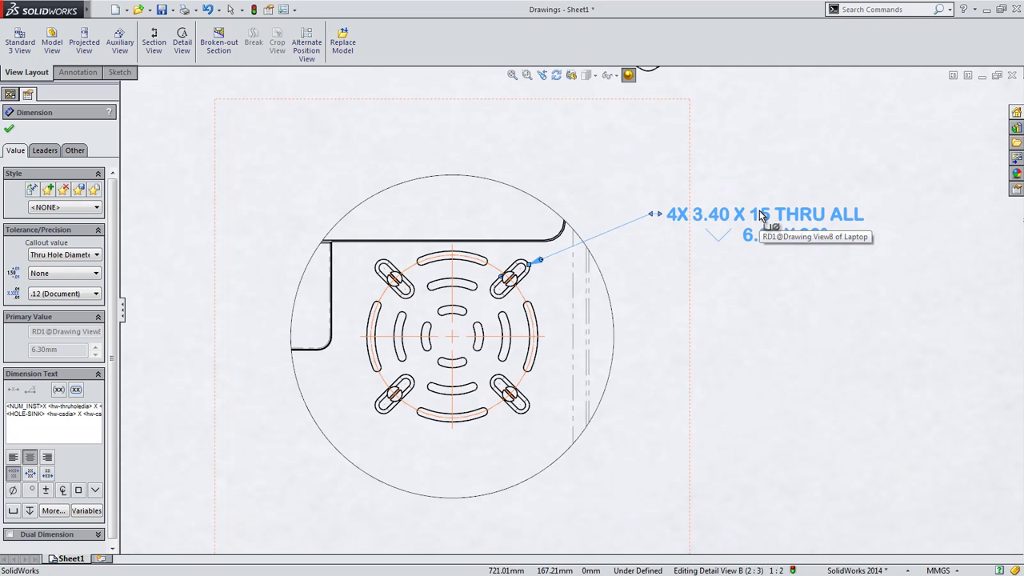
Step: Add a 35 dimension from the top edge to the centreline and a 45.0° angle to the lower-right slot
left_click(564, 141)
left_click(596, 152)
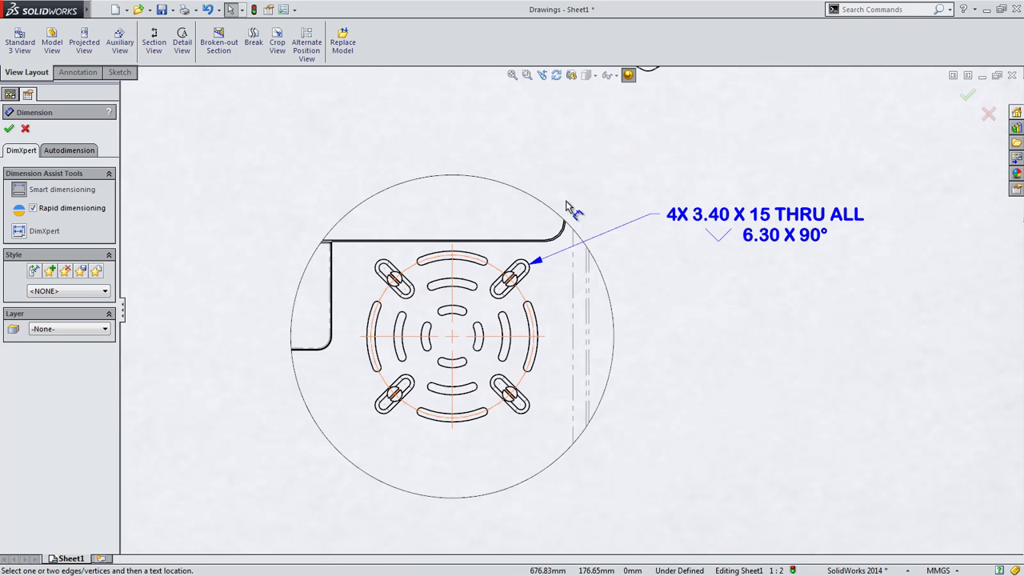
left_click(519, 242)
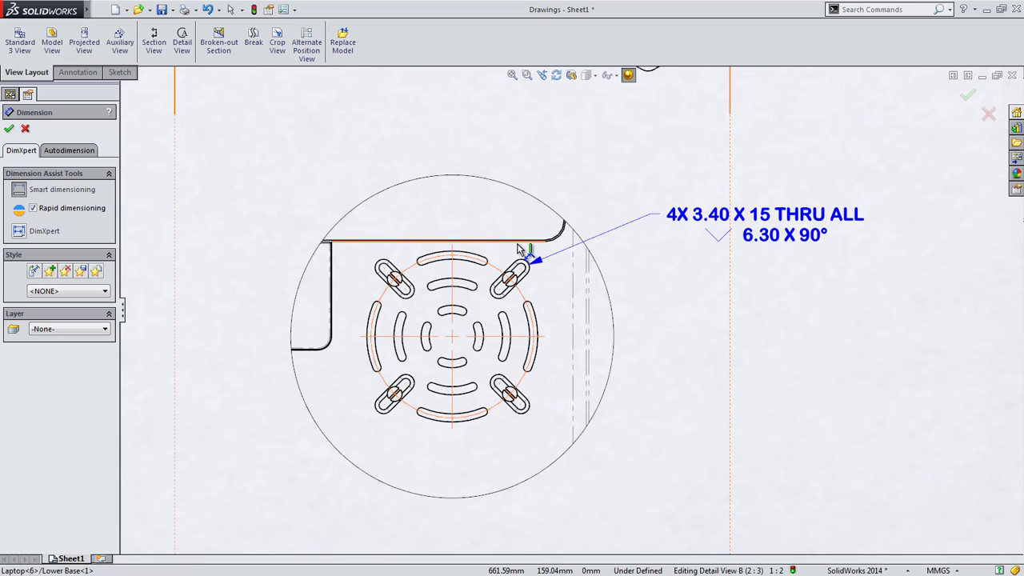
left_click(544, 336)
left_click(649, 297)
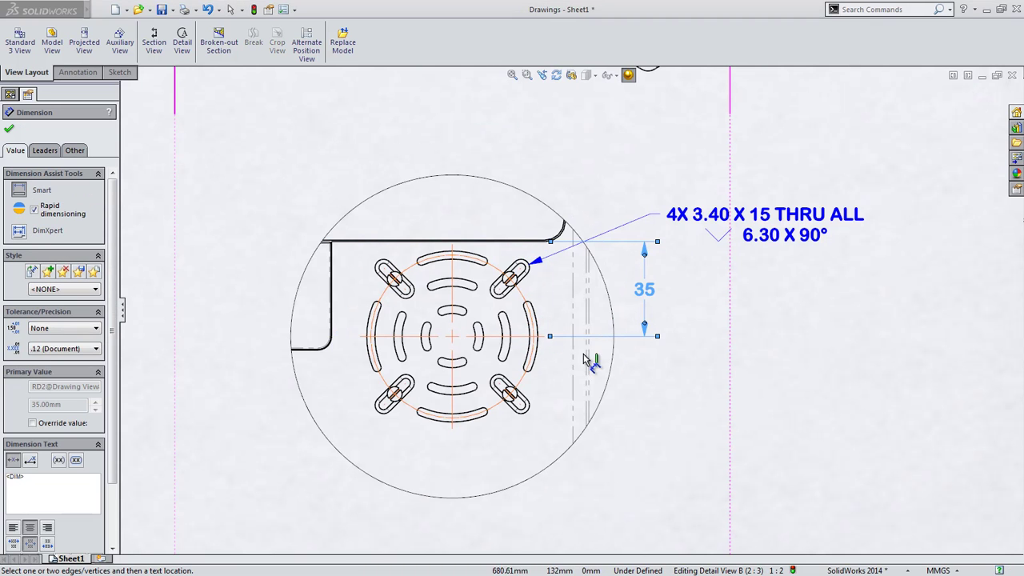
left_click(549, 337)
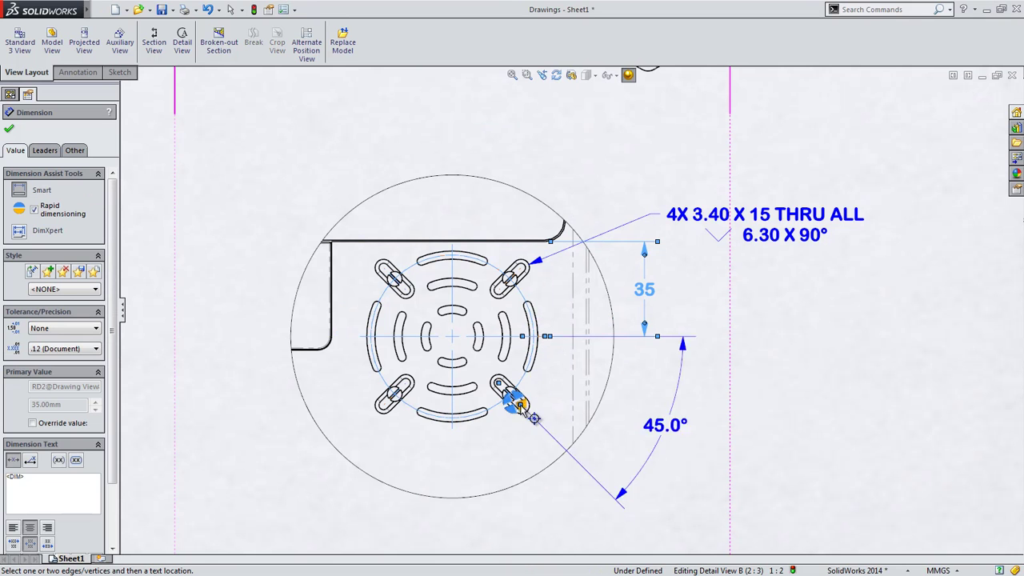
left_click(520, 406)
left_click(629, 411)
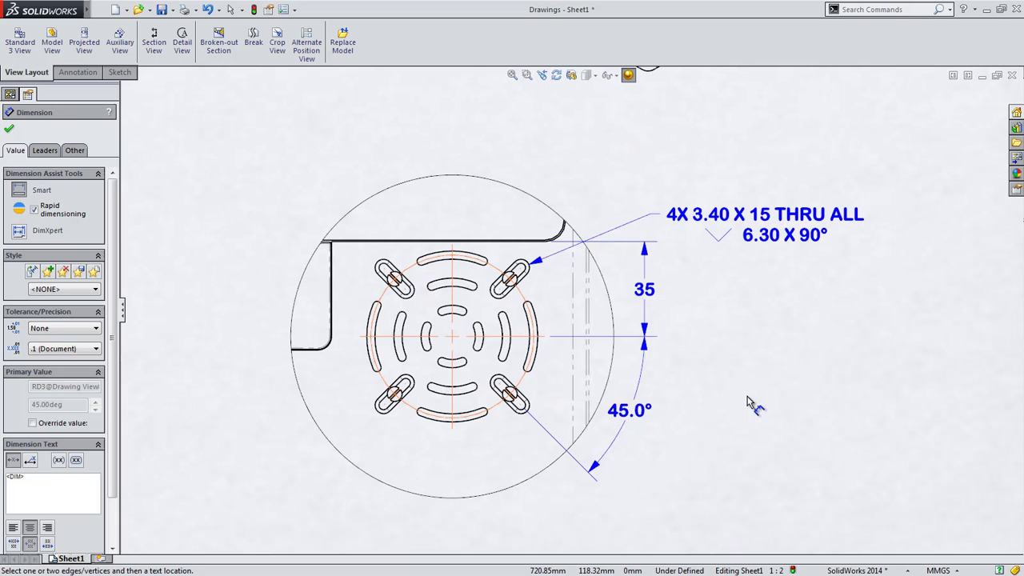
key("Escape")
Step: Add angular running dimensions from the top slot (0°) around the upper-right, right, lower and left slots
left_click(706, 301)
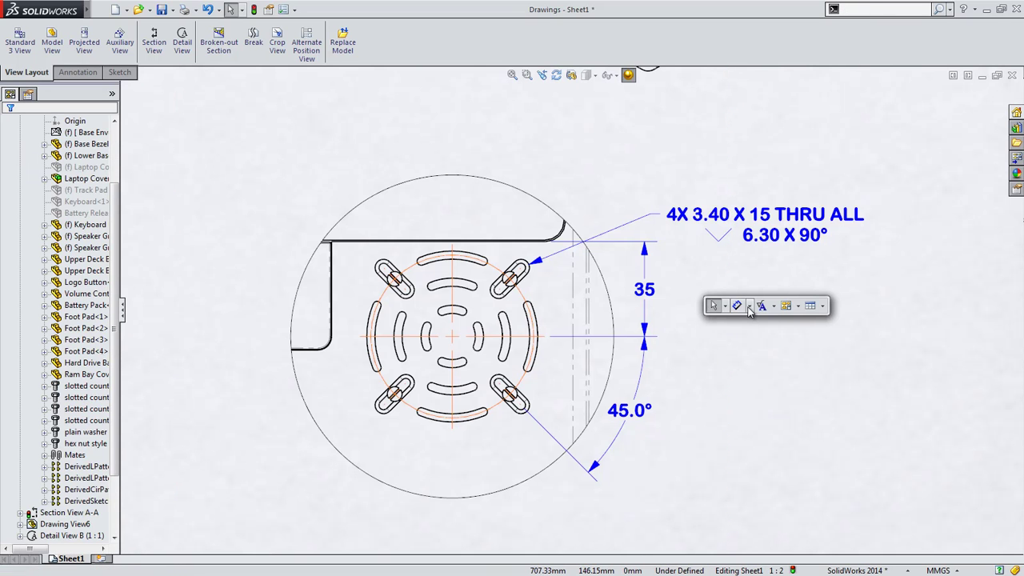
left_click(749, 310)
left_click(754, 413)
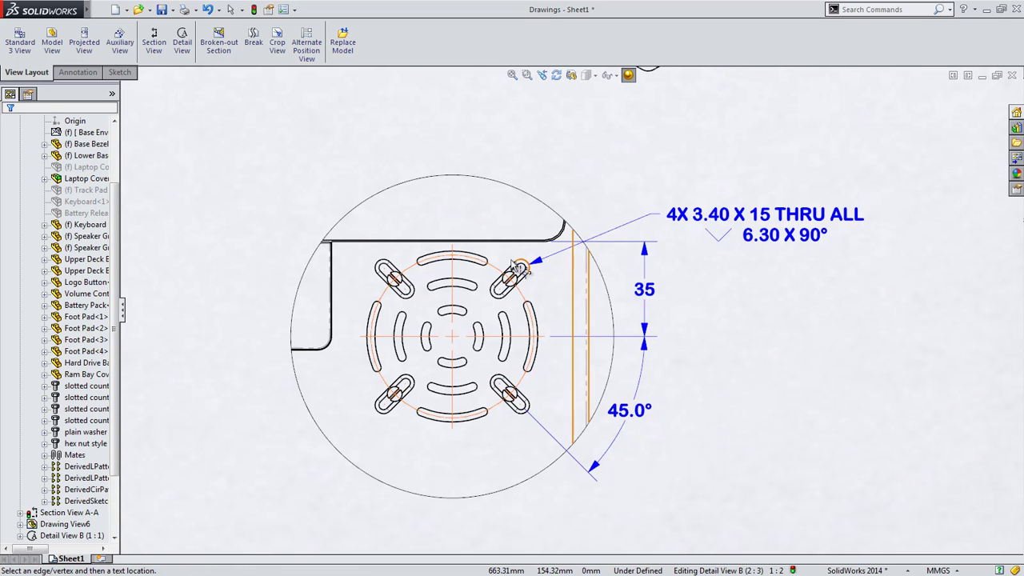
left_click(470, 258)
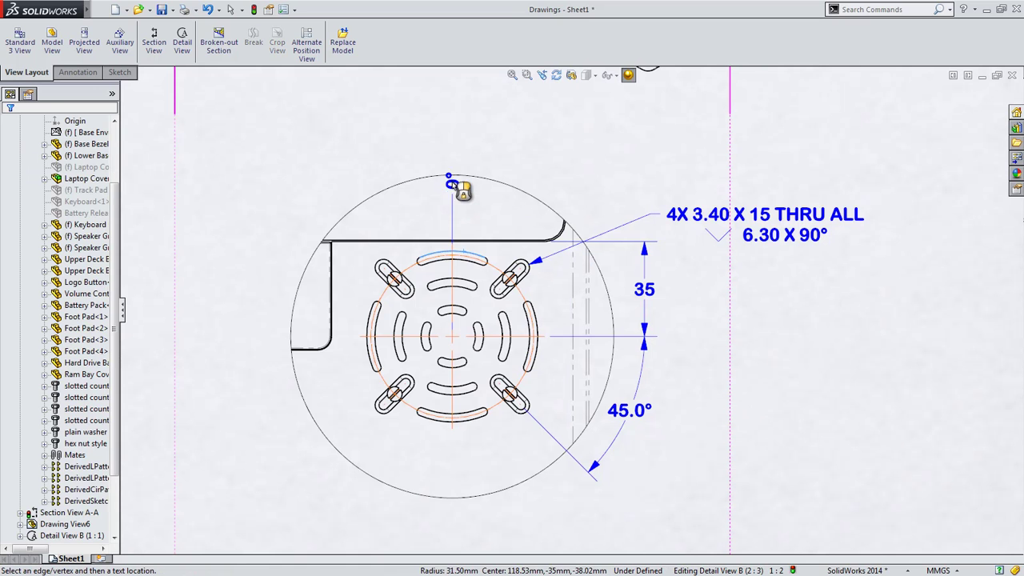
left_click(454, 118)
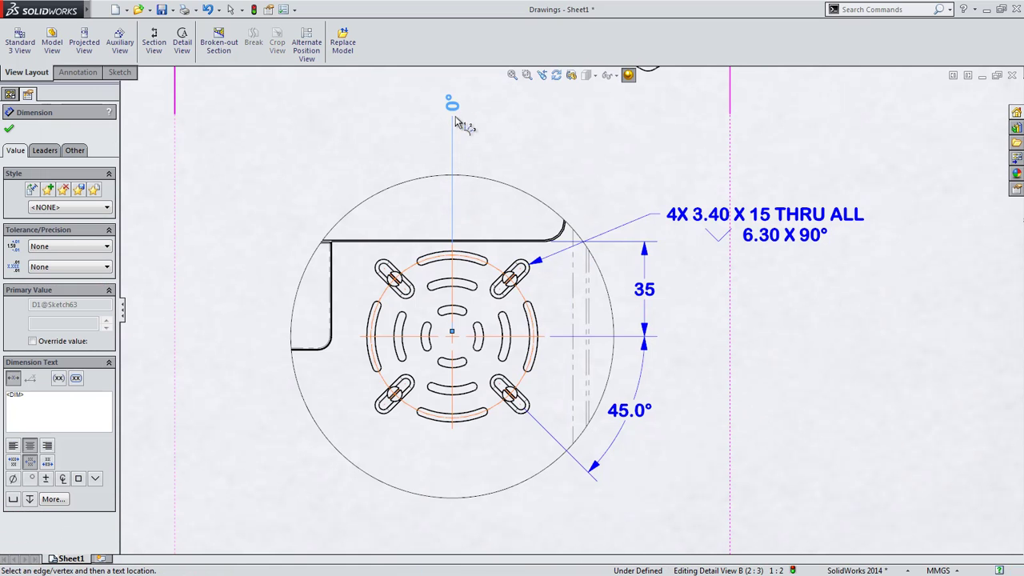
left_click(520, 264)
left_click(536, 352)
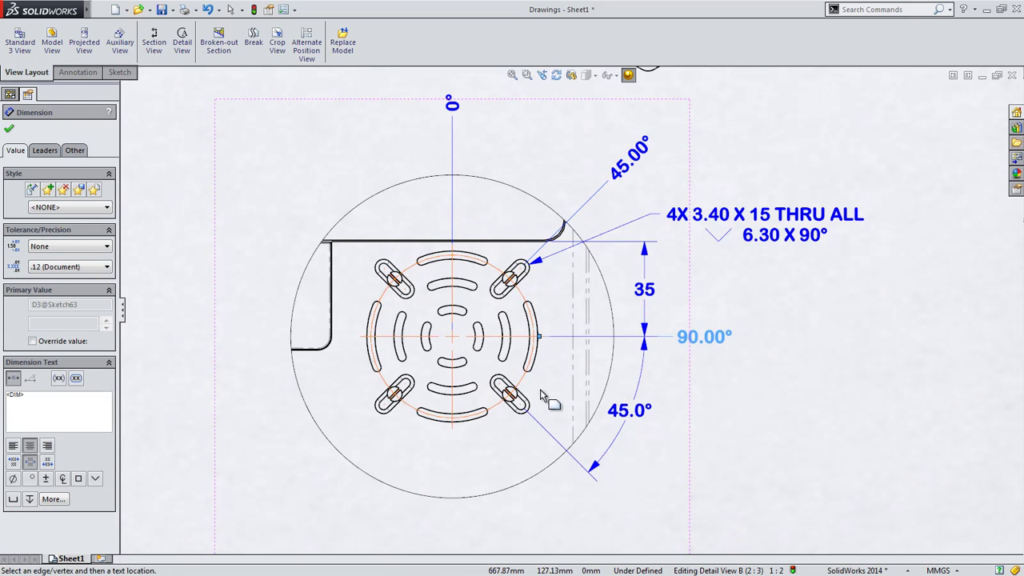
left_click(533, 411)
key("Escape")
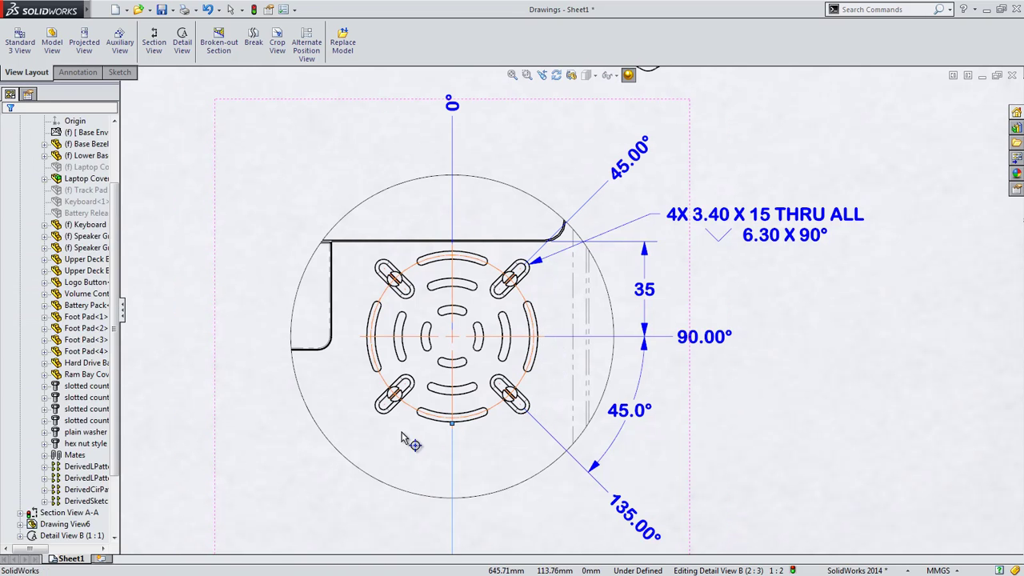
left_click(387, 405)
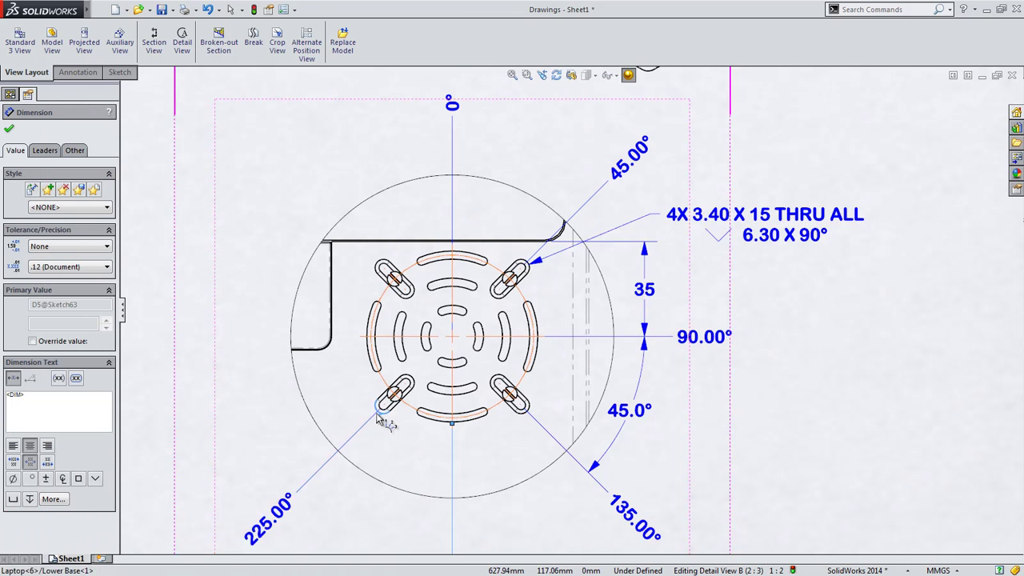
left_click(366, 343)
key("Escape")
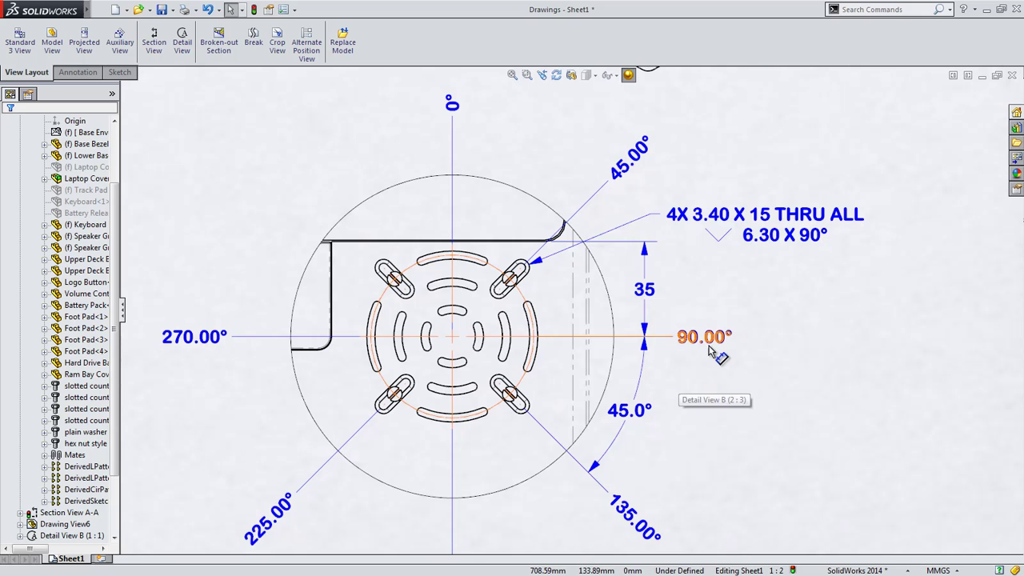
Step: Spread the angle labels, move the DETAIL B label clear, and add 315.00° for the top-left slot
mouse_move(709, 346)
left_mouse_down()
mouse_move(744, 342)
mouse_move(689, 350)
left_mouse_up()
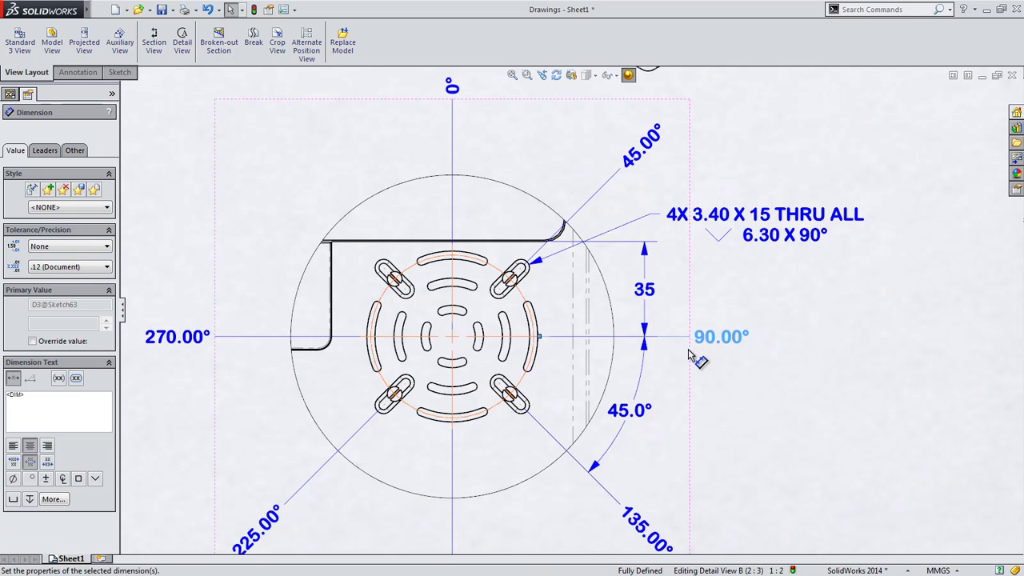
scroll(689, 354, "up", 3)
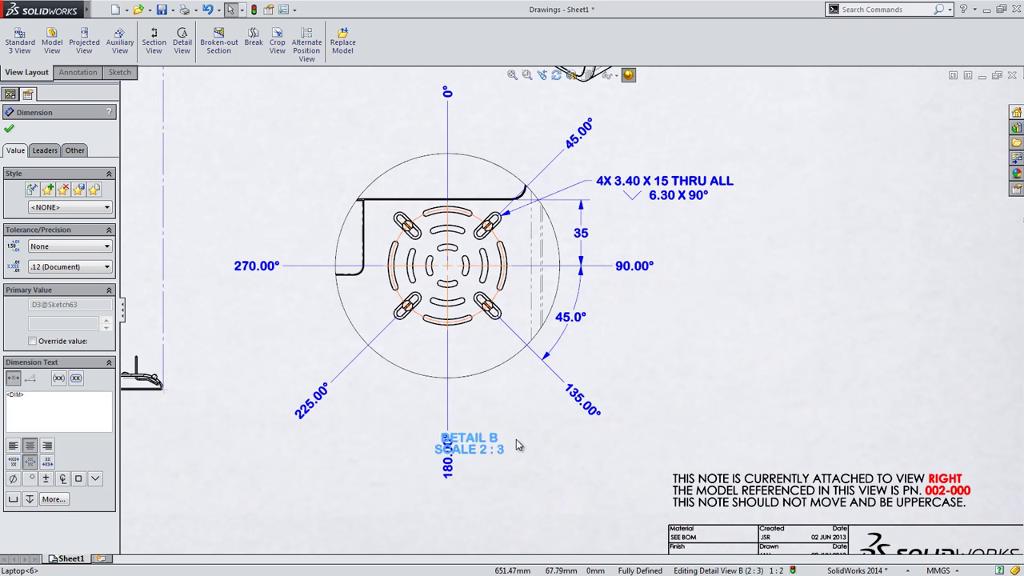
left_click_drag(517, 440, 576, 428)
right_click(266, 270)
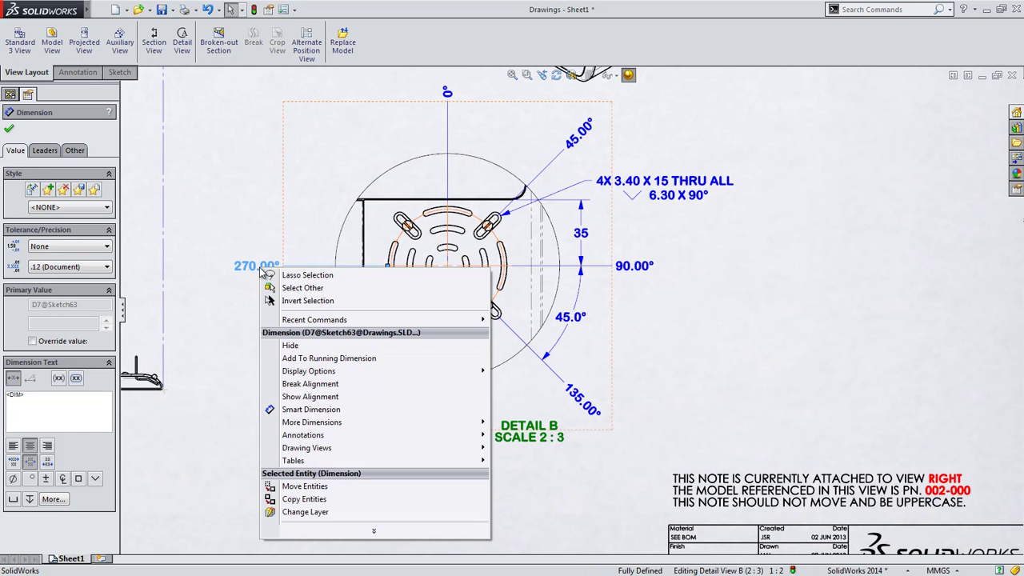
left_click(324, 359)
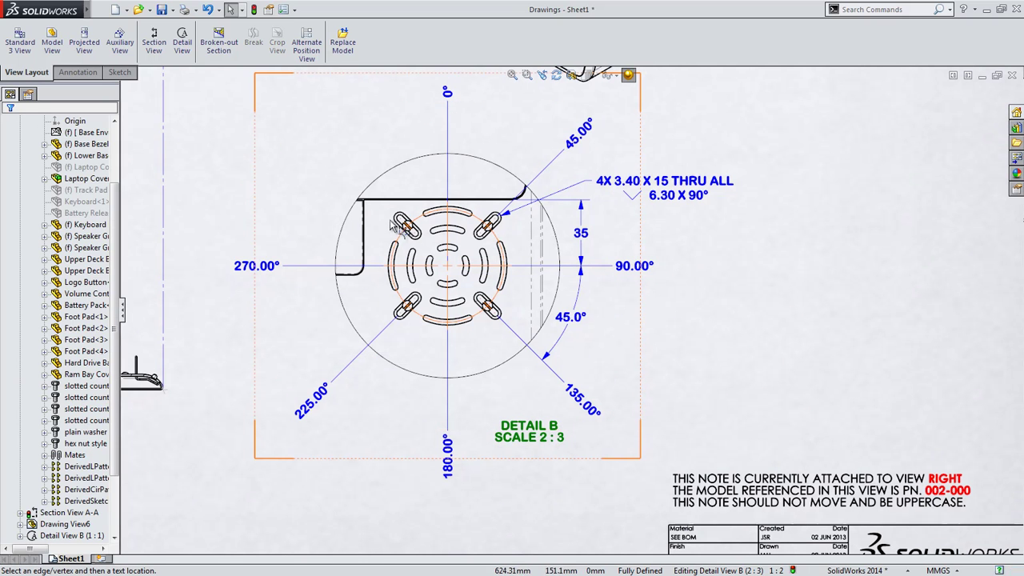
left_click(397, 225)
left_click(264, 227)
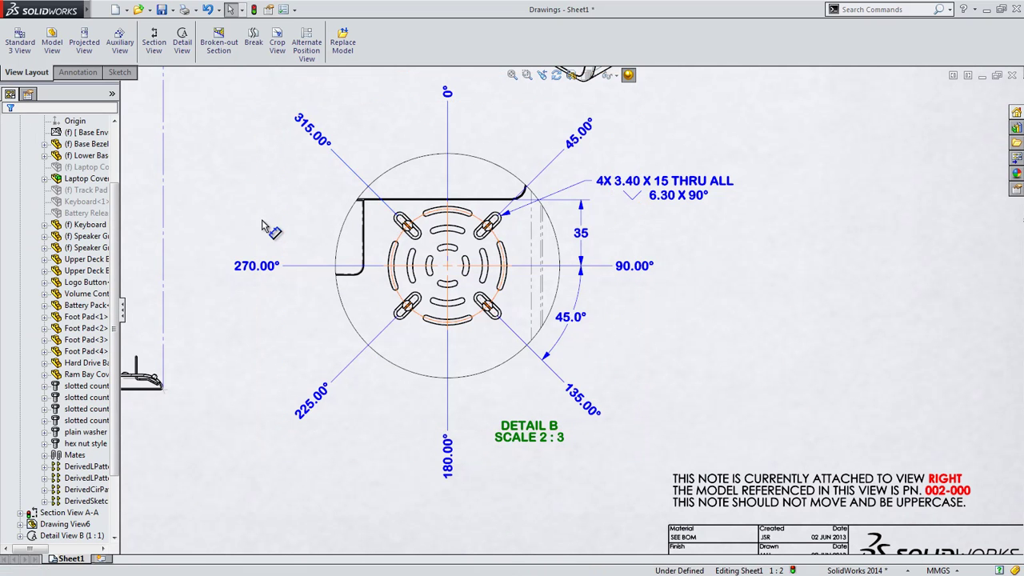
Step: Make the running angles run bidirectionally, reading 45°, 90° and 135° on each side
left_click(447, 94)
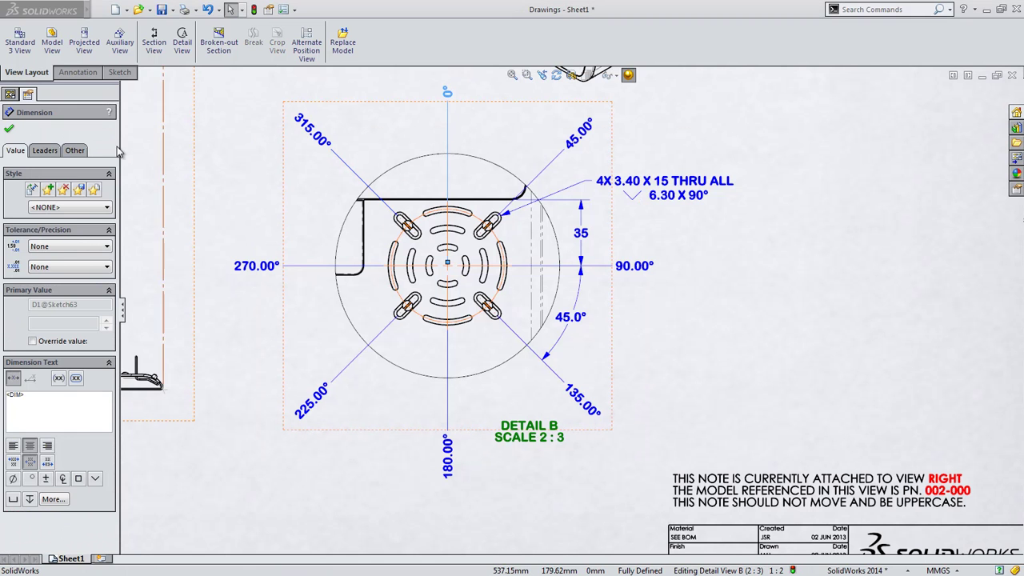
left_click(45, 151)
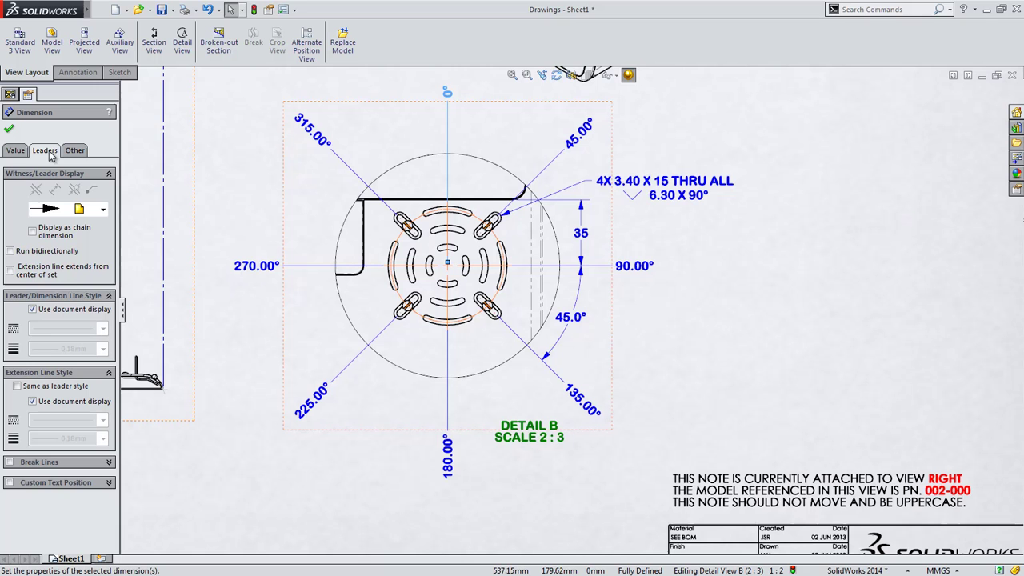
left_click(33, 231)
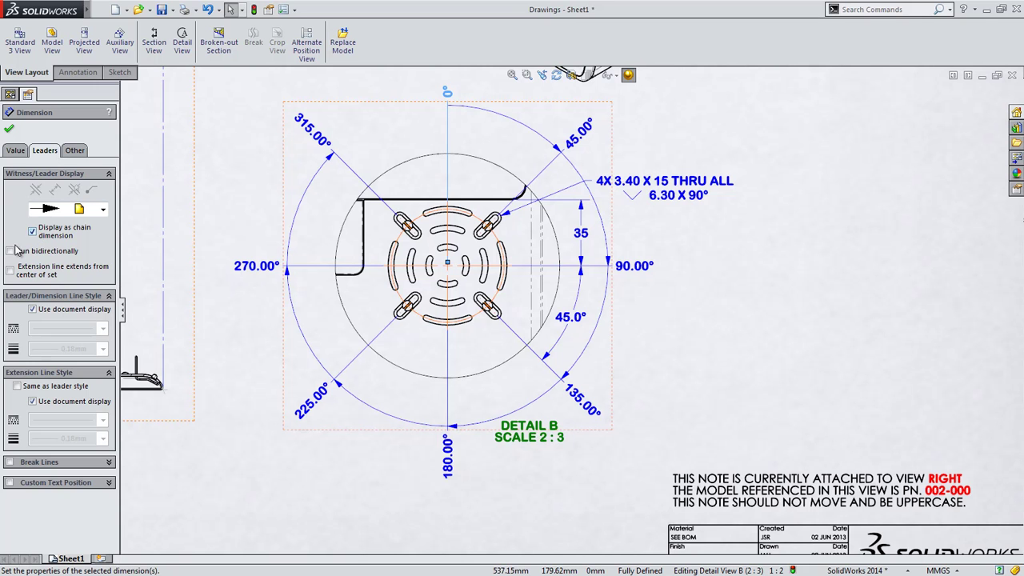
left_click(11, 251)
left_click(10, 271)
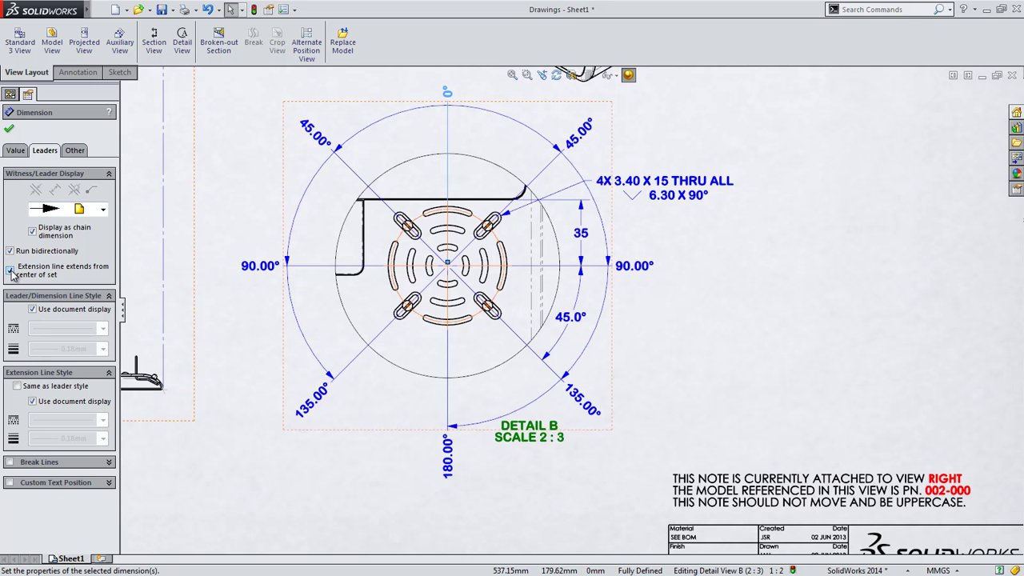
left_click(11, 271)
left_click(33, 231)
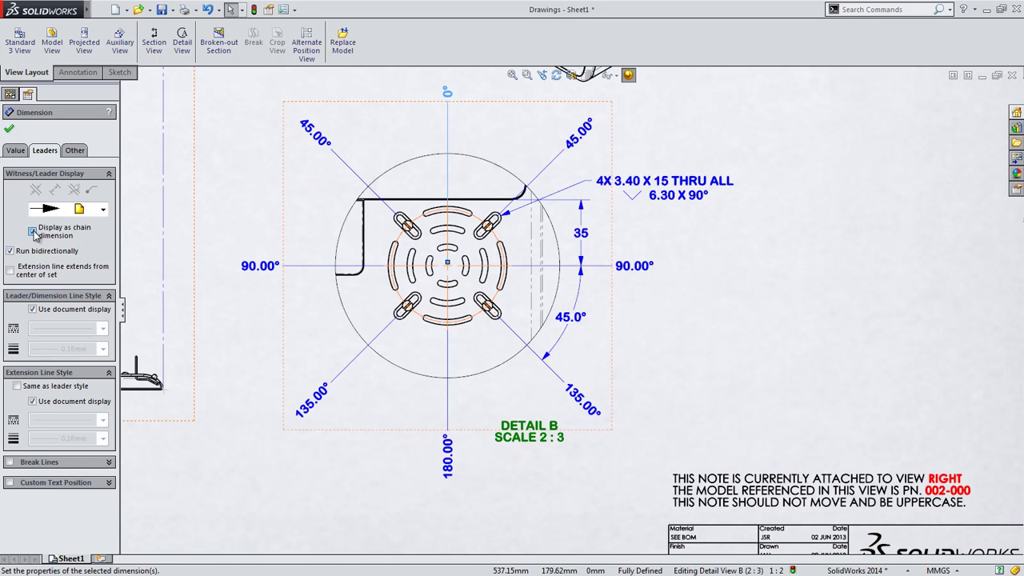
left_click(9, 131)
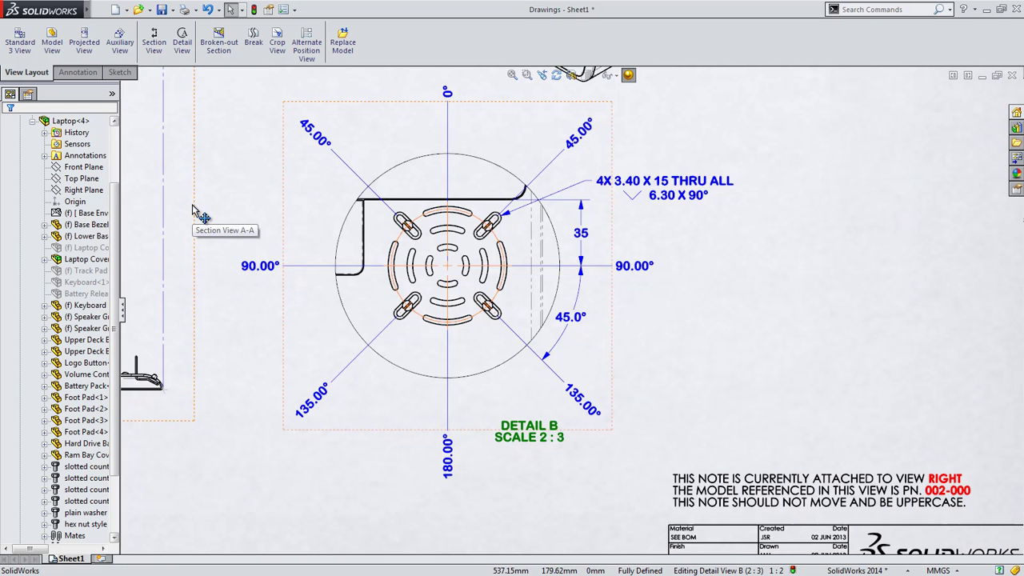
Step: Attach datum feature symbol A to the vertical centreline at the top of Detail B
key("s")
left_click(285, 204)
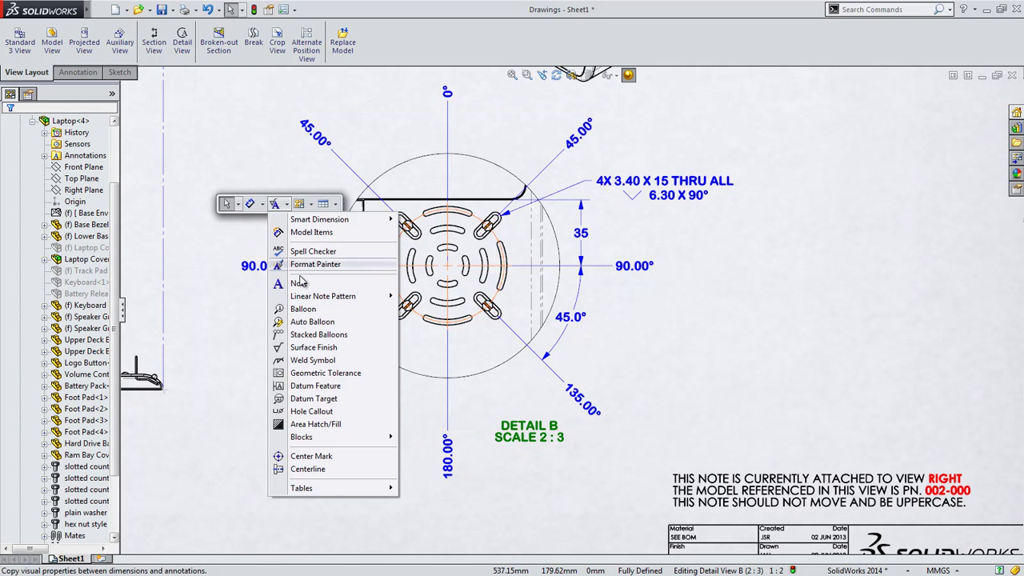
left_click(296, 386)
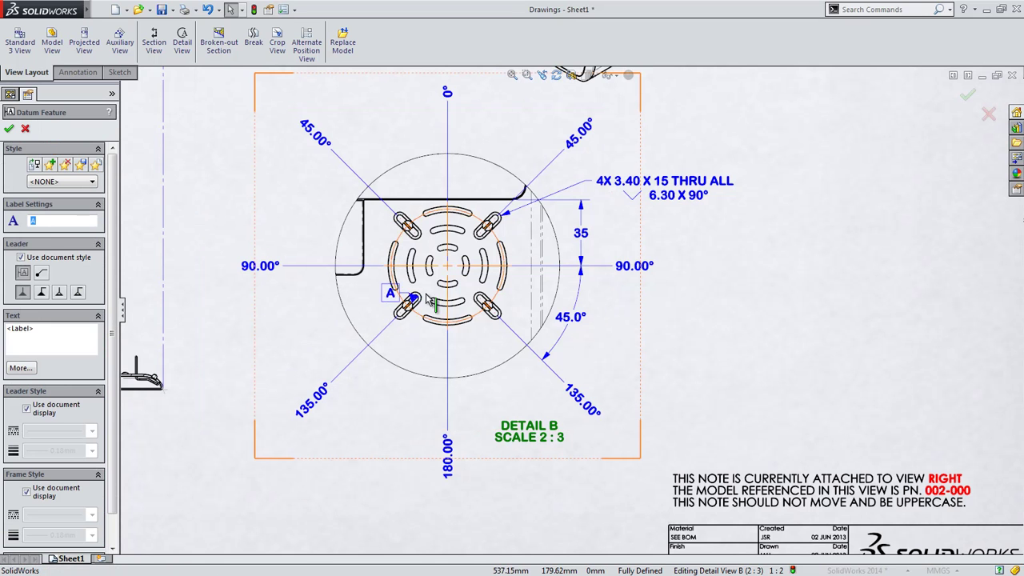
left_click(445, 127)
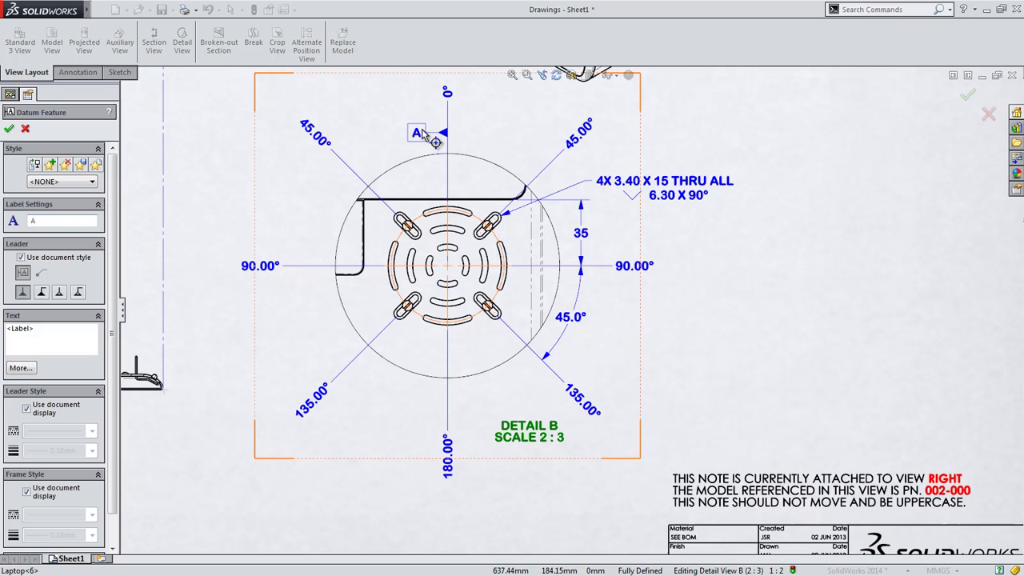
key("Escape")
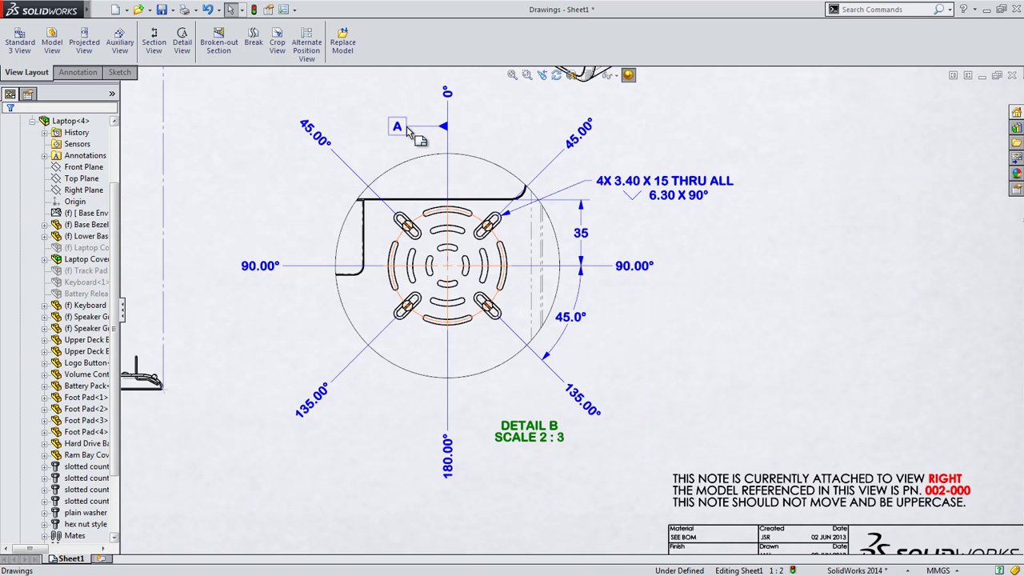
mouse_move(409, 136)
middle_mouse_down("ctrl")
mouse_move(277, 407)
mouse_move(312, 392)
middle_mouse_up("ctrl")
Step: Add a leader note reading 'SLOT TO BE' pointing to the bottom slot
left_click(313, 393)
left_click(366, 395)
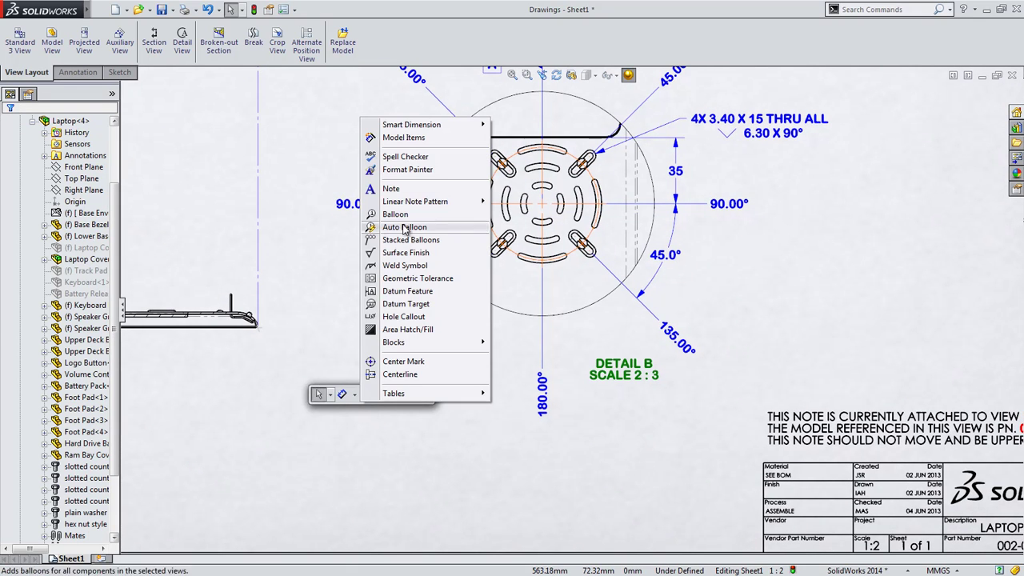
left_click(377, 193)
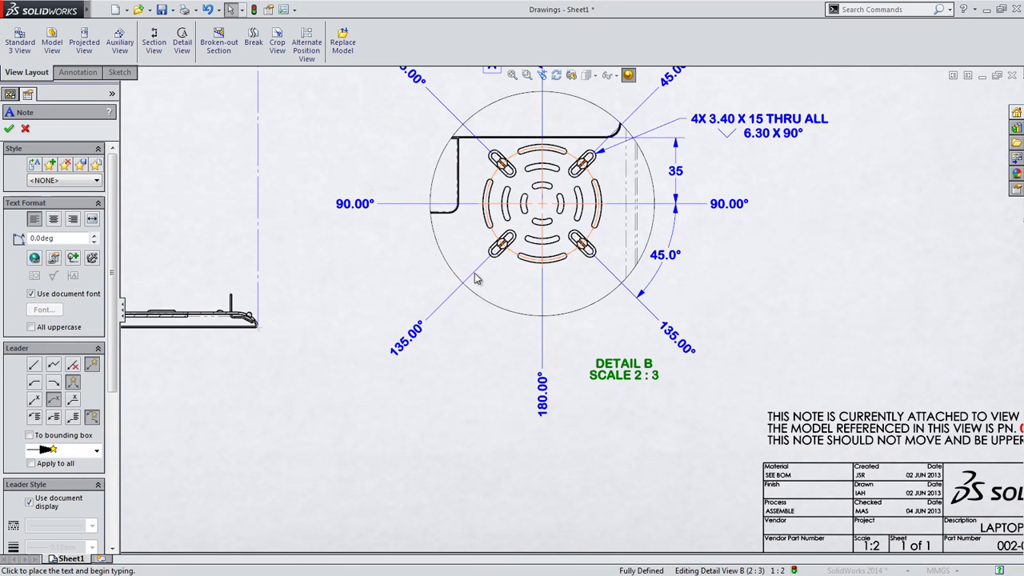
left_click(524, 262)
left_click(318, 392)
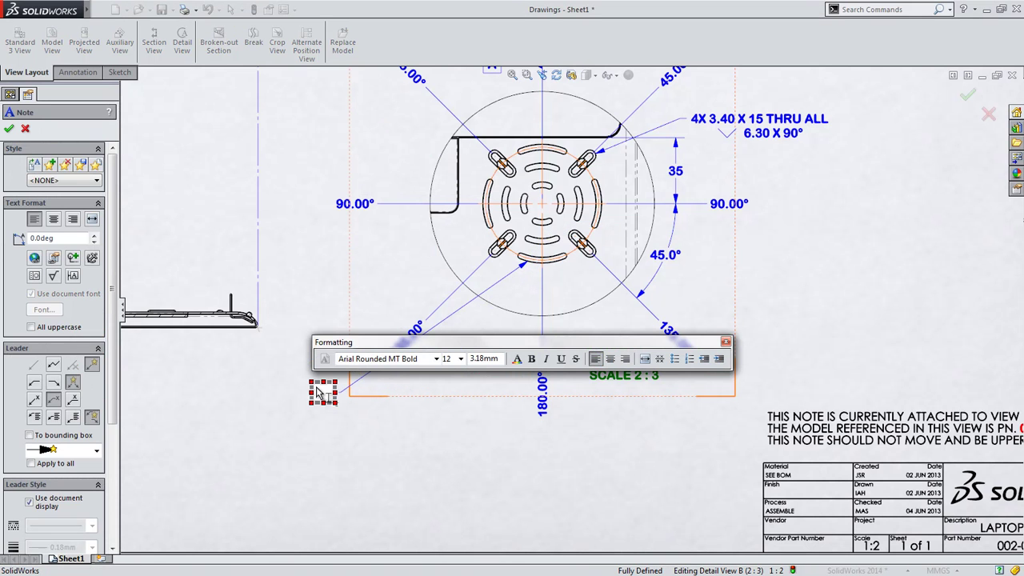
type("SLOT TO BE")
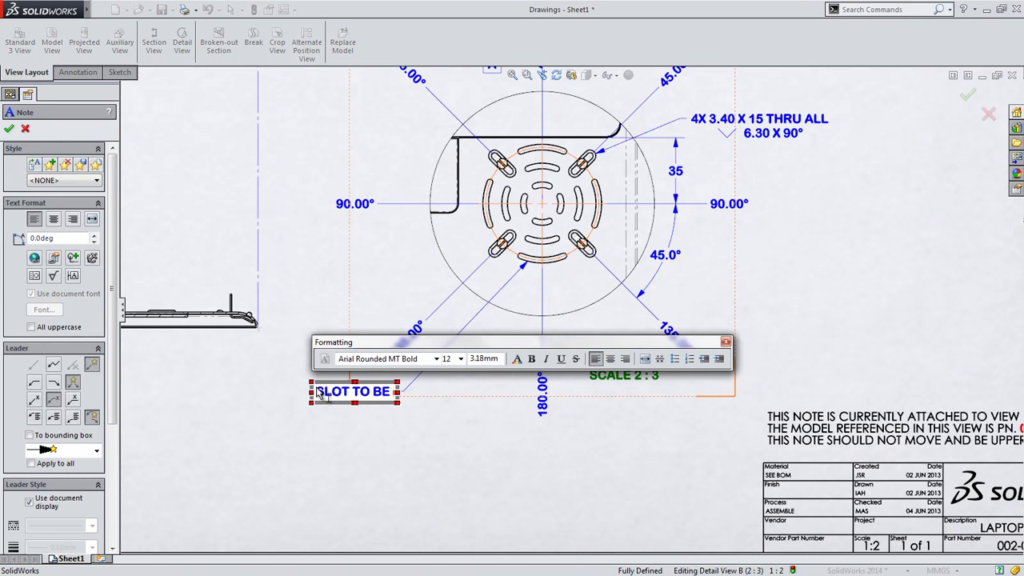
Step: Append a concentricity symbol and square flag A to the note
left_click(73, 257)
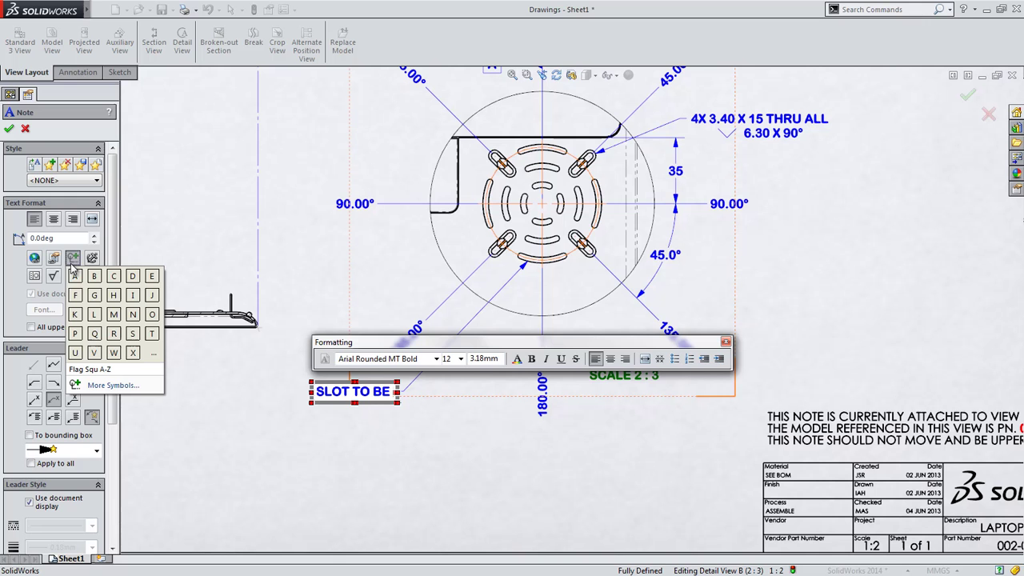
left_click(94, 385)
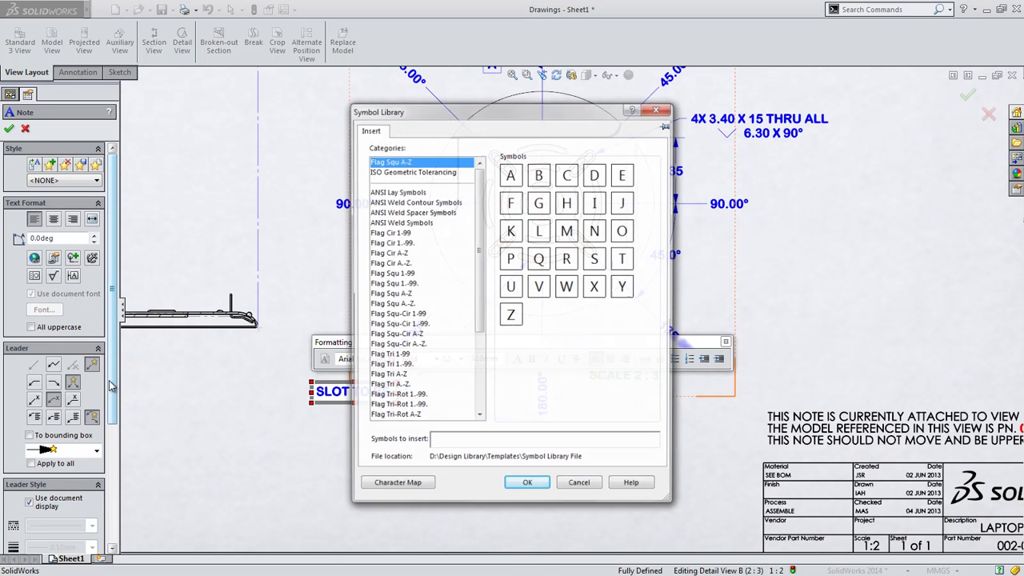
left_click_drag(483, 284, 479, 386)
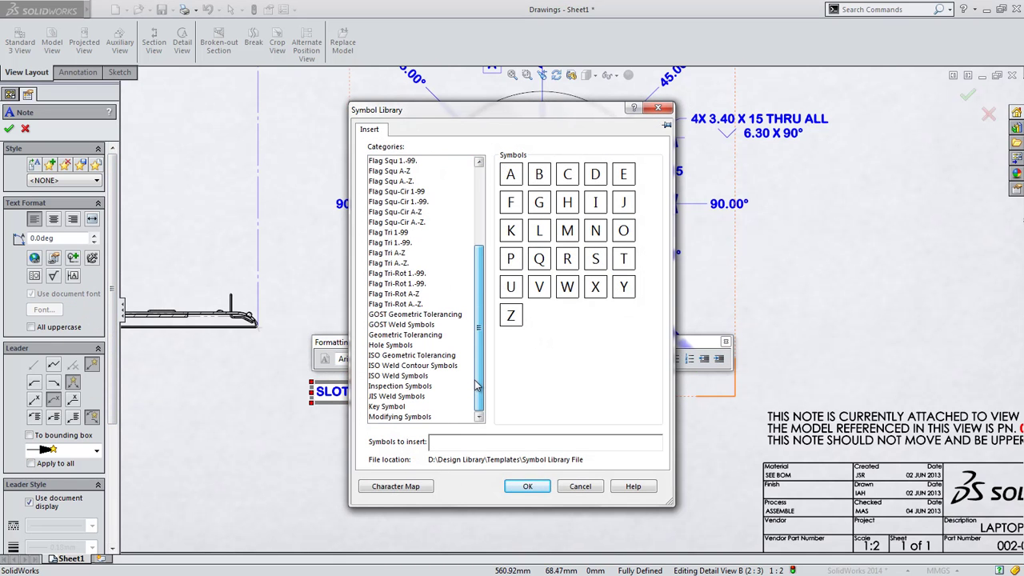
left_click(428, 336)
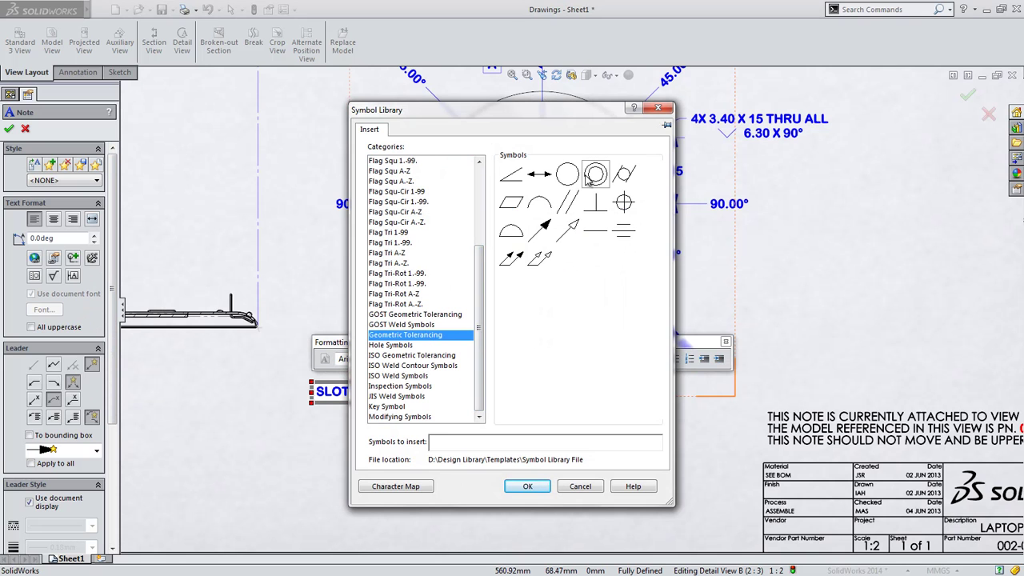
left_click_drag(479, 276, 465, 182)
left_click(408, 160)
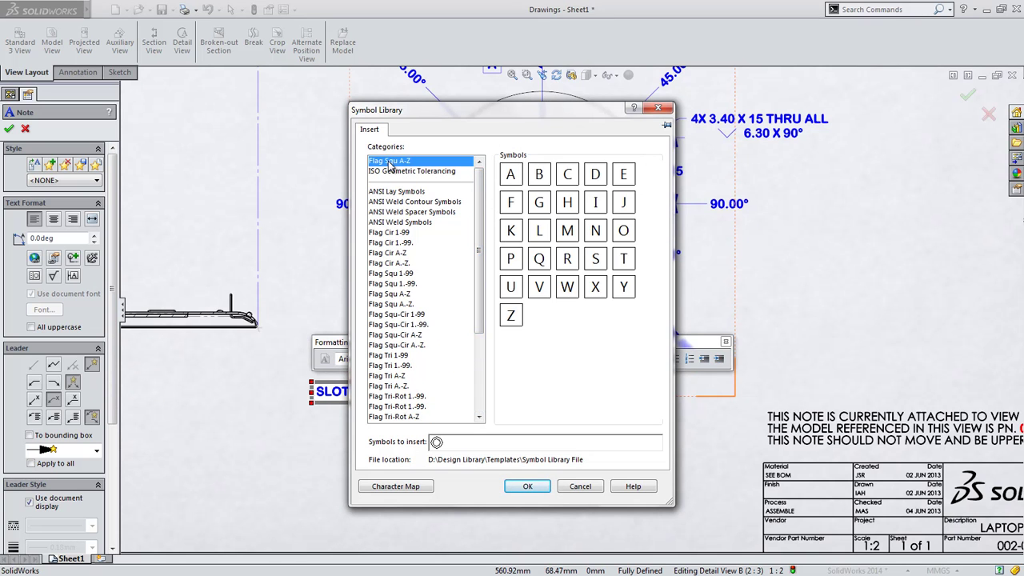
left_click(513, 174)
left_click(525, 488)
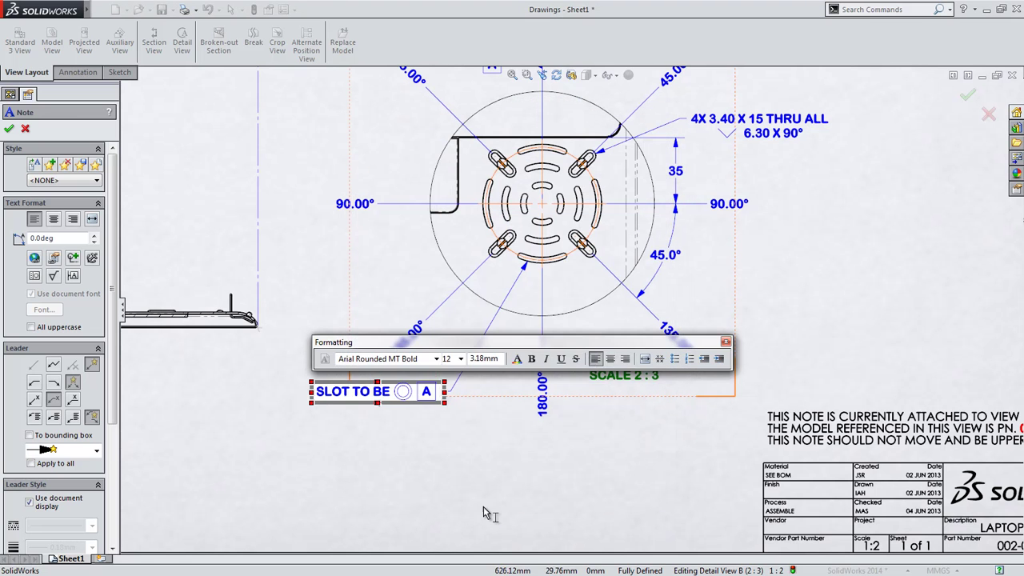
left_click(474, 512)
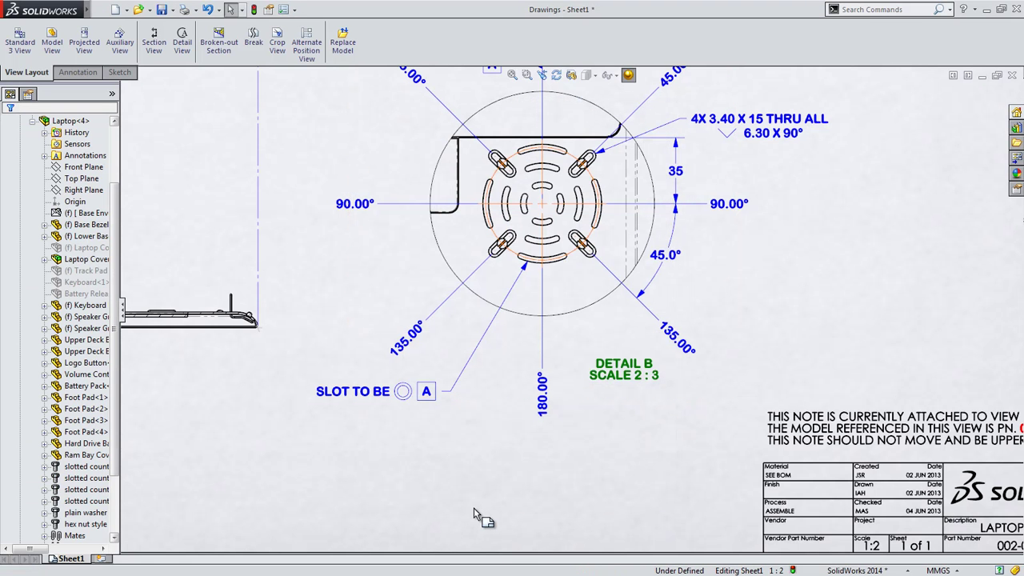
Step: Zoom to fit all of Sheet1 and clear the note selection
left_click(413, 394)
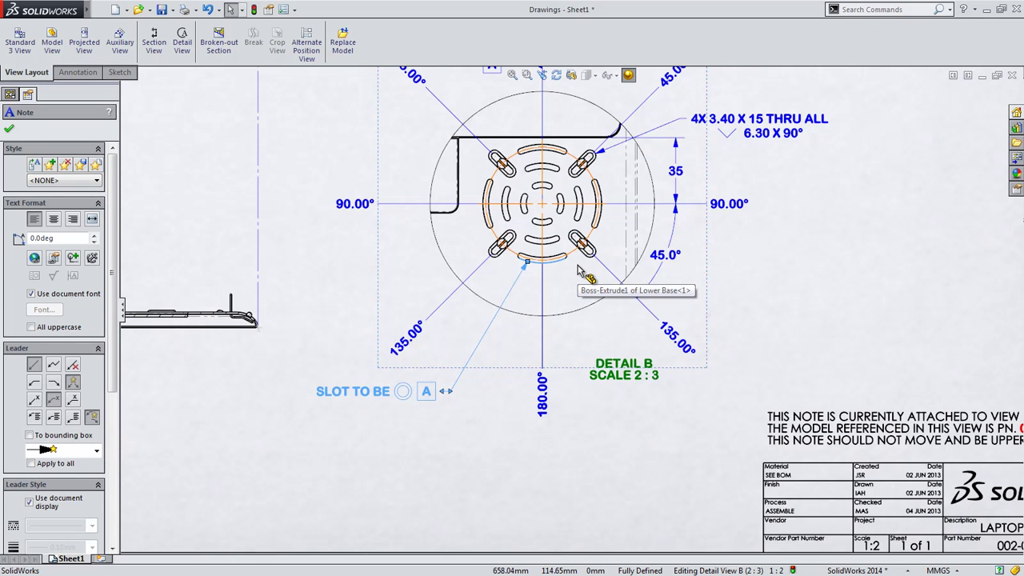
key("f")
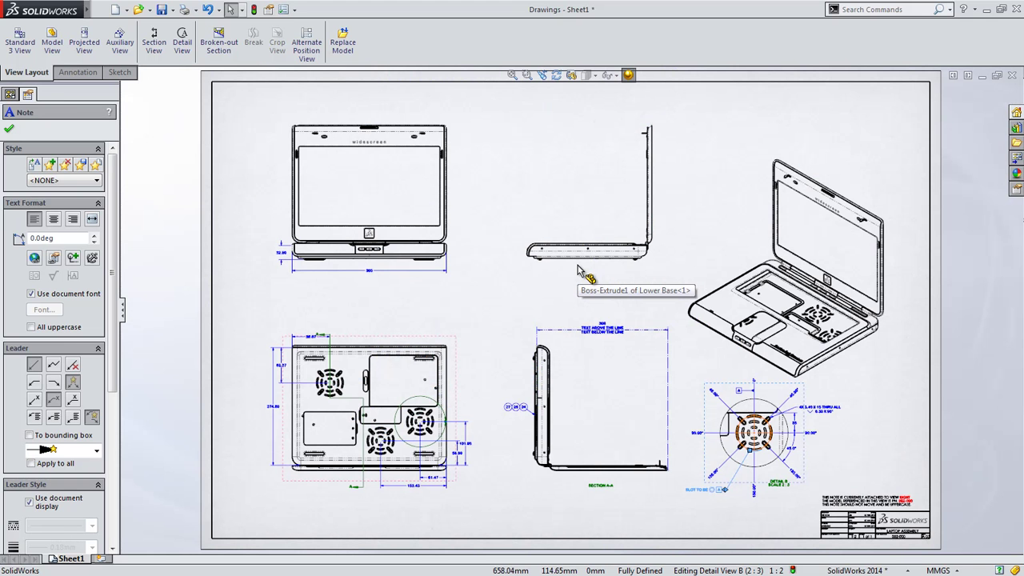
key("Escape")
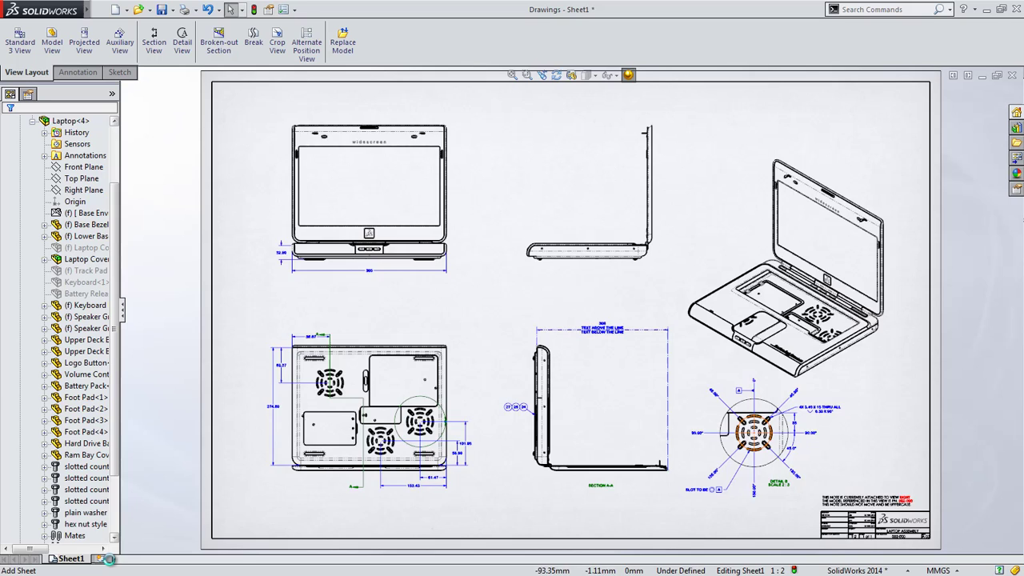
Step: Add Sheet2 using the bill of materials.slddrt sheet format, numbered 2 of 2
left_click(109, 559)
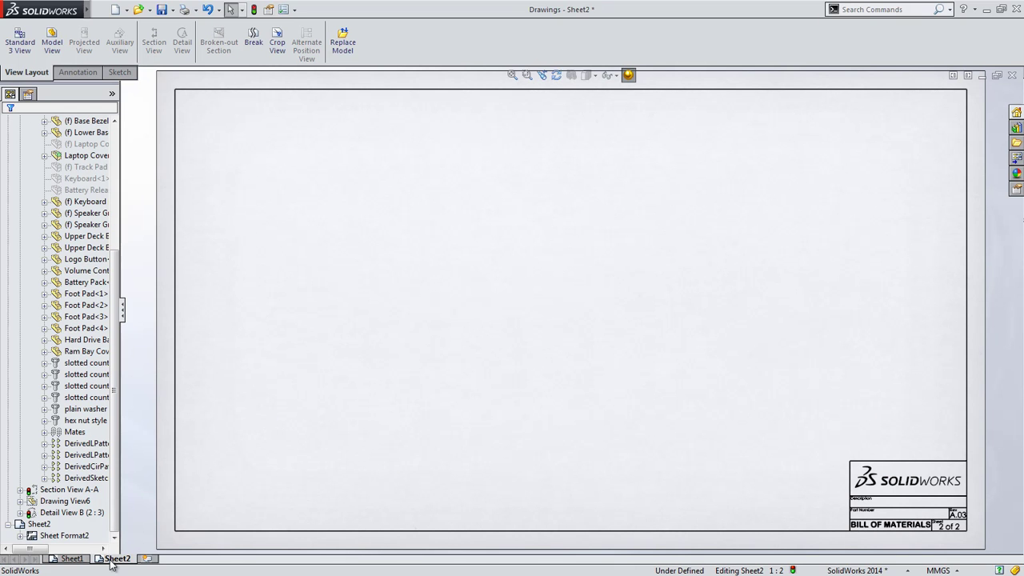
left_click(284, 10)
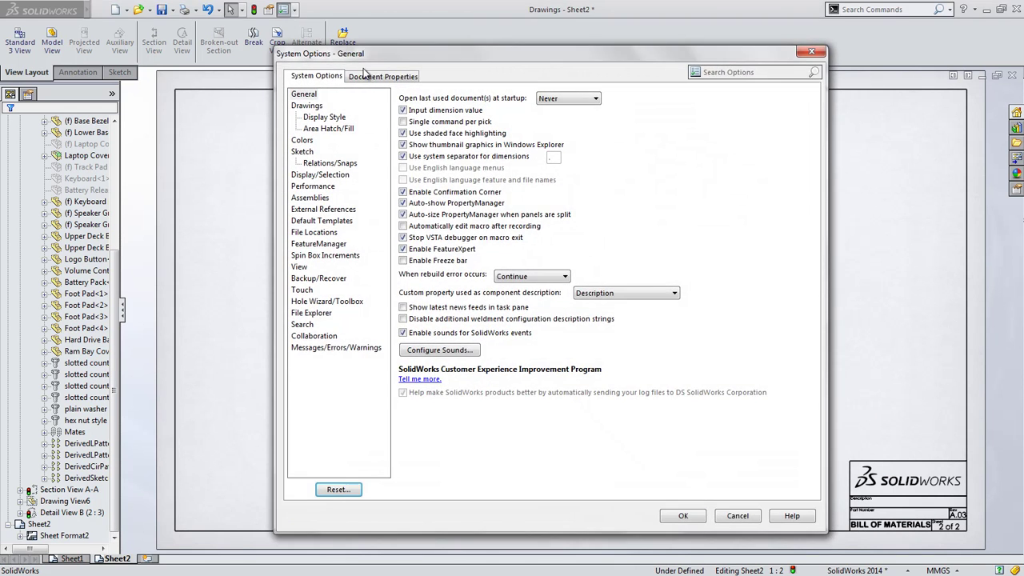
left_click(375, 76)
left_click(317, 255)
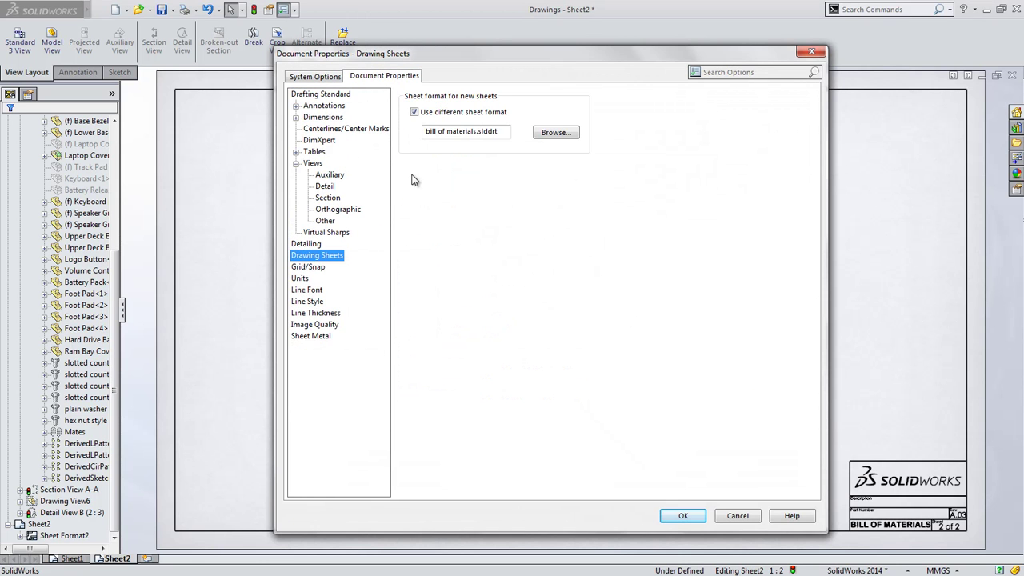
left_click(680, 516)
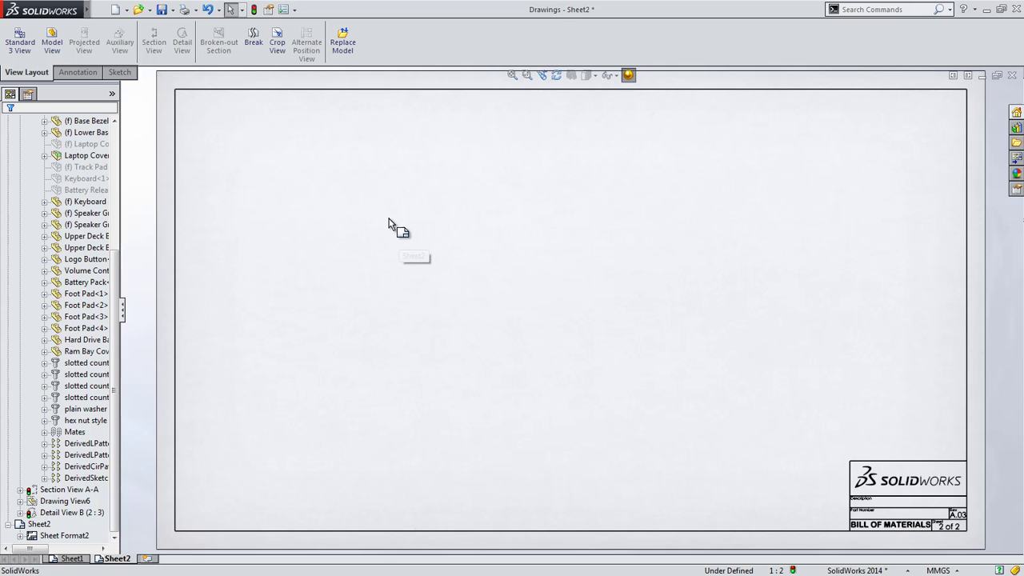
left_click(389, 224)
Step: Insert a bill of materials on Sheet2 using the FRONT view as its source
key("s")
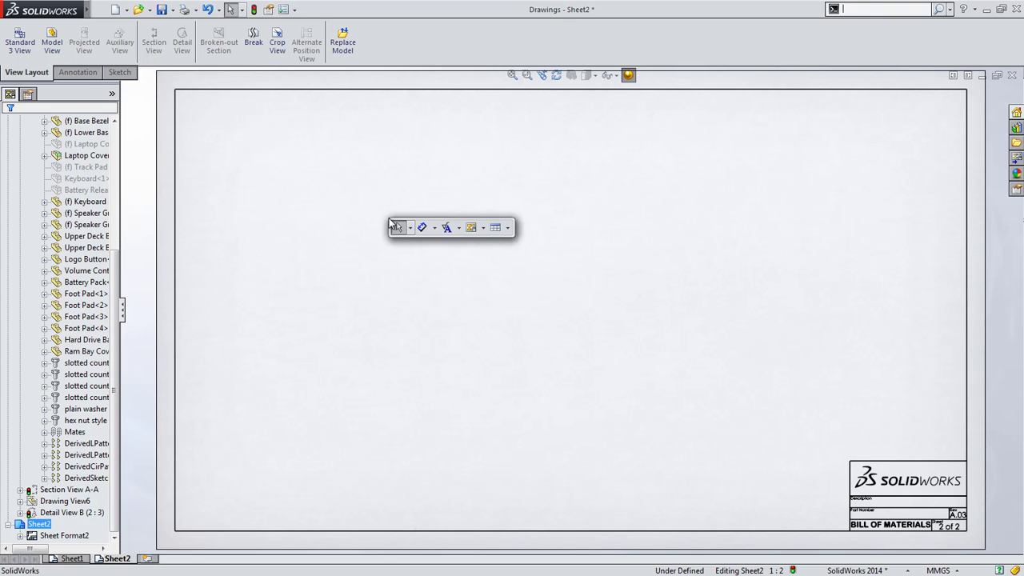
left_click(506, 229)
left_click(500, 268)
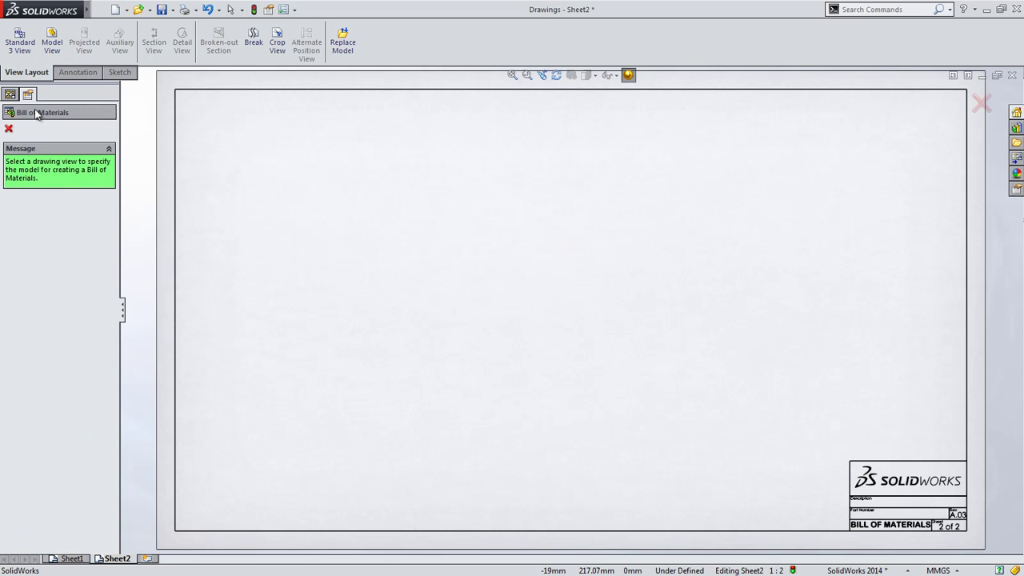
left_click(10, 95)
scroll(52, 160, "up", 5)
left_click(53, 168)
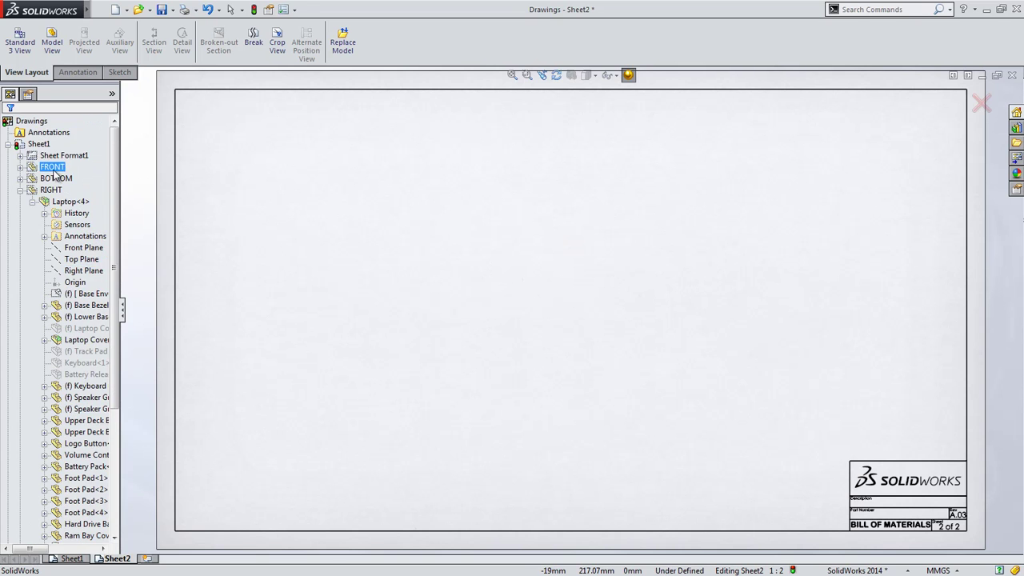
left_click(11, 126)
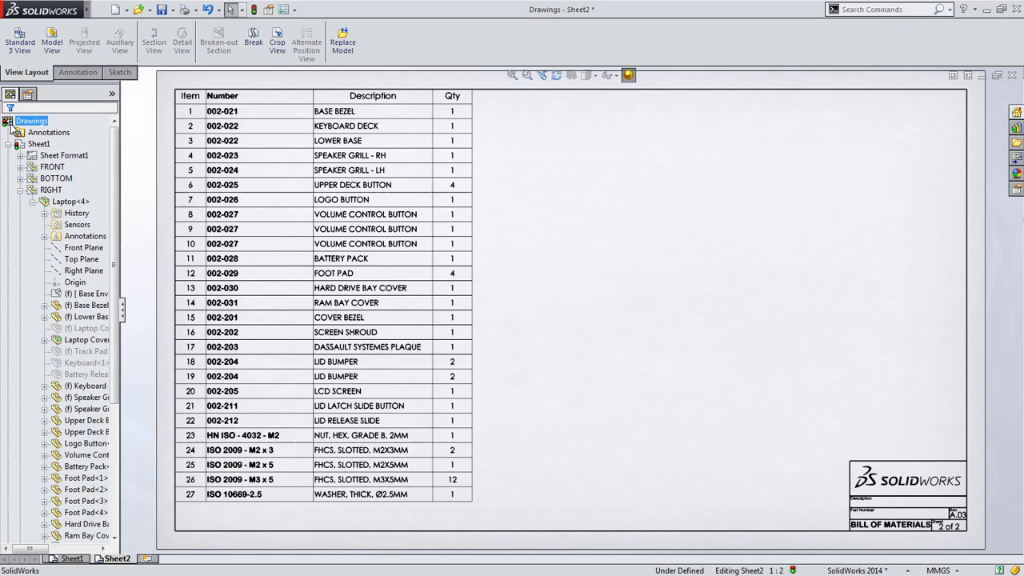
Step: Custom-sort the bill of materials by Number, then by Description
left_click(251, 135)
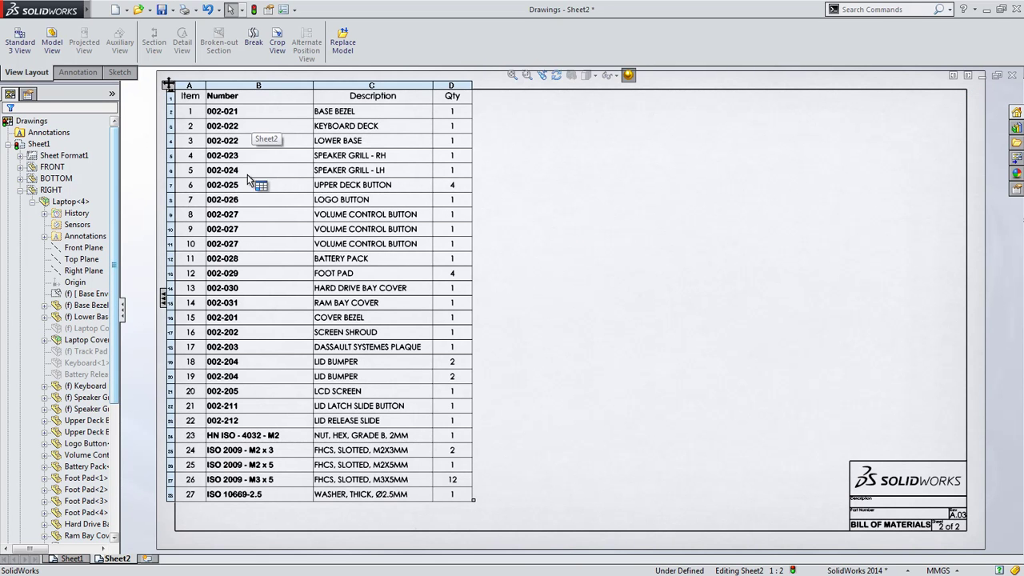
right_click(249, 375)
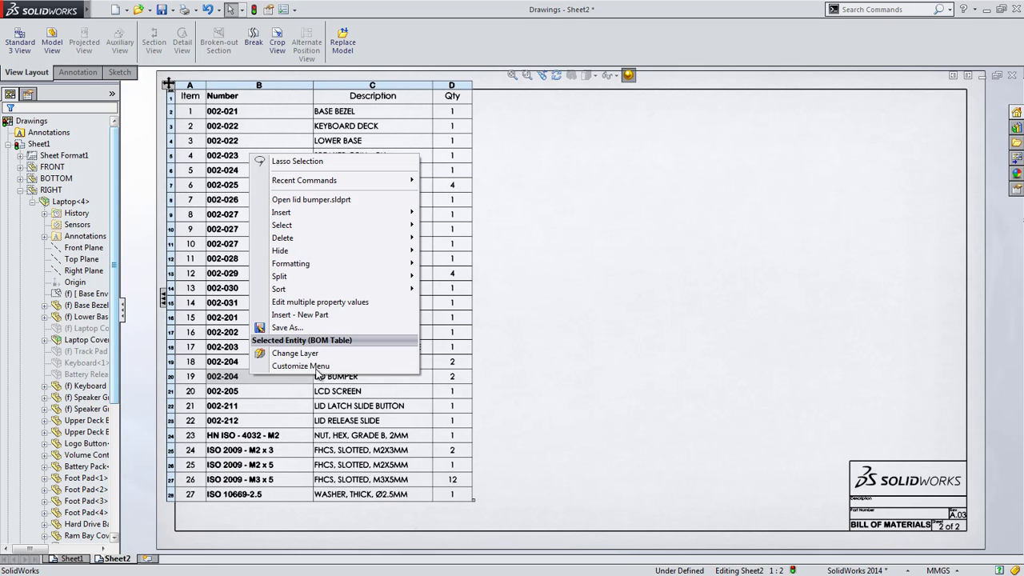
mouse_move(400, 290)
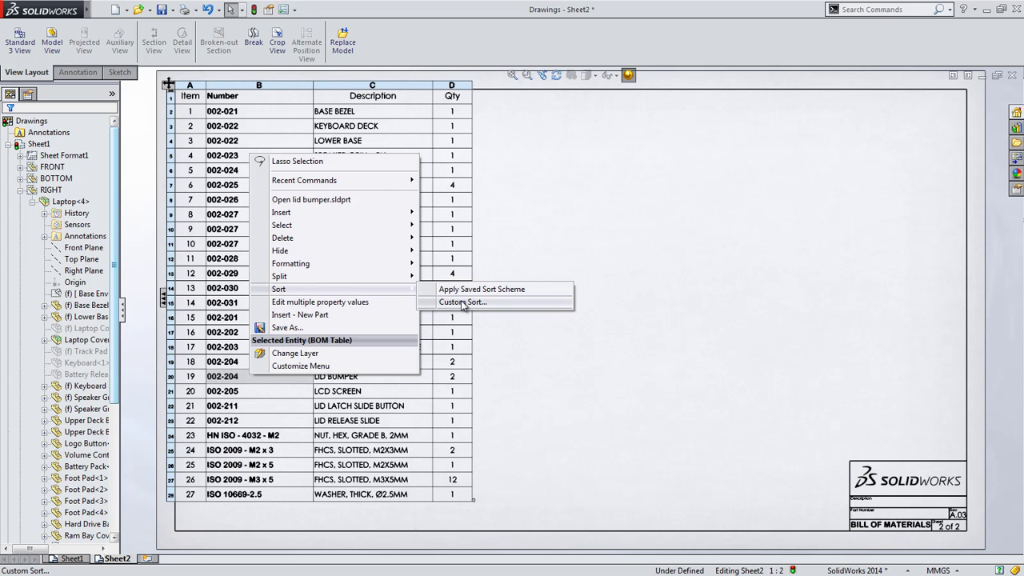
left_click(459, 302)
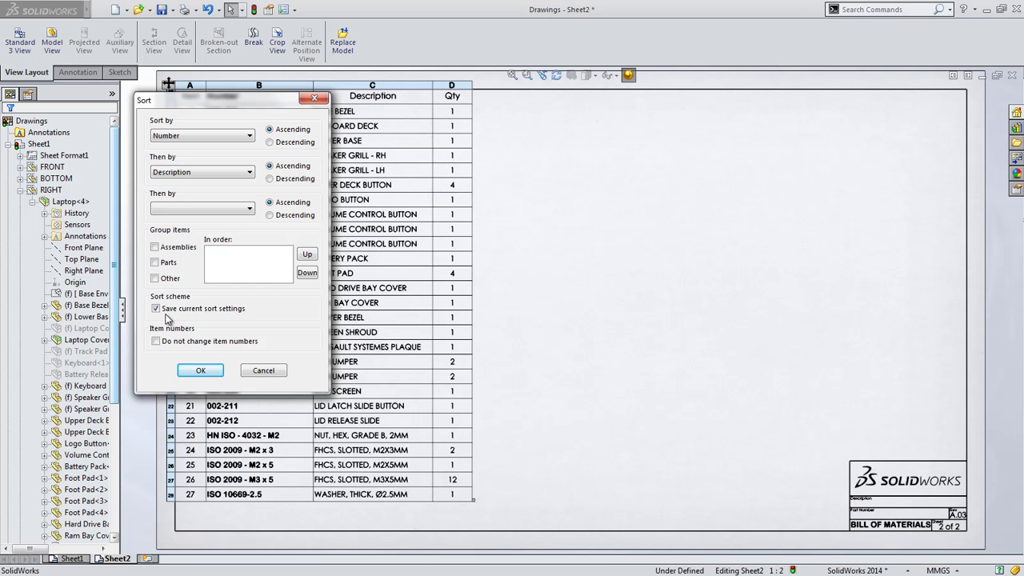
left_click(272, 373)
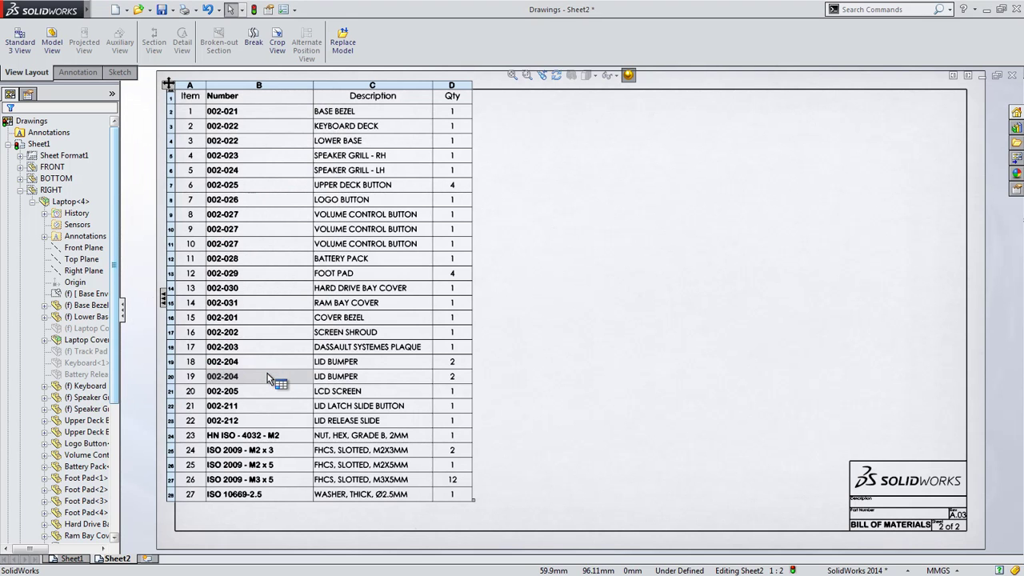
Step: Insert a new blank column to the left of Qty and widen it
right_click(451, 83)
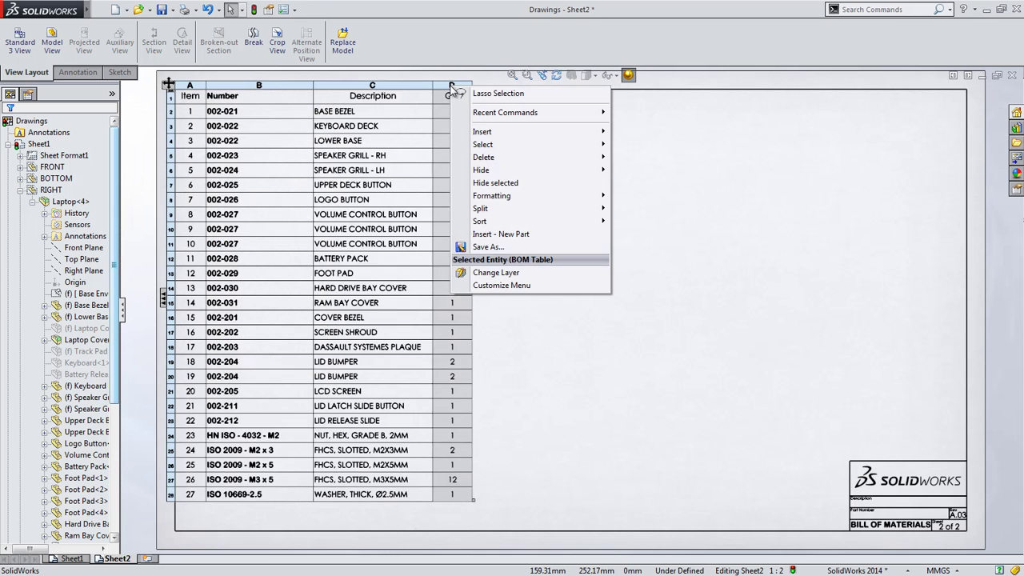
mouse_move(505, 132)
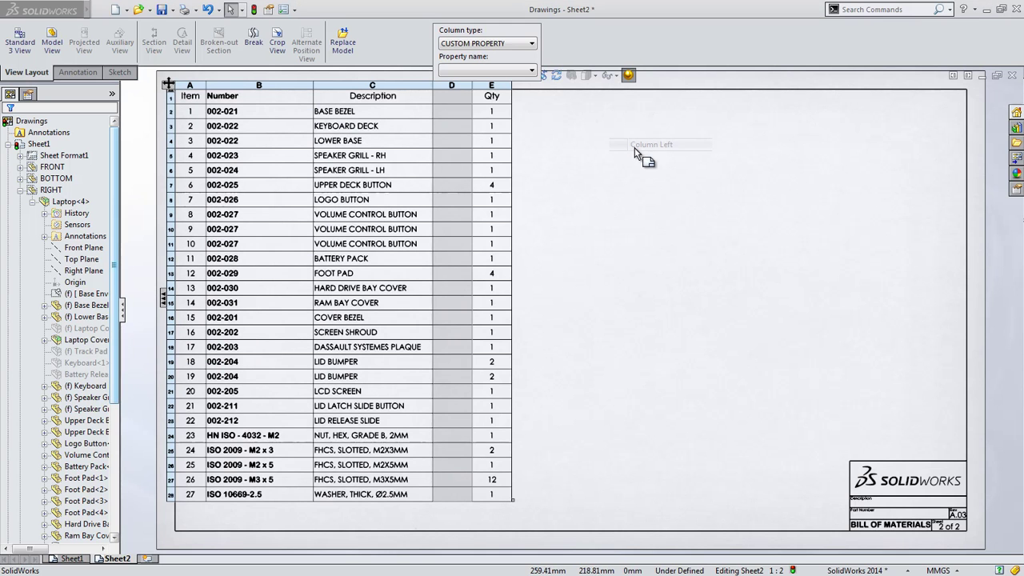
left_click_drag(473, 85, 565, 88)
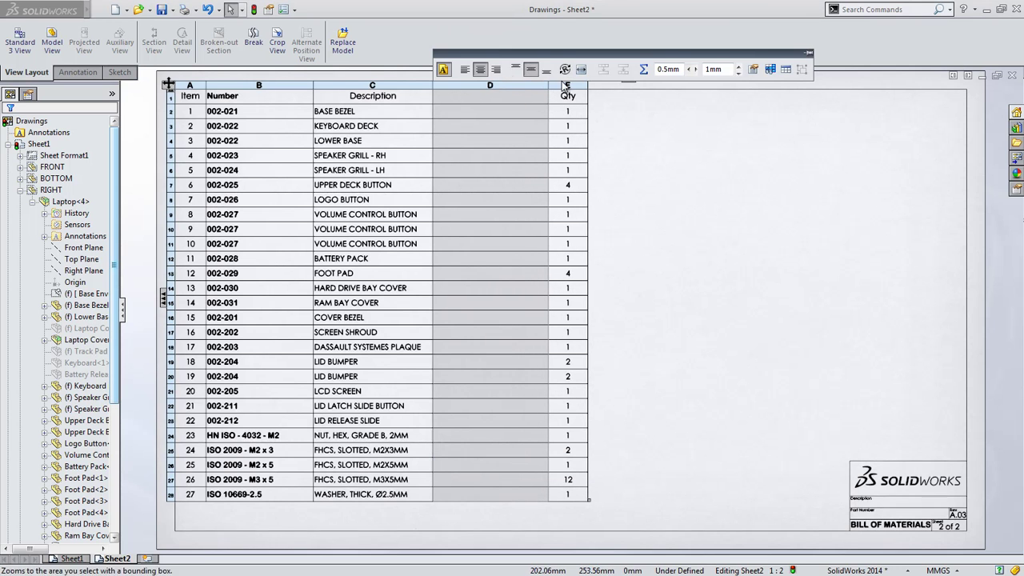
Step: Make the new column a TOOLBOX PROPERTY column showing SPECIFICATION, then narrow it
left_click(753, 69)
left_click(499, 44)
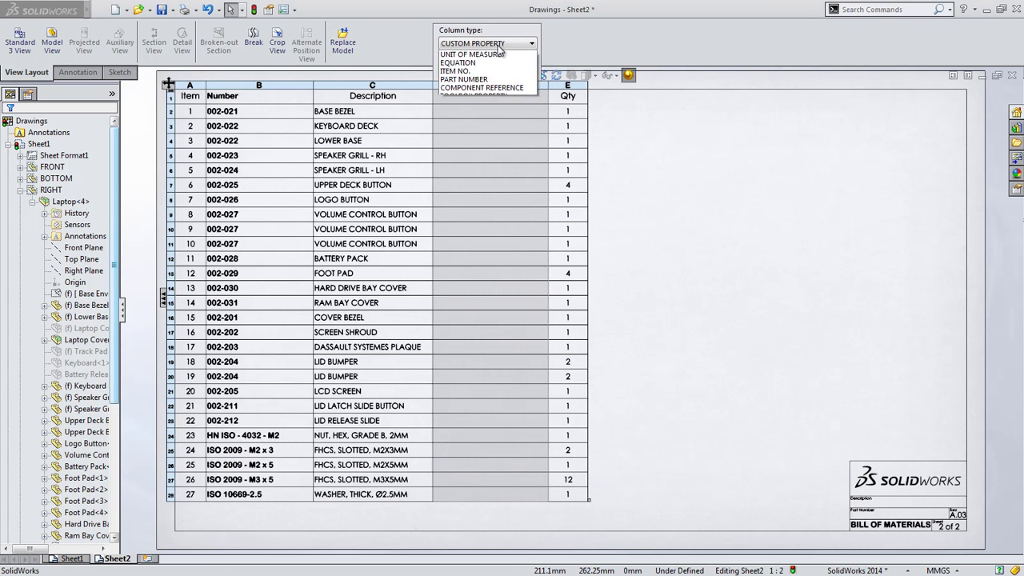
left_click(469, 104)
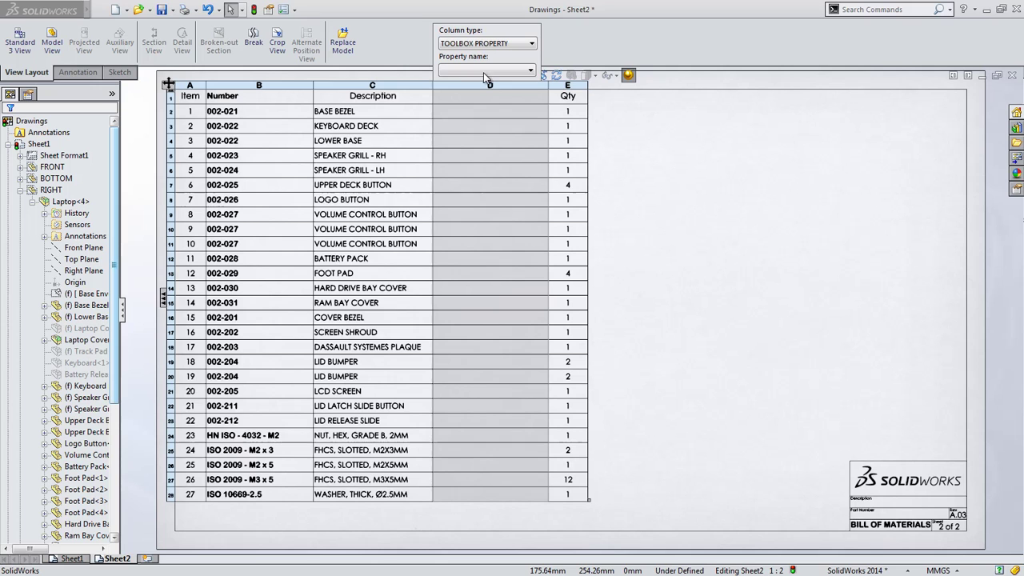
left_click(484, 70)
left_click(470, 100)
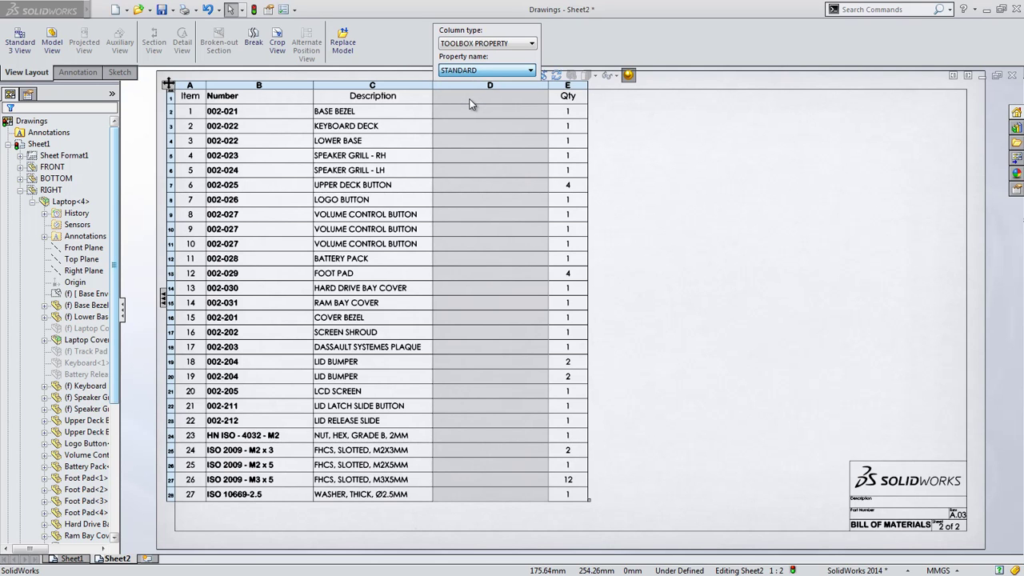
left_click(483, 72)
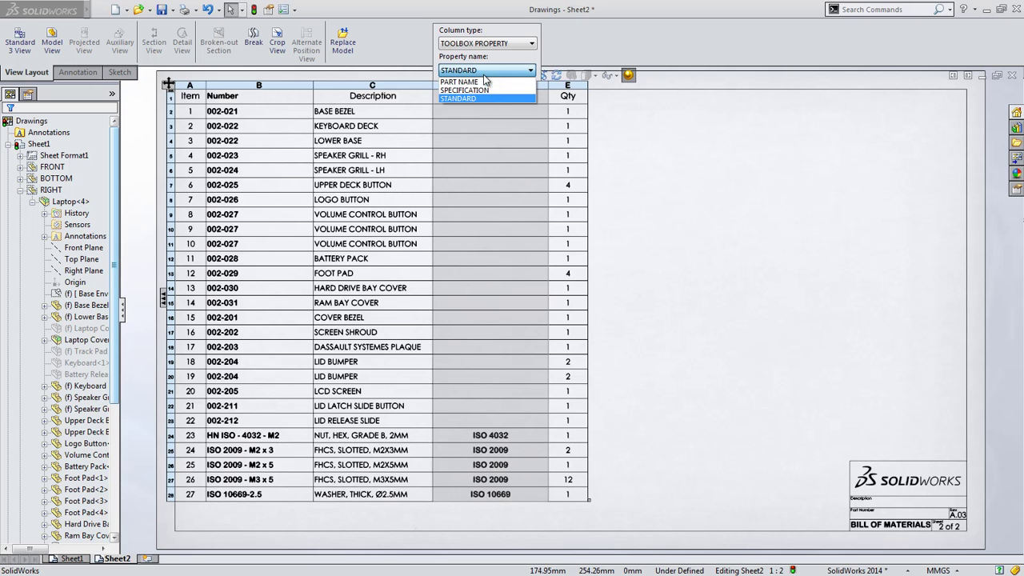
left_click(479, 90)
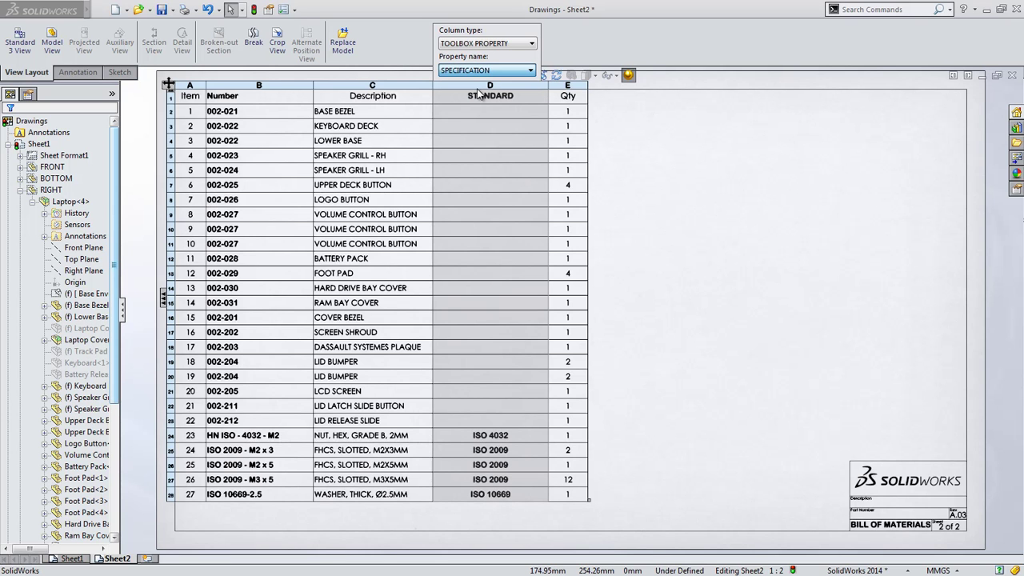
left_click(478, 93)
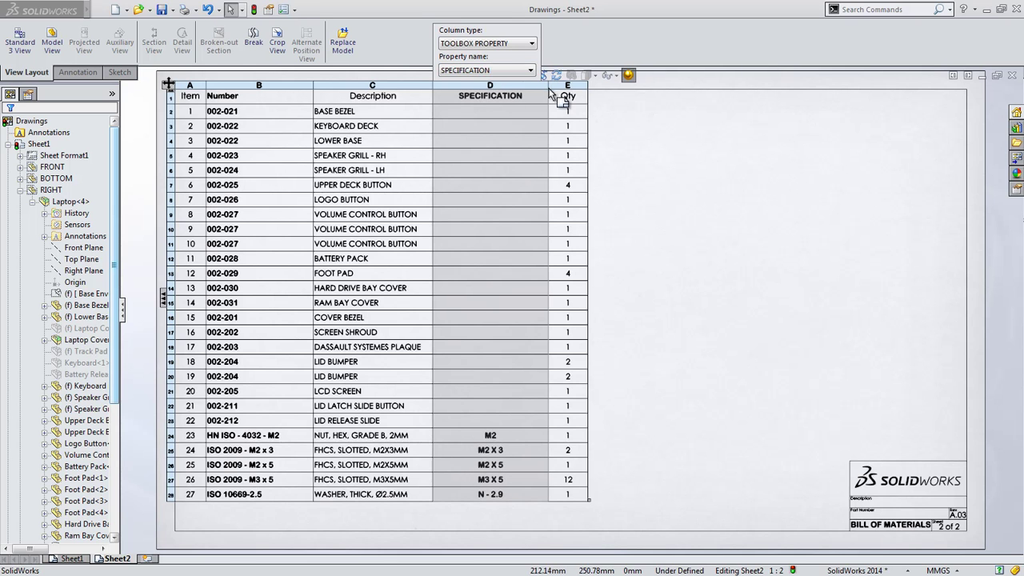
left_click_drag(549, 93, 507, 91)
Step: Auto-split the BOM horizontally every 29 rows, continuously, then switch to the Laptop assembly
left_click(586, 178)
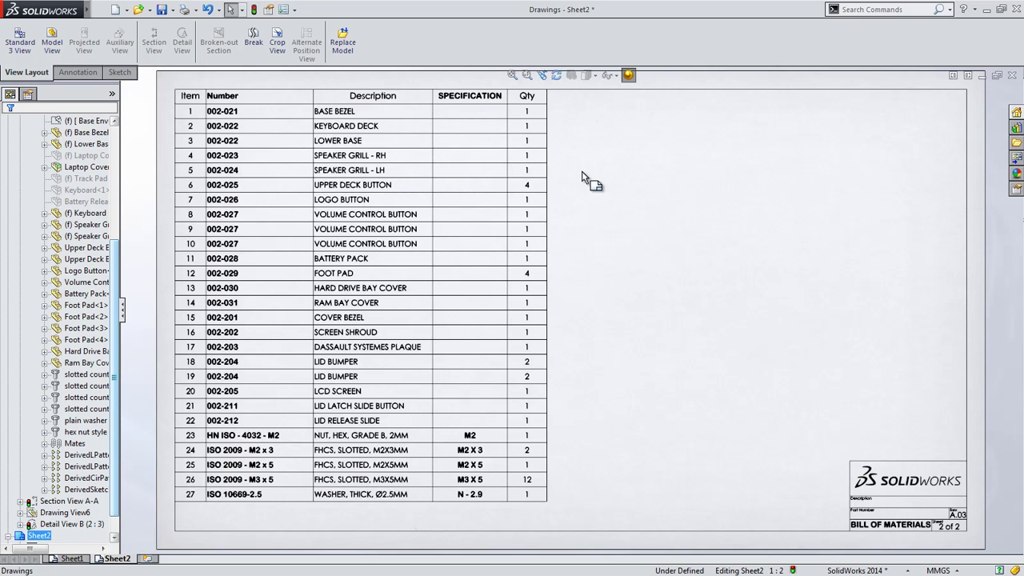
left_click(370, 237)
right_click(282, 247)
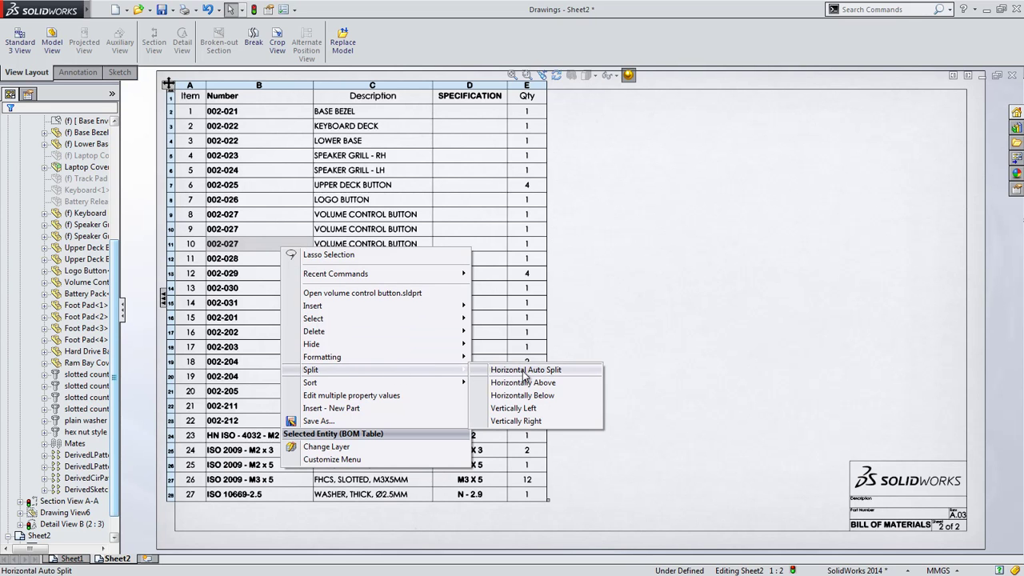
left_click(525, 373)
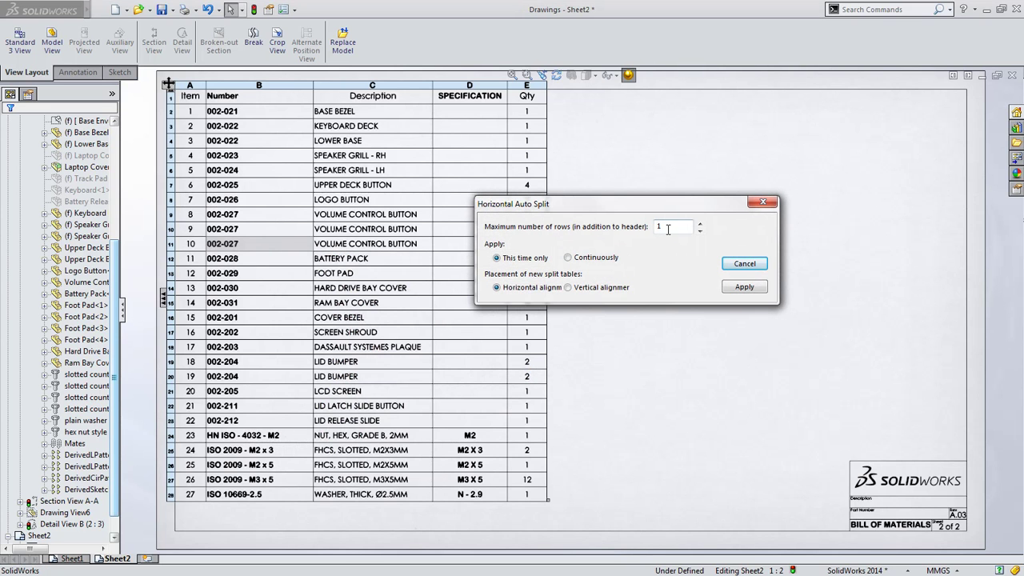
double_click(668, 228)
type("29")
left_click(577, 258)
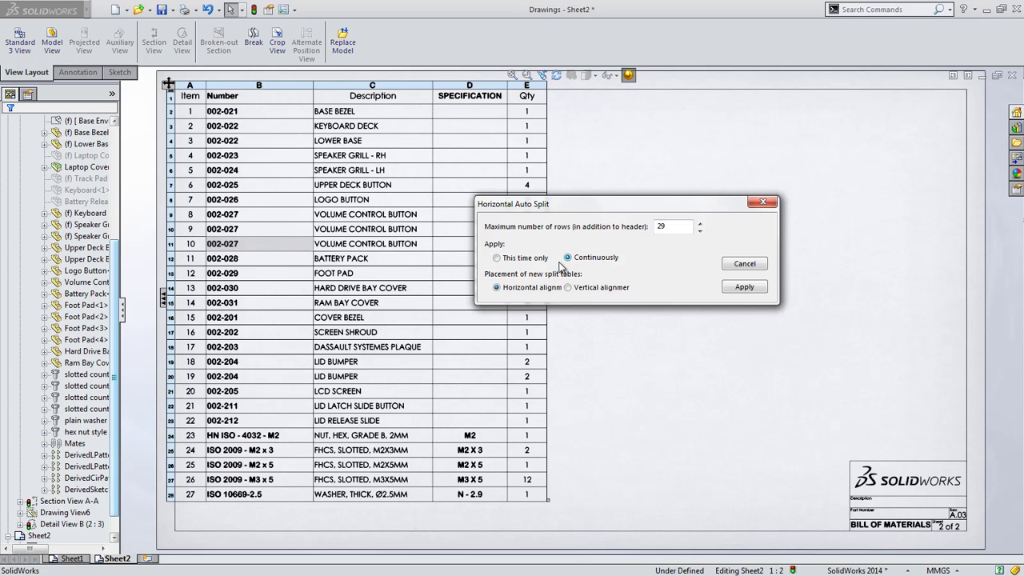
left_click(748, 288)
key("ctrl+Tab")
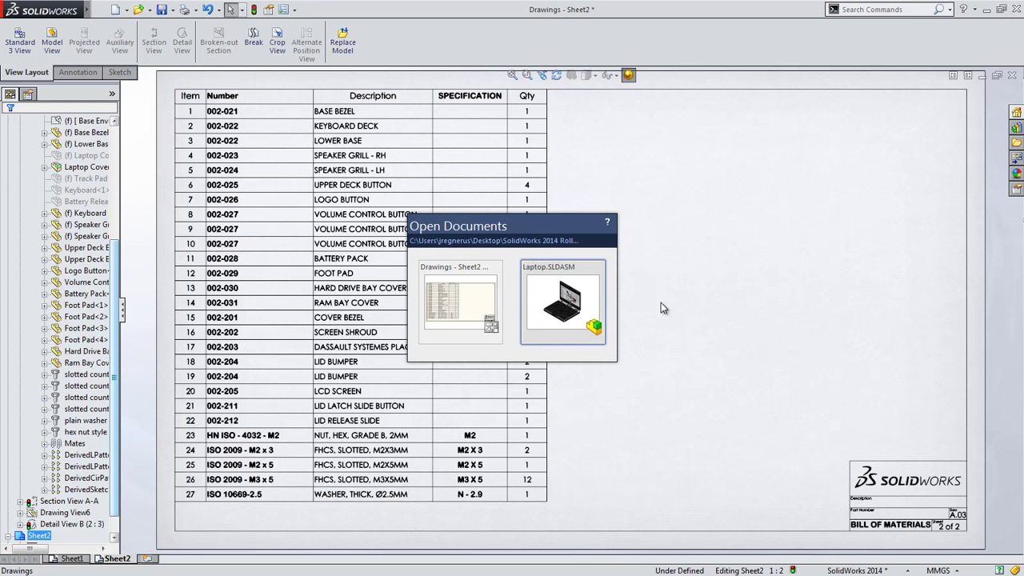
left_click(588, 308)
Step: Unsuppress the parts from Track Pad Assembly through Battery Release Slide
left_click(80, 293)
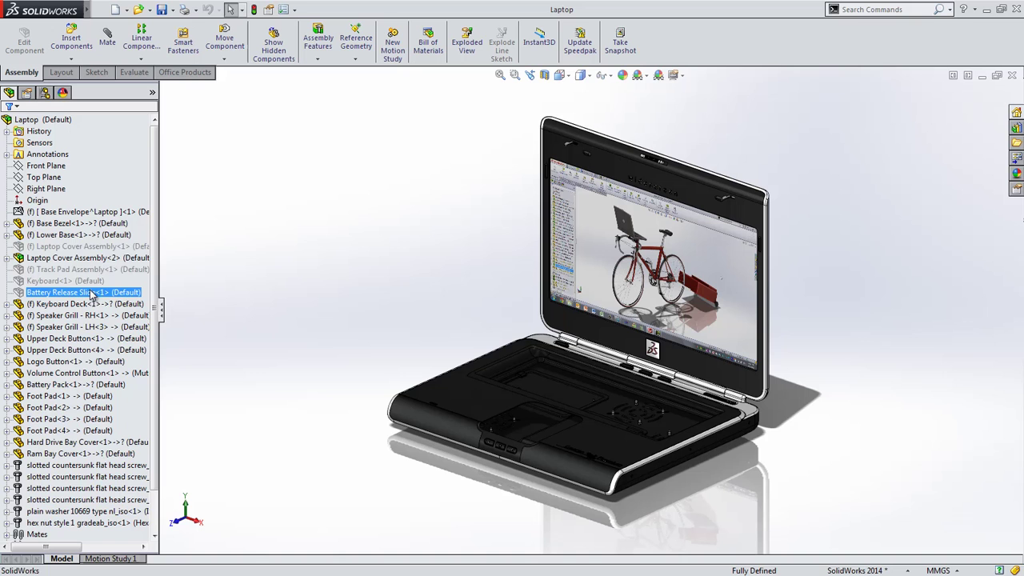
left_click(72, 269, "shift")
left_click(95, 239)
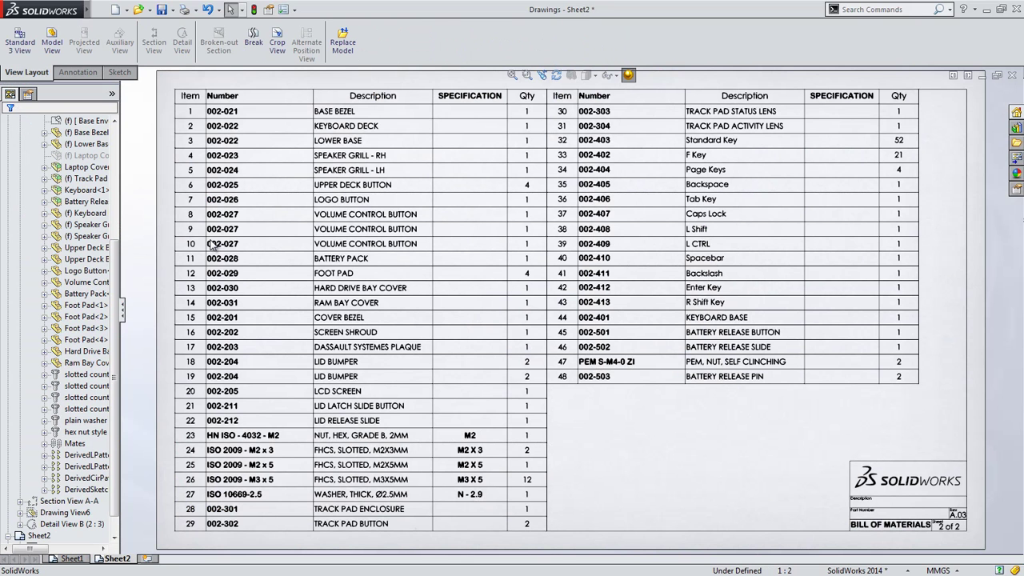
Step: Select the split bill of materials and bring up its right-click menu
left_click(212, 246)
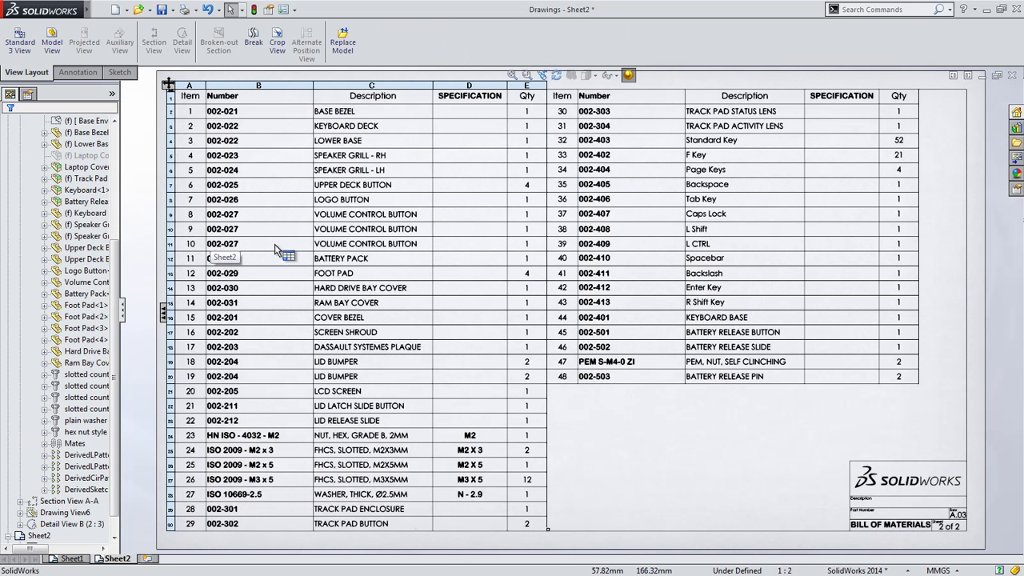
right_click(357, 193)
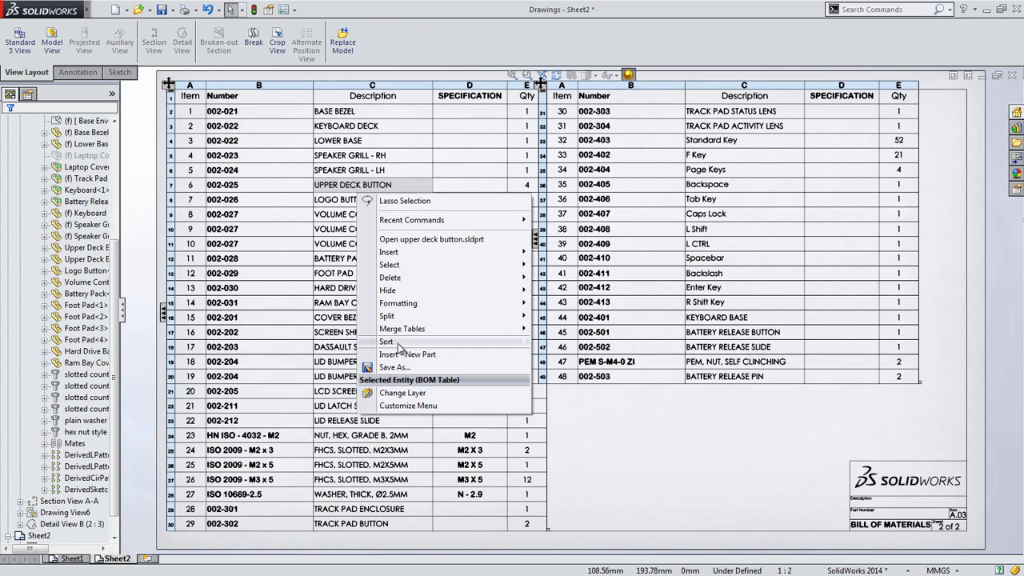